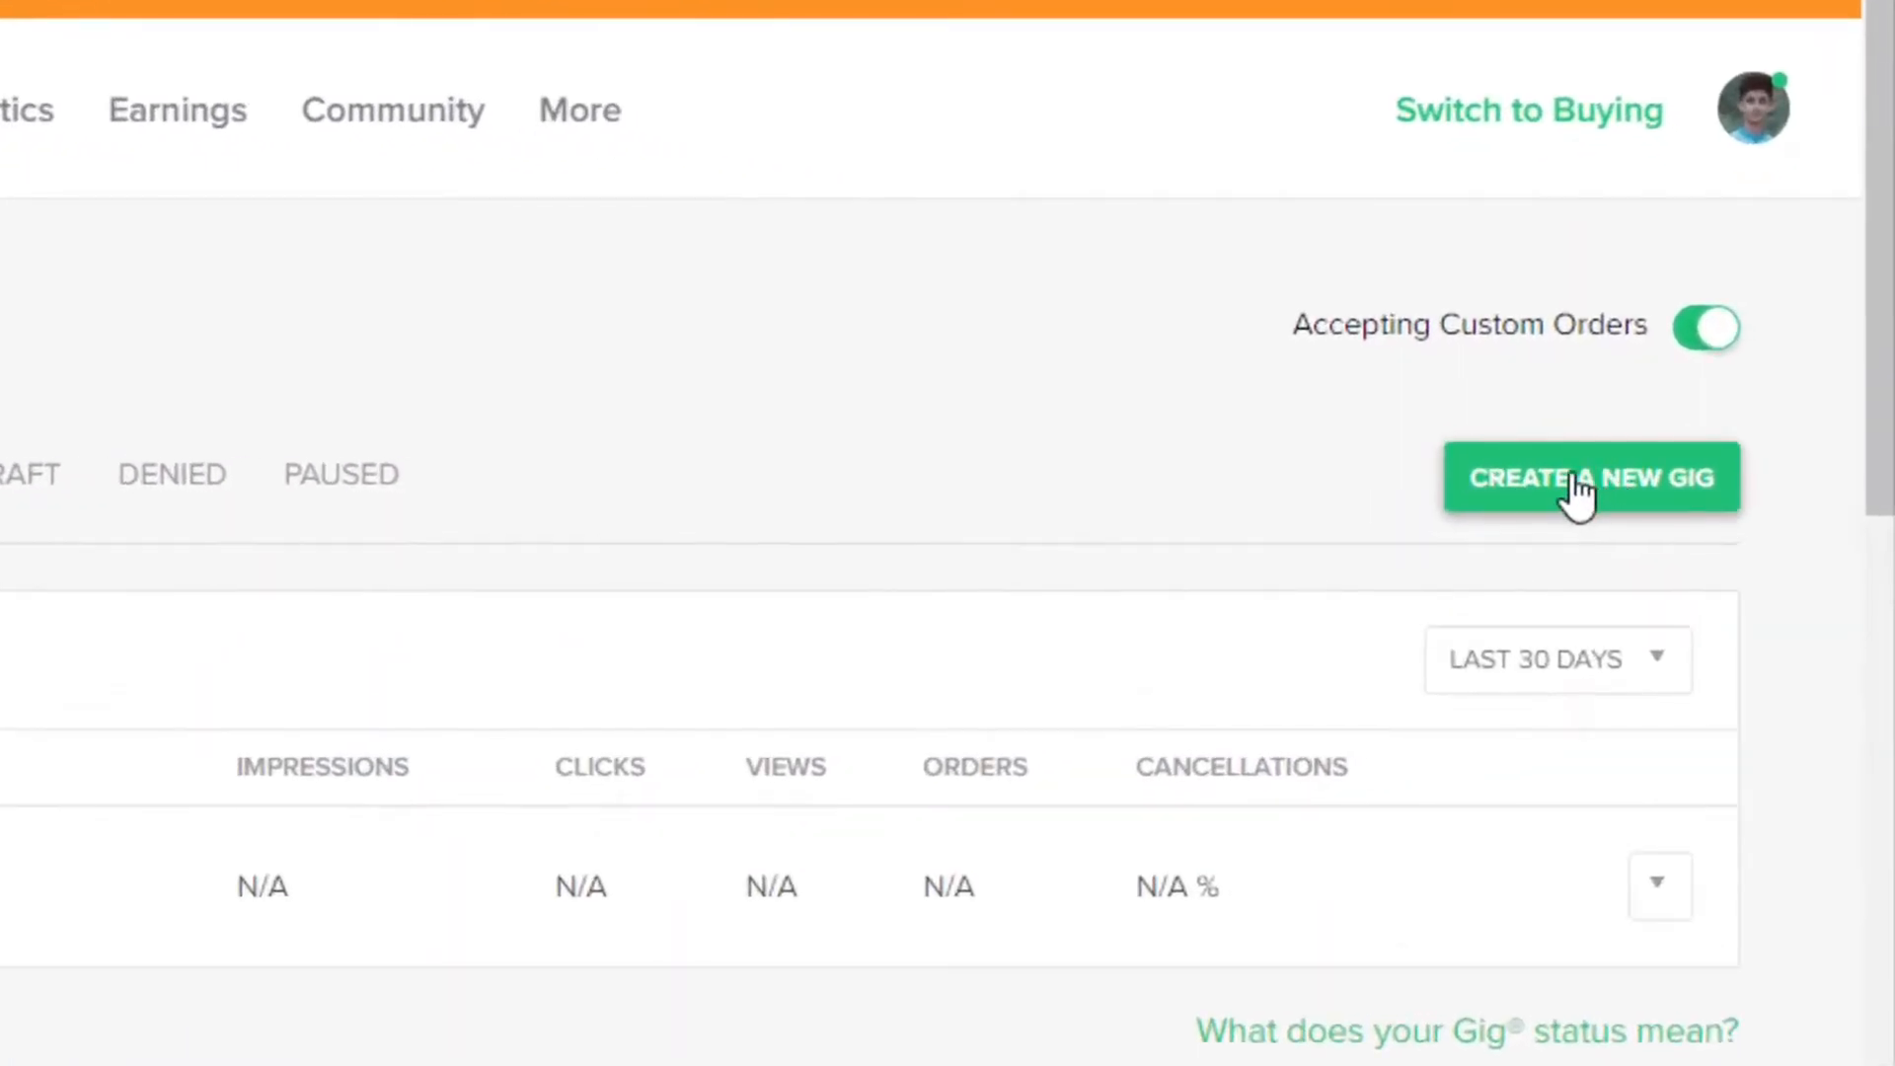
- Start a new gig and look over the blank overview form's title, category and search tag fields
left_click(1577, 483)
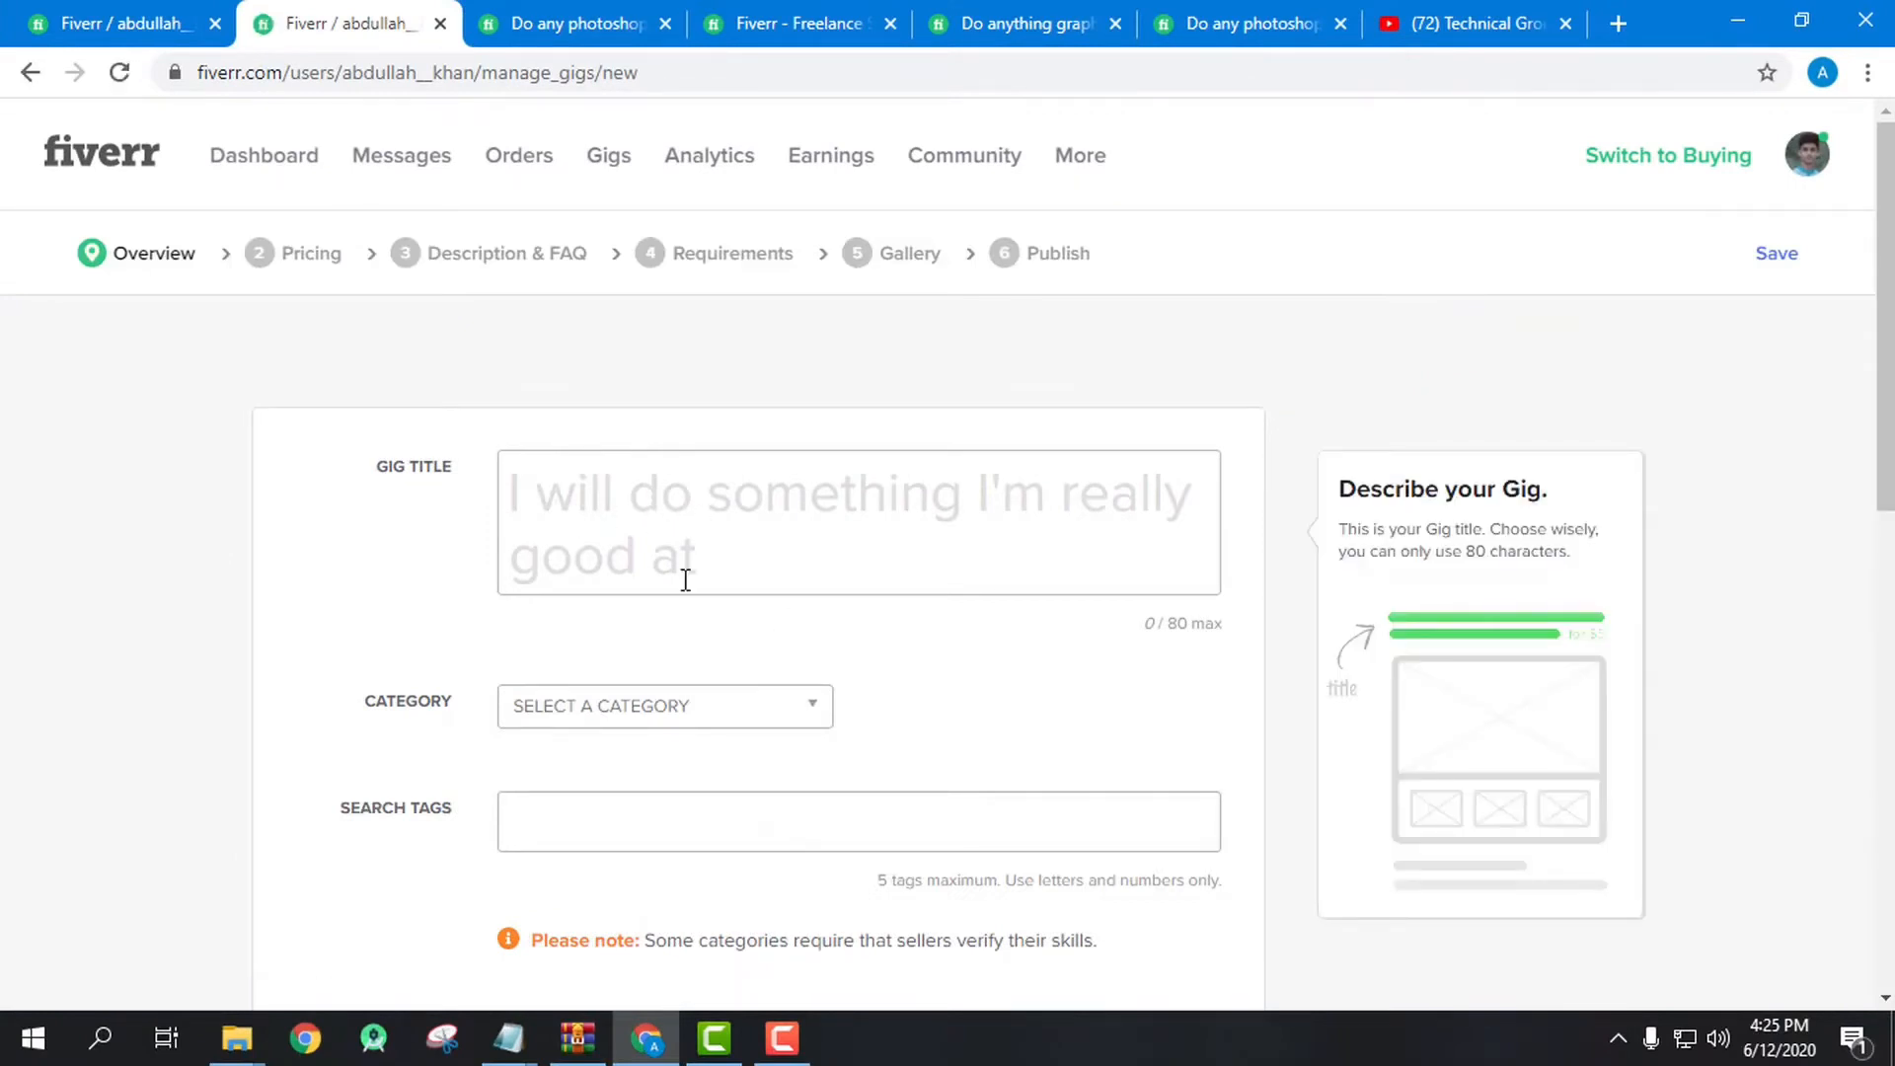
left_click(69, 22)
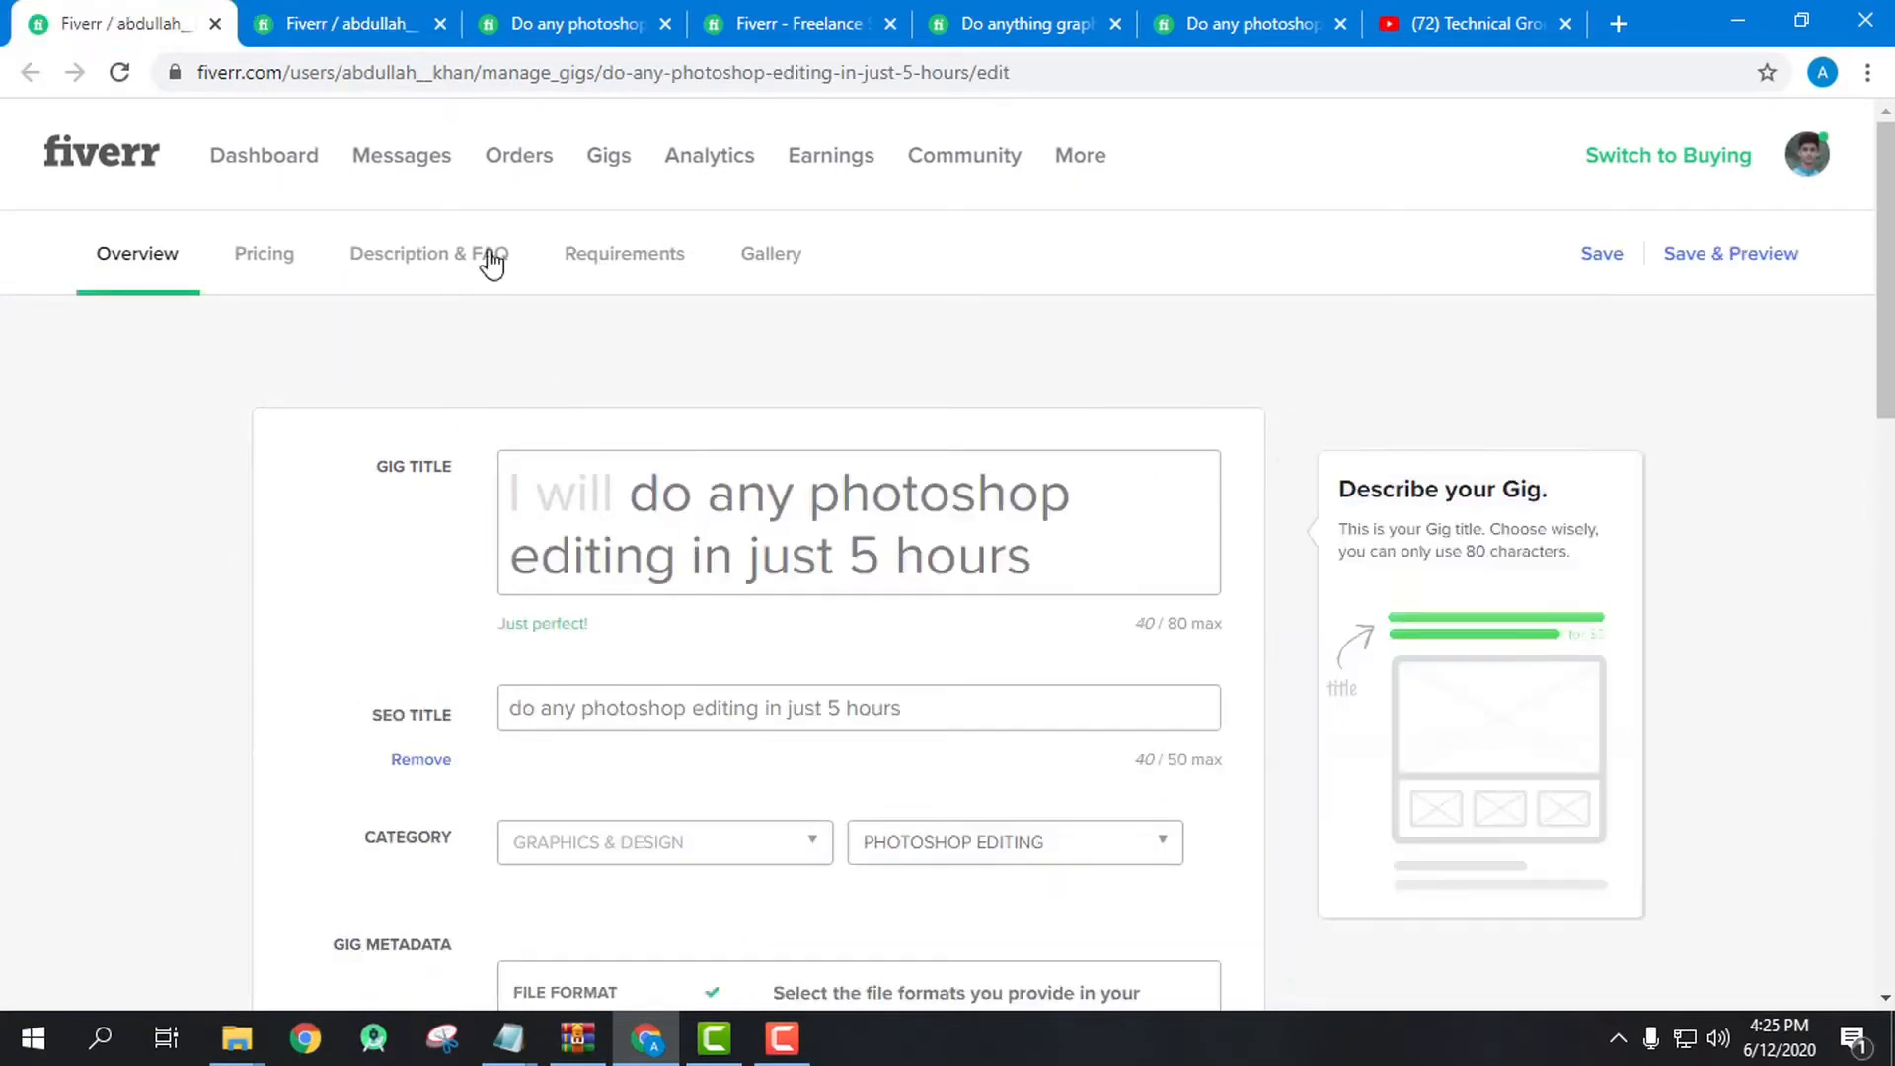
left_click(365, 14)
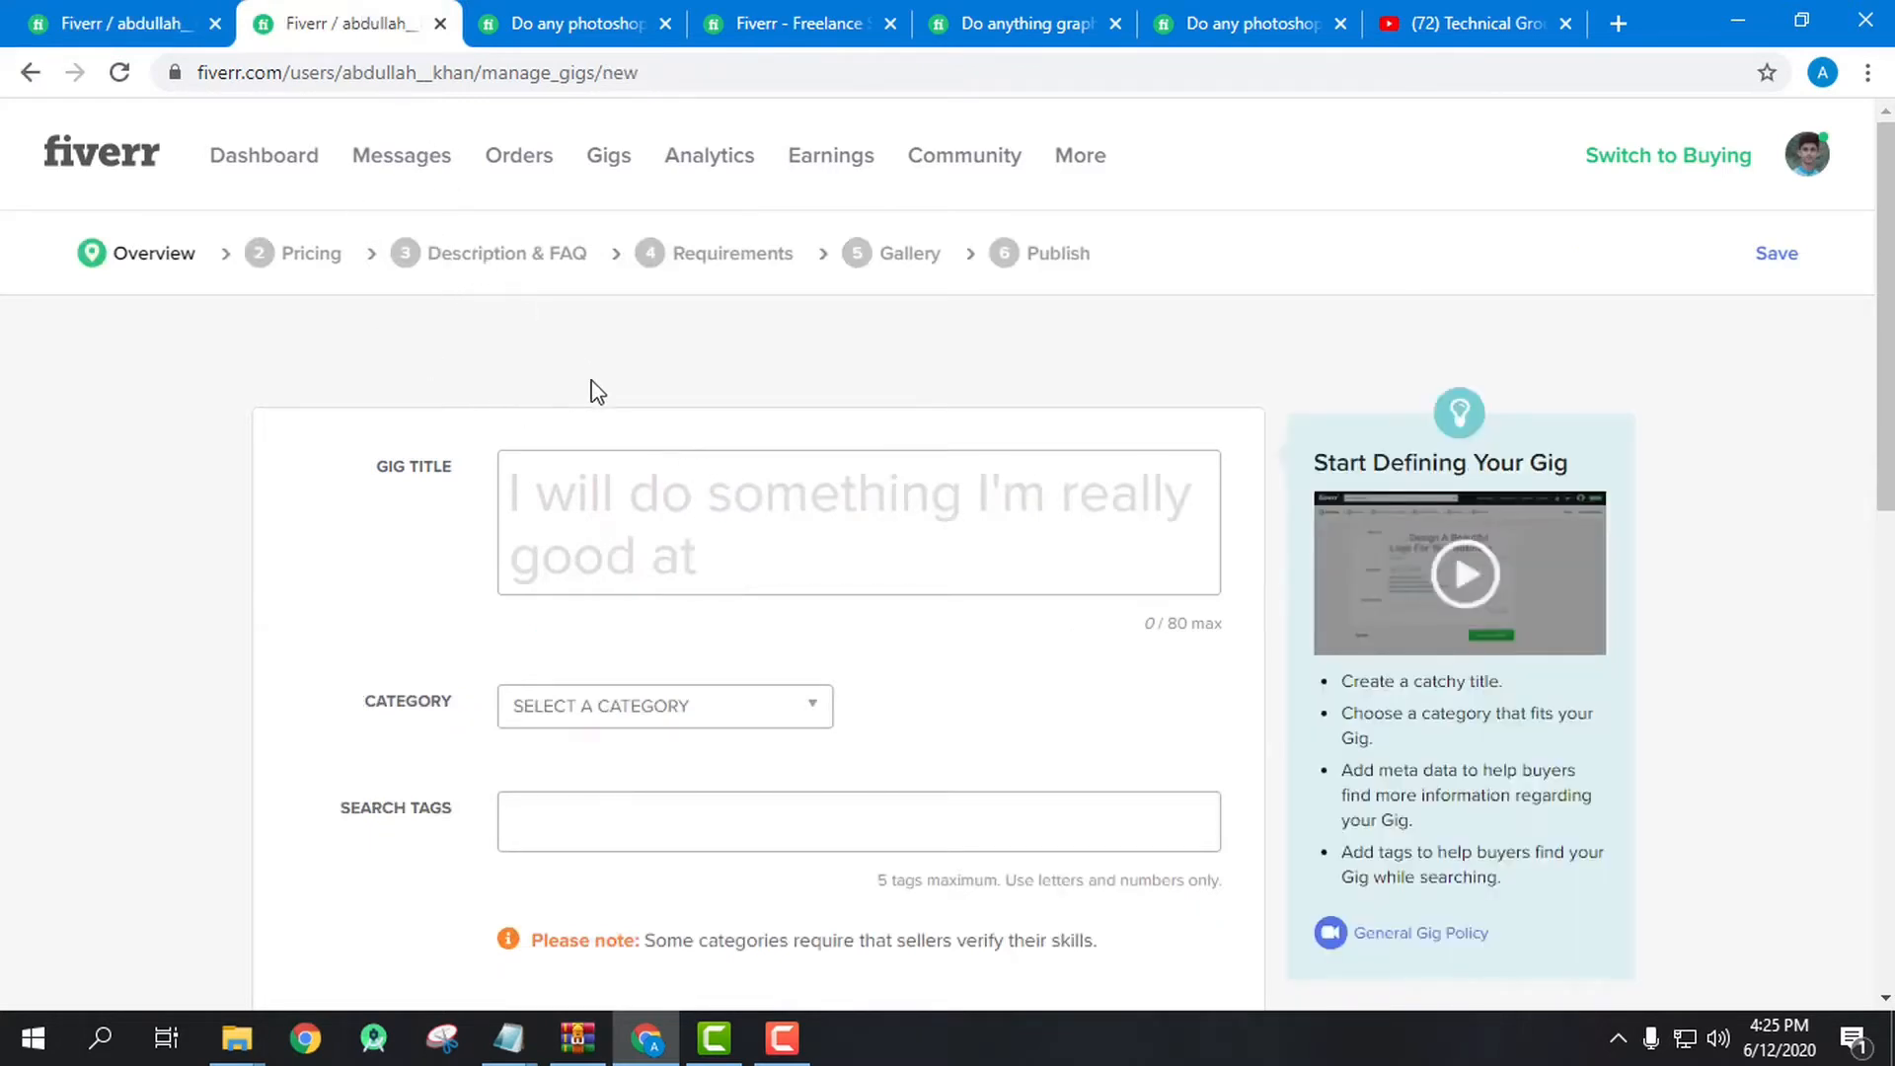
left_click(624, 499)
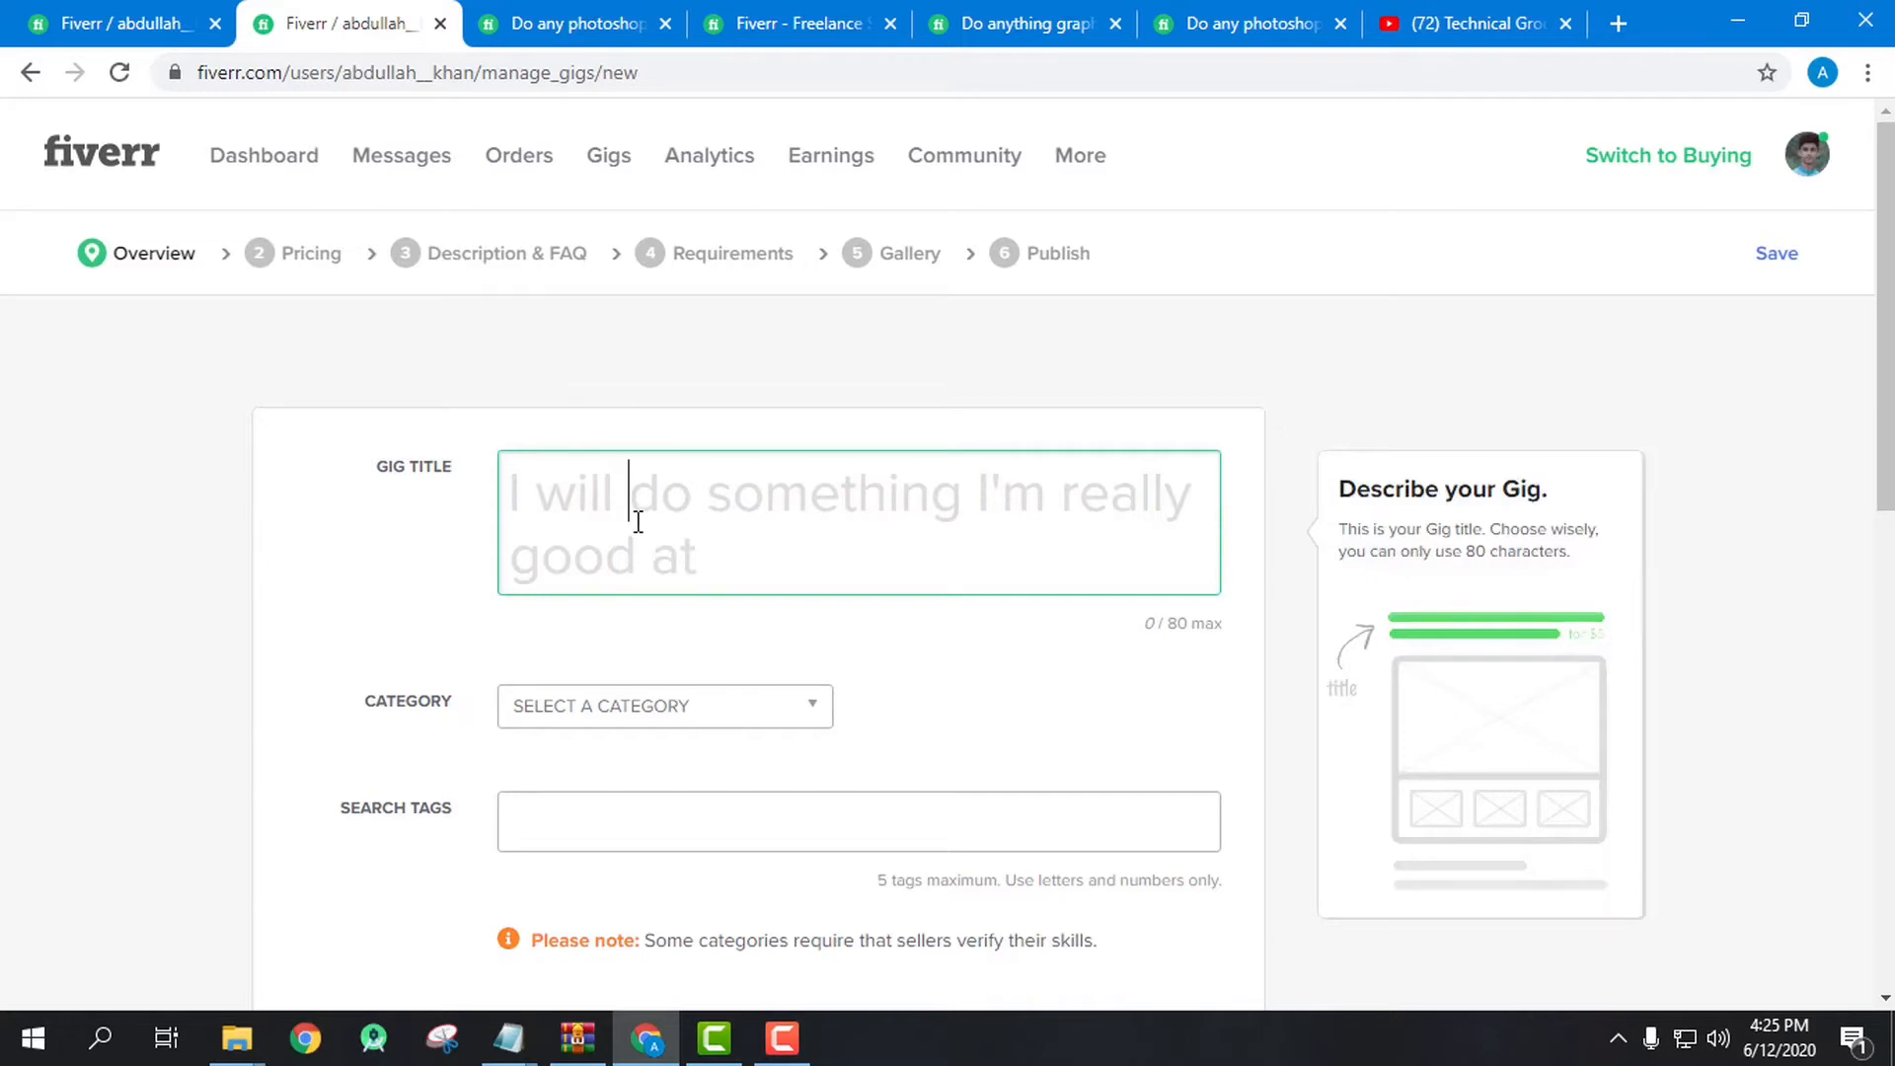
scroll(637, 521, "down", 4)
scroll(668, 487, "up", 3)
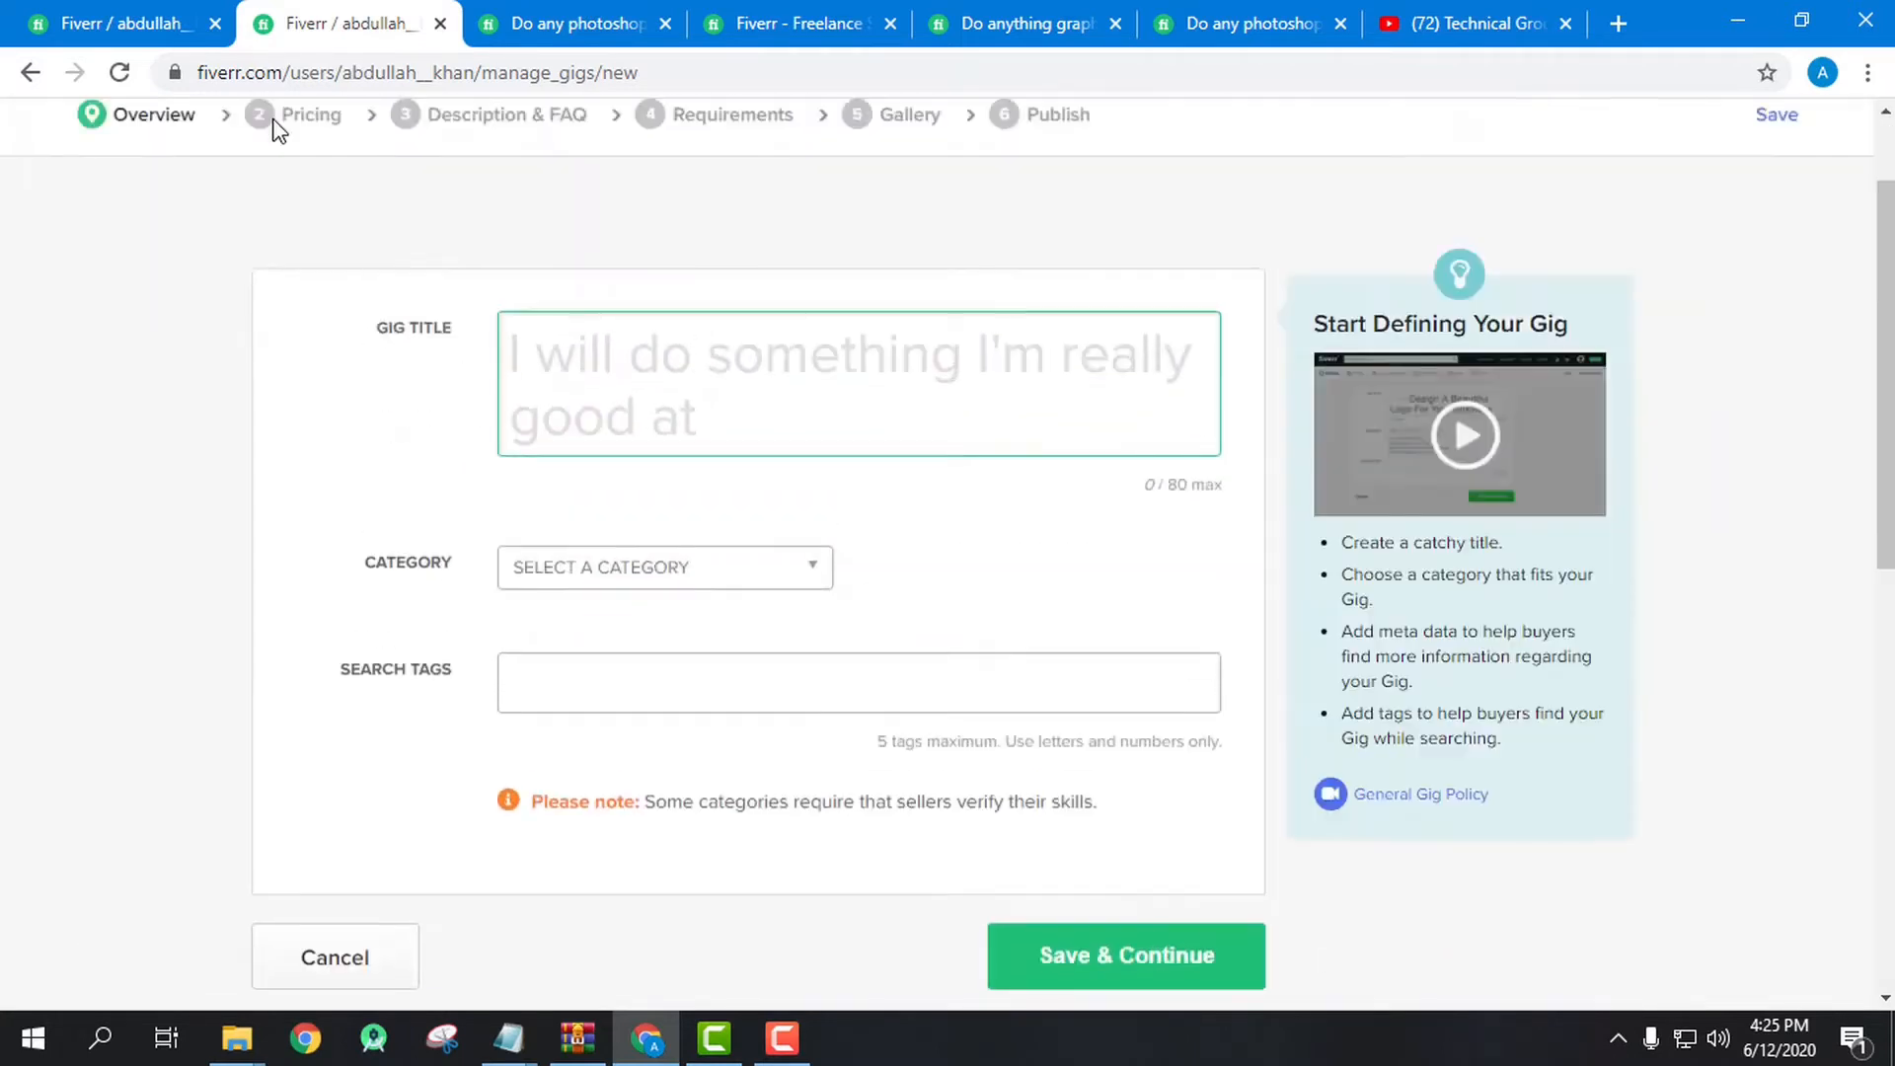
- Examine the gig title and SEO title of the existing Photoshop editing gig
left_click(135, 18)
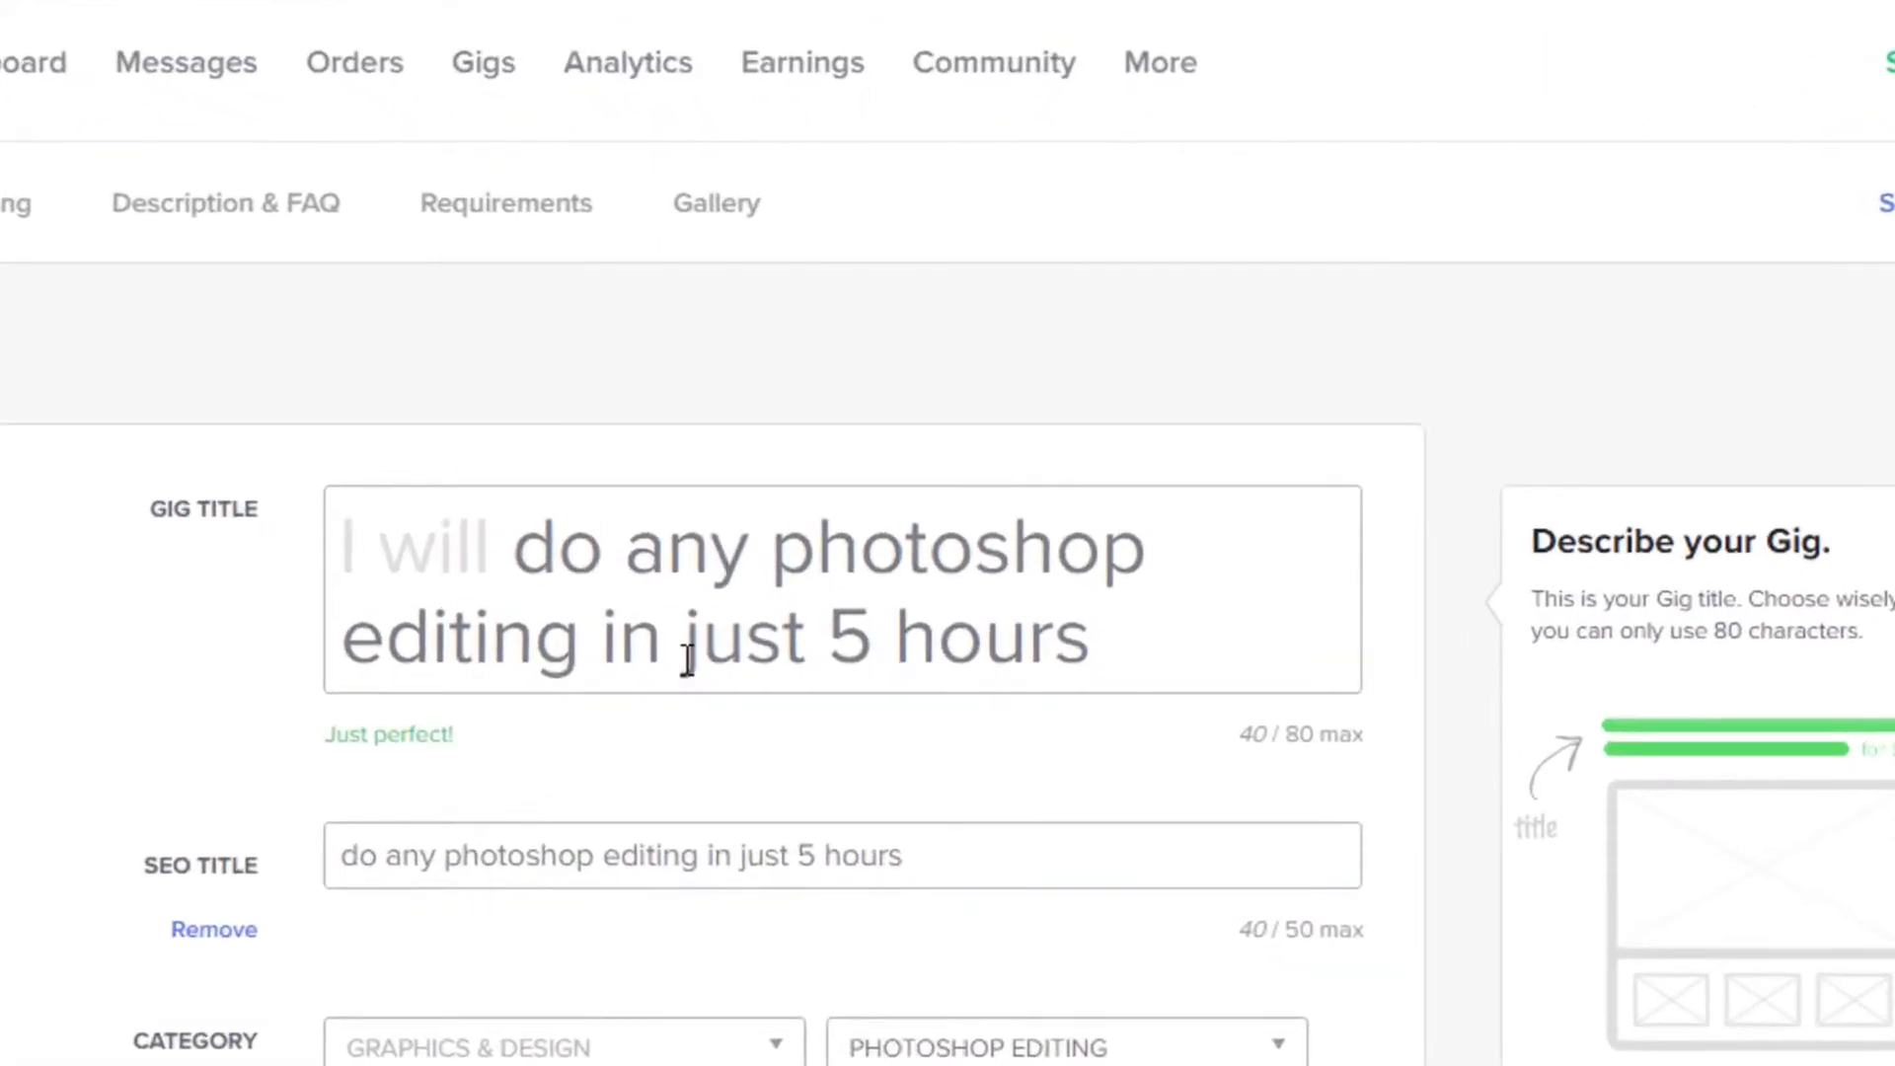
left_click_drag(513, 553, 1176, 655)
left_click(1194, 655)
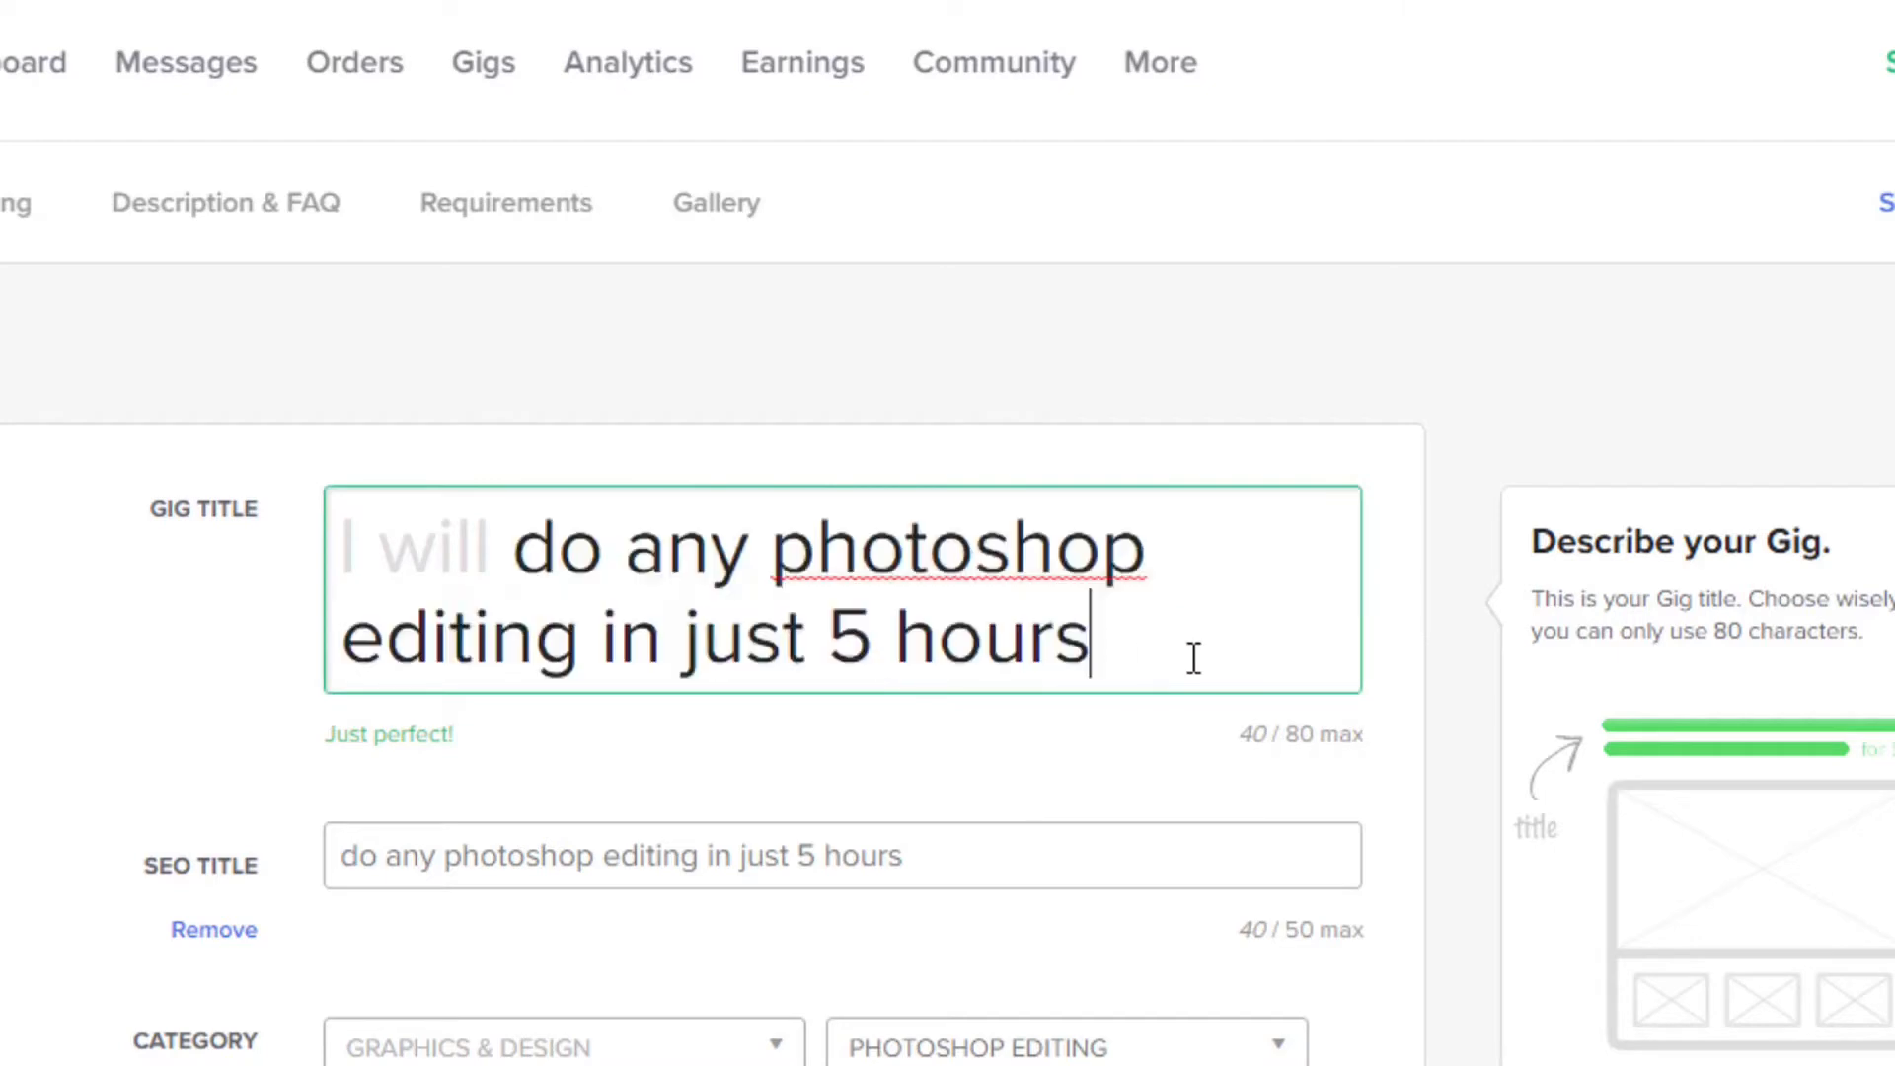
left_click_drag(515, 543, 1125, 647)
left_click(1134, 648)
scroll(694, 544, "down", 2)
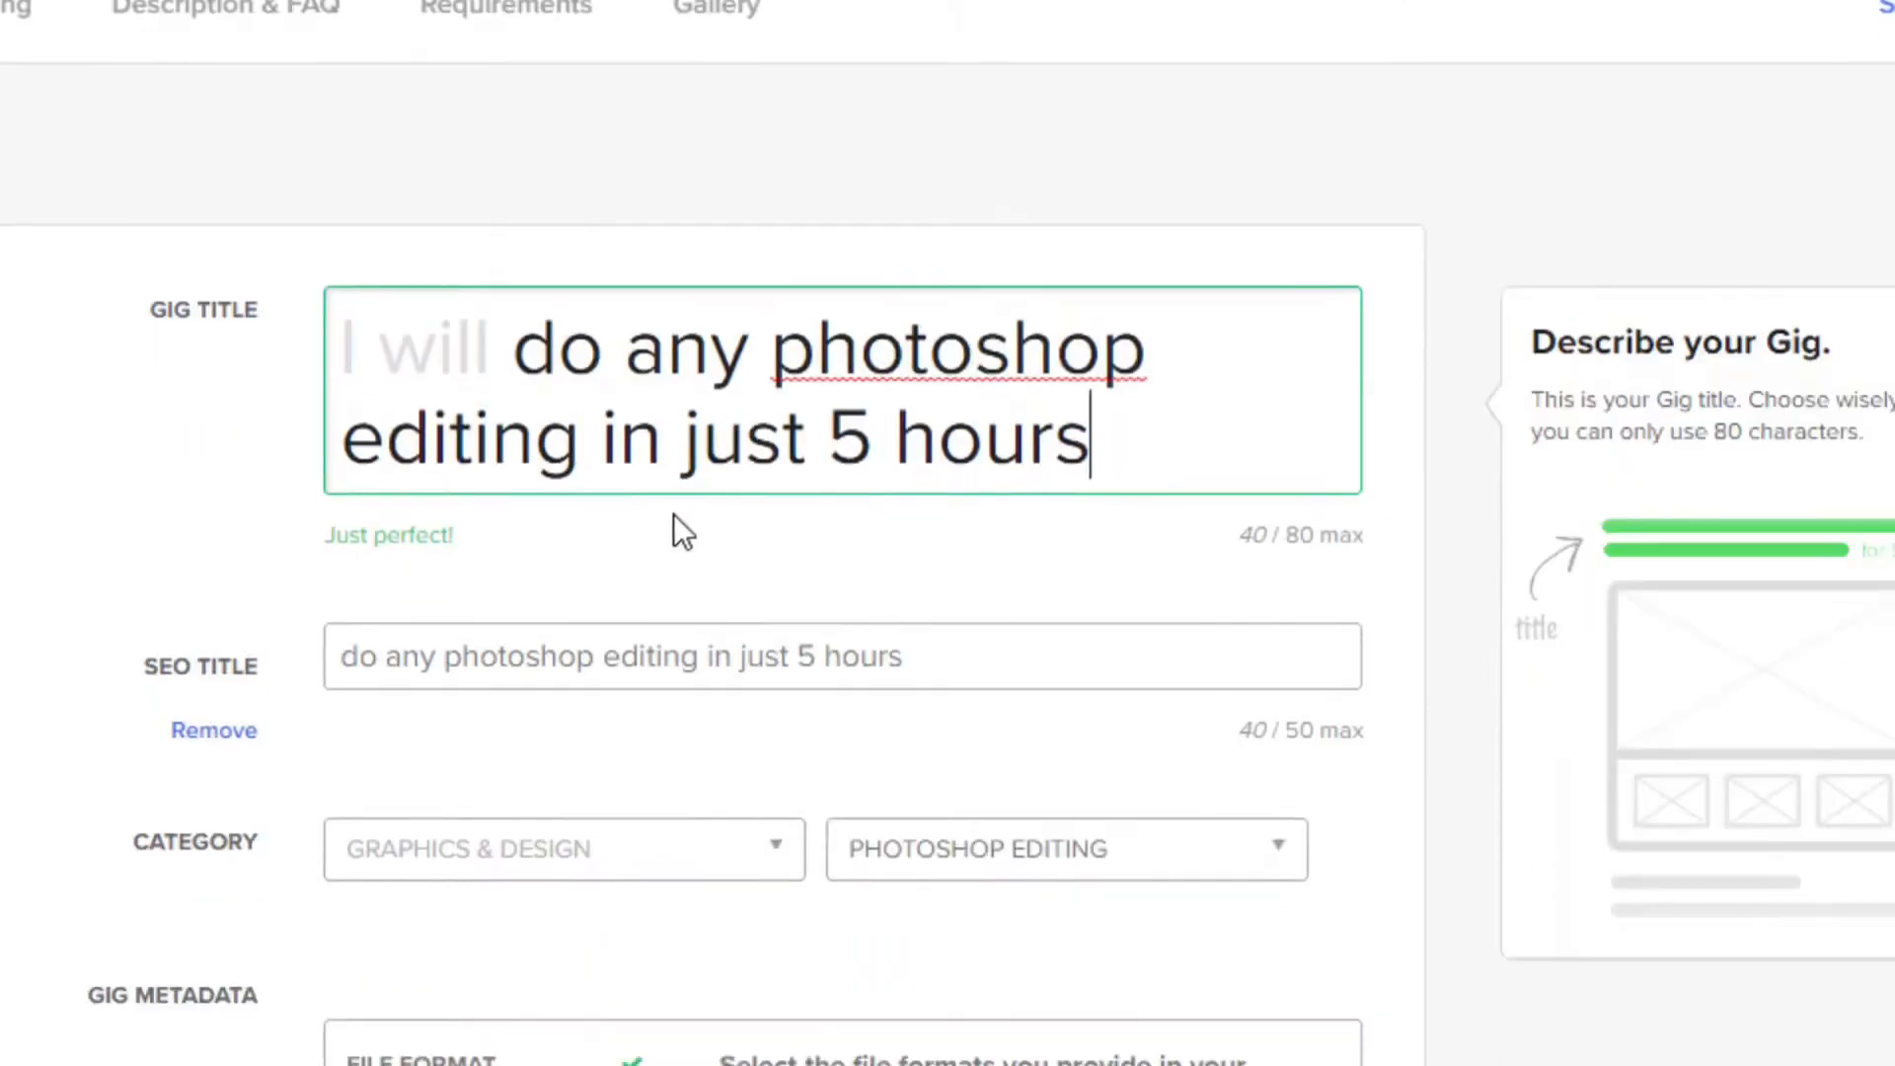
mouse_move(235, 677)
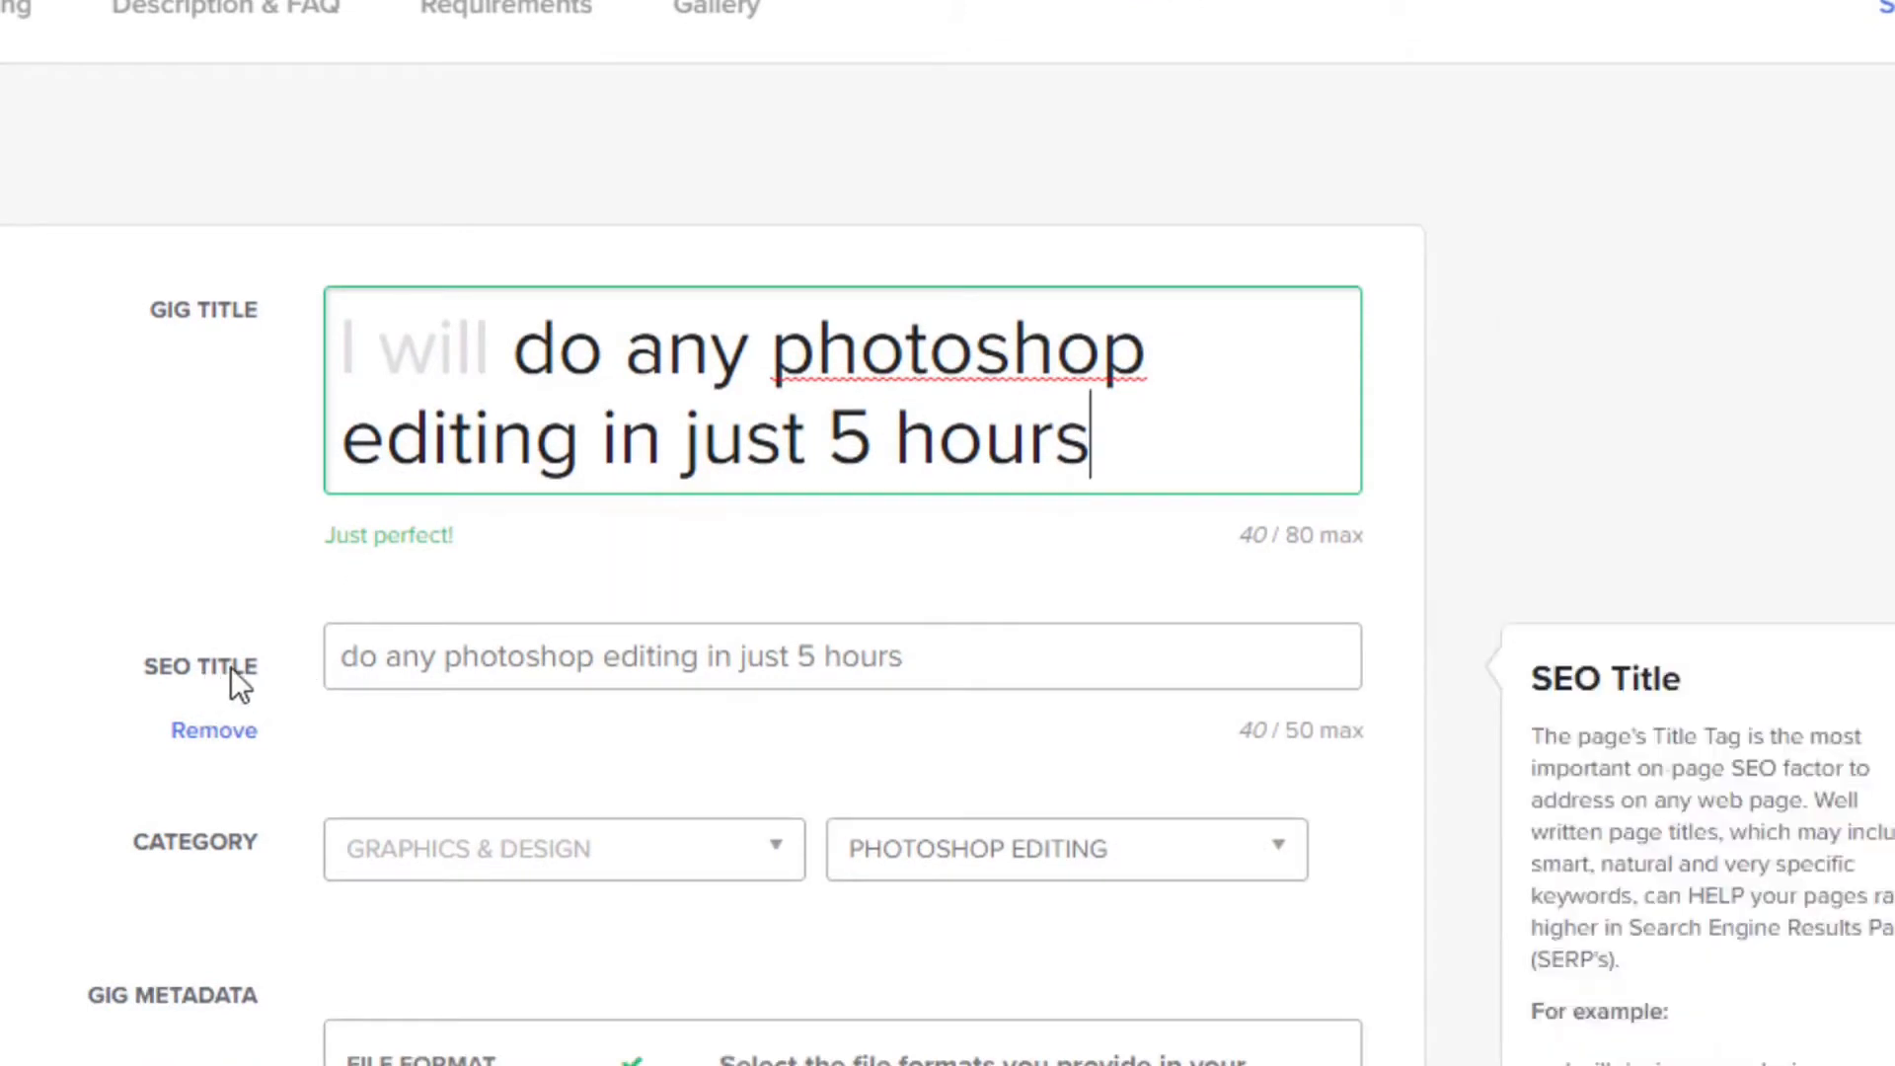
- Remove the existing gig's separate SEO title and add it back with the SEO upgrade
left_click(219, 732)
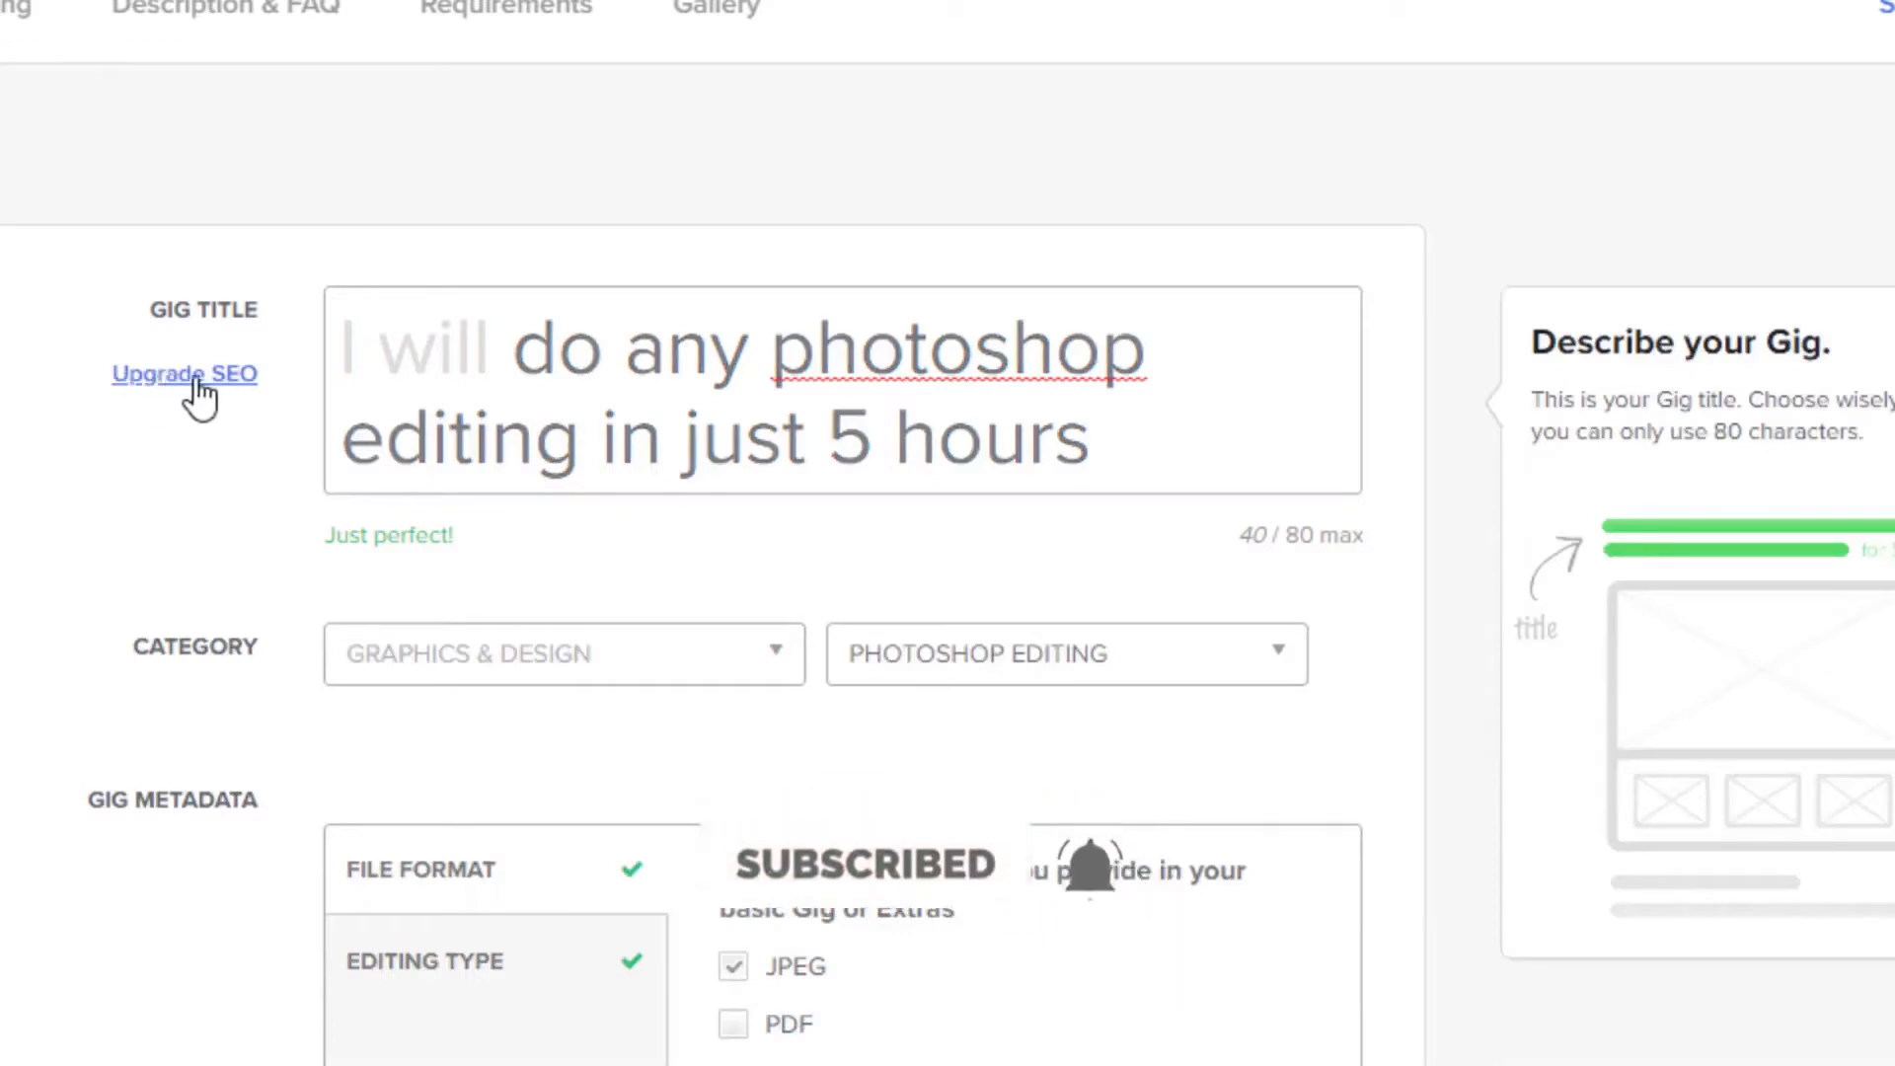
left_click(197, 380)
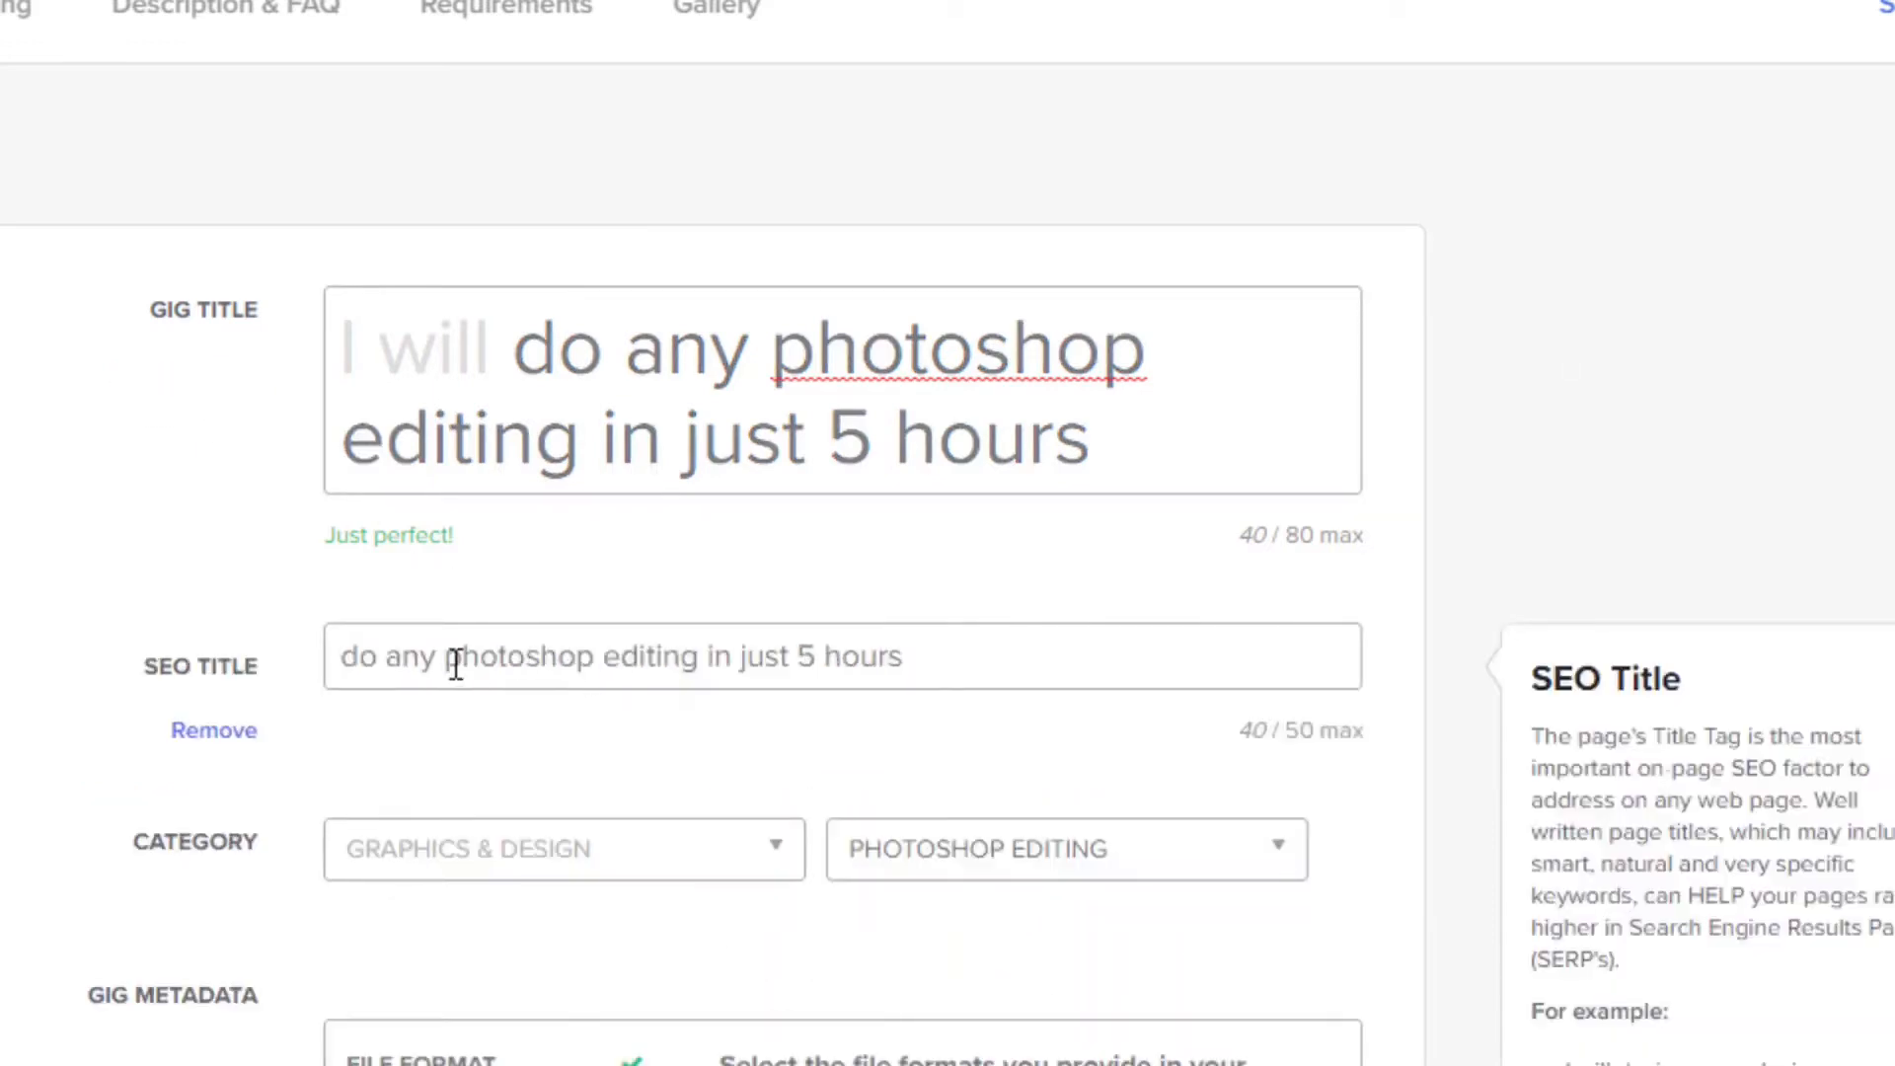
left_click(543, 676)
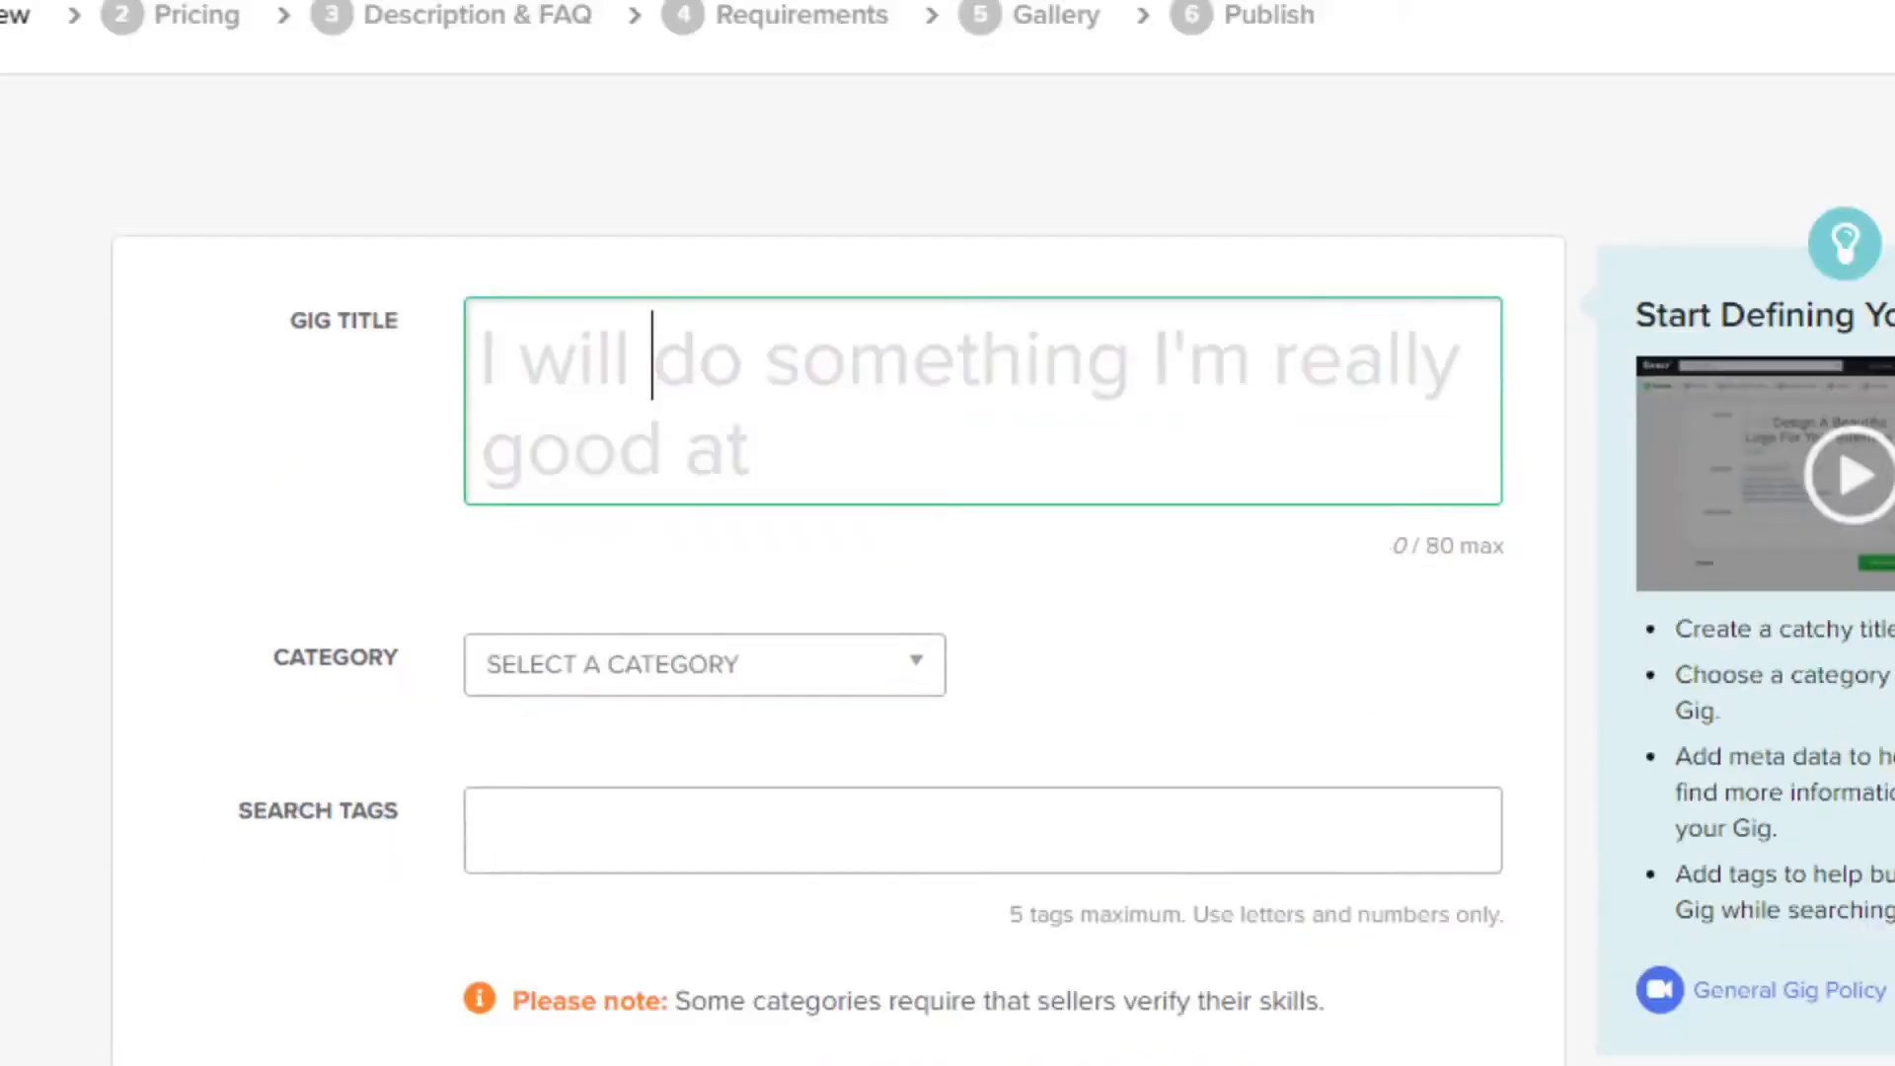
- Choose Graphics & Design as the new gig's category, and Photoshop Editing as the existing gig's subcategory
left_click(786, 688)
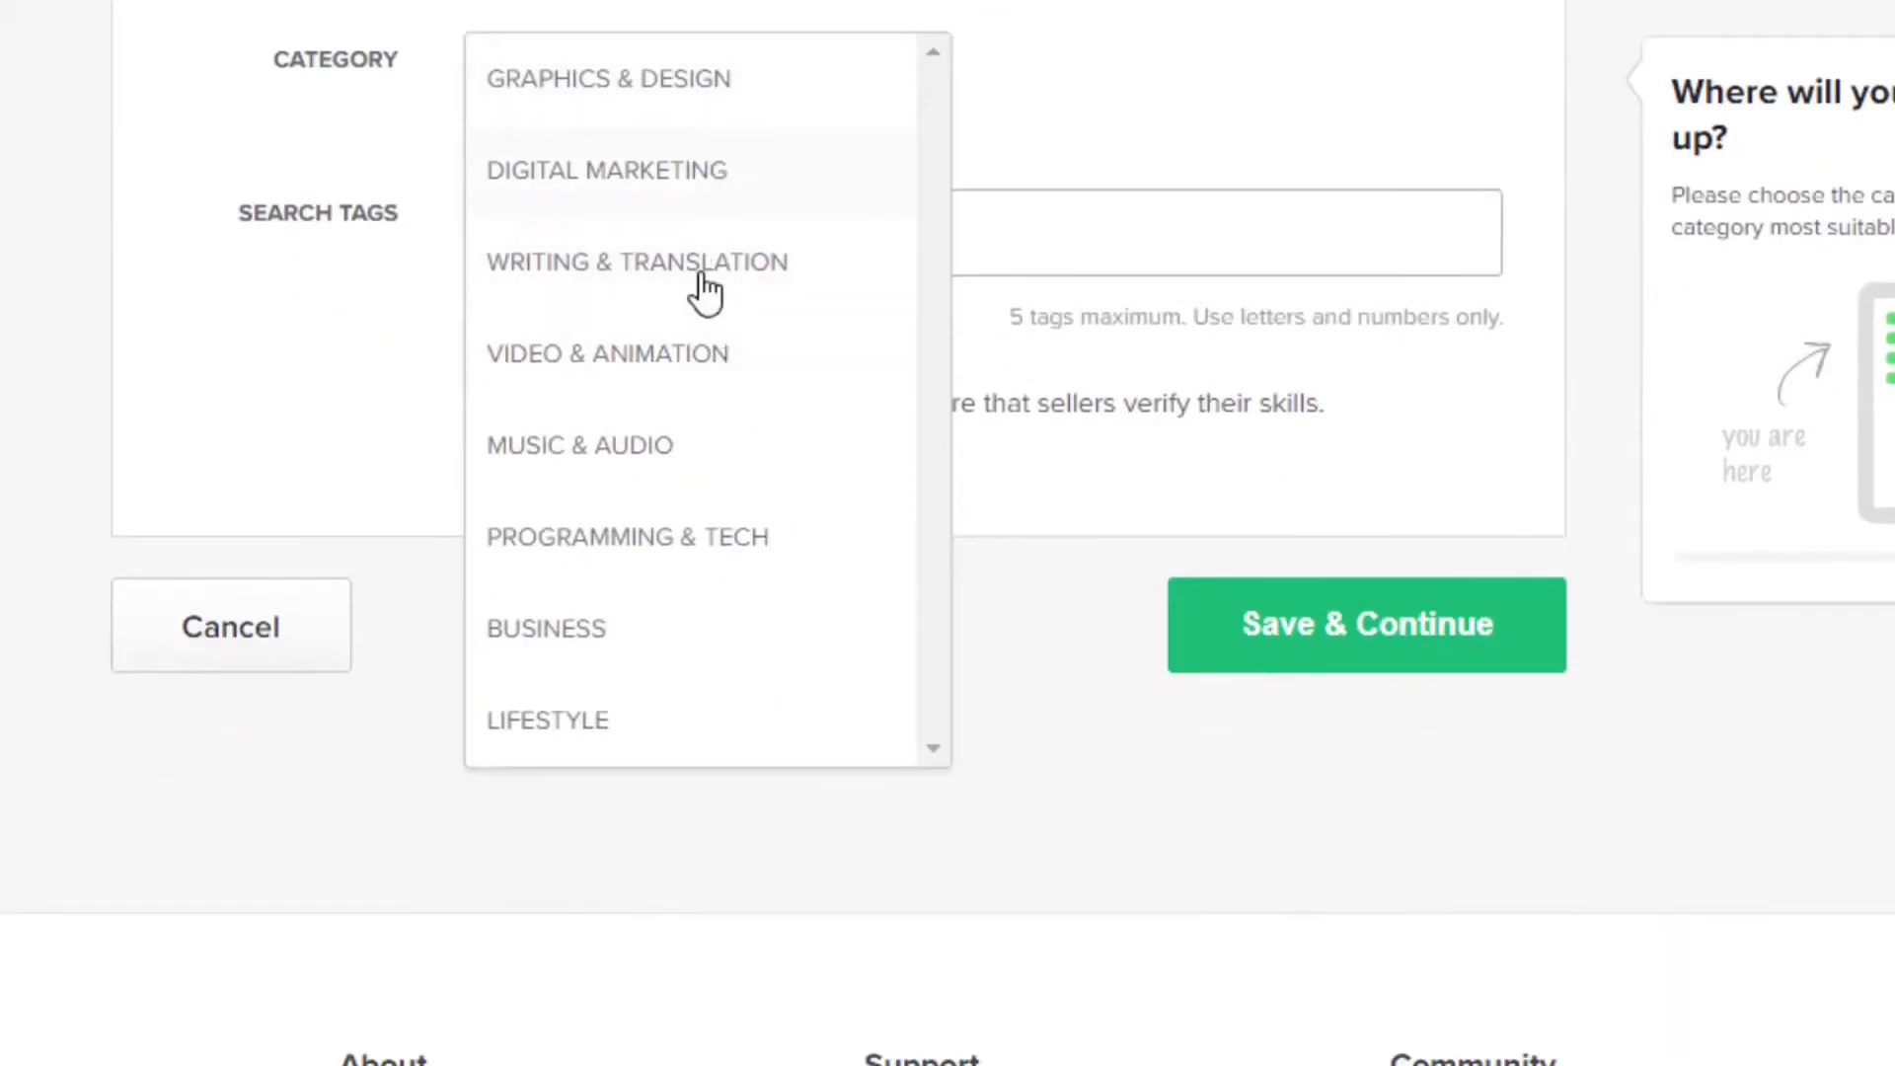
left_click(662, 83)
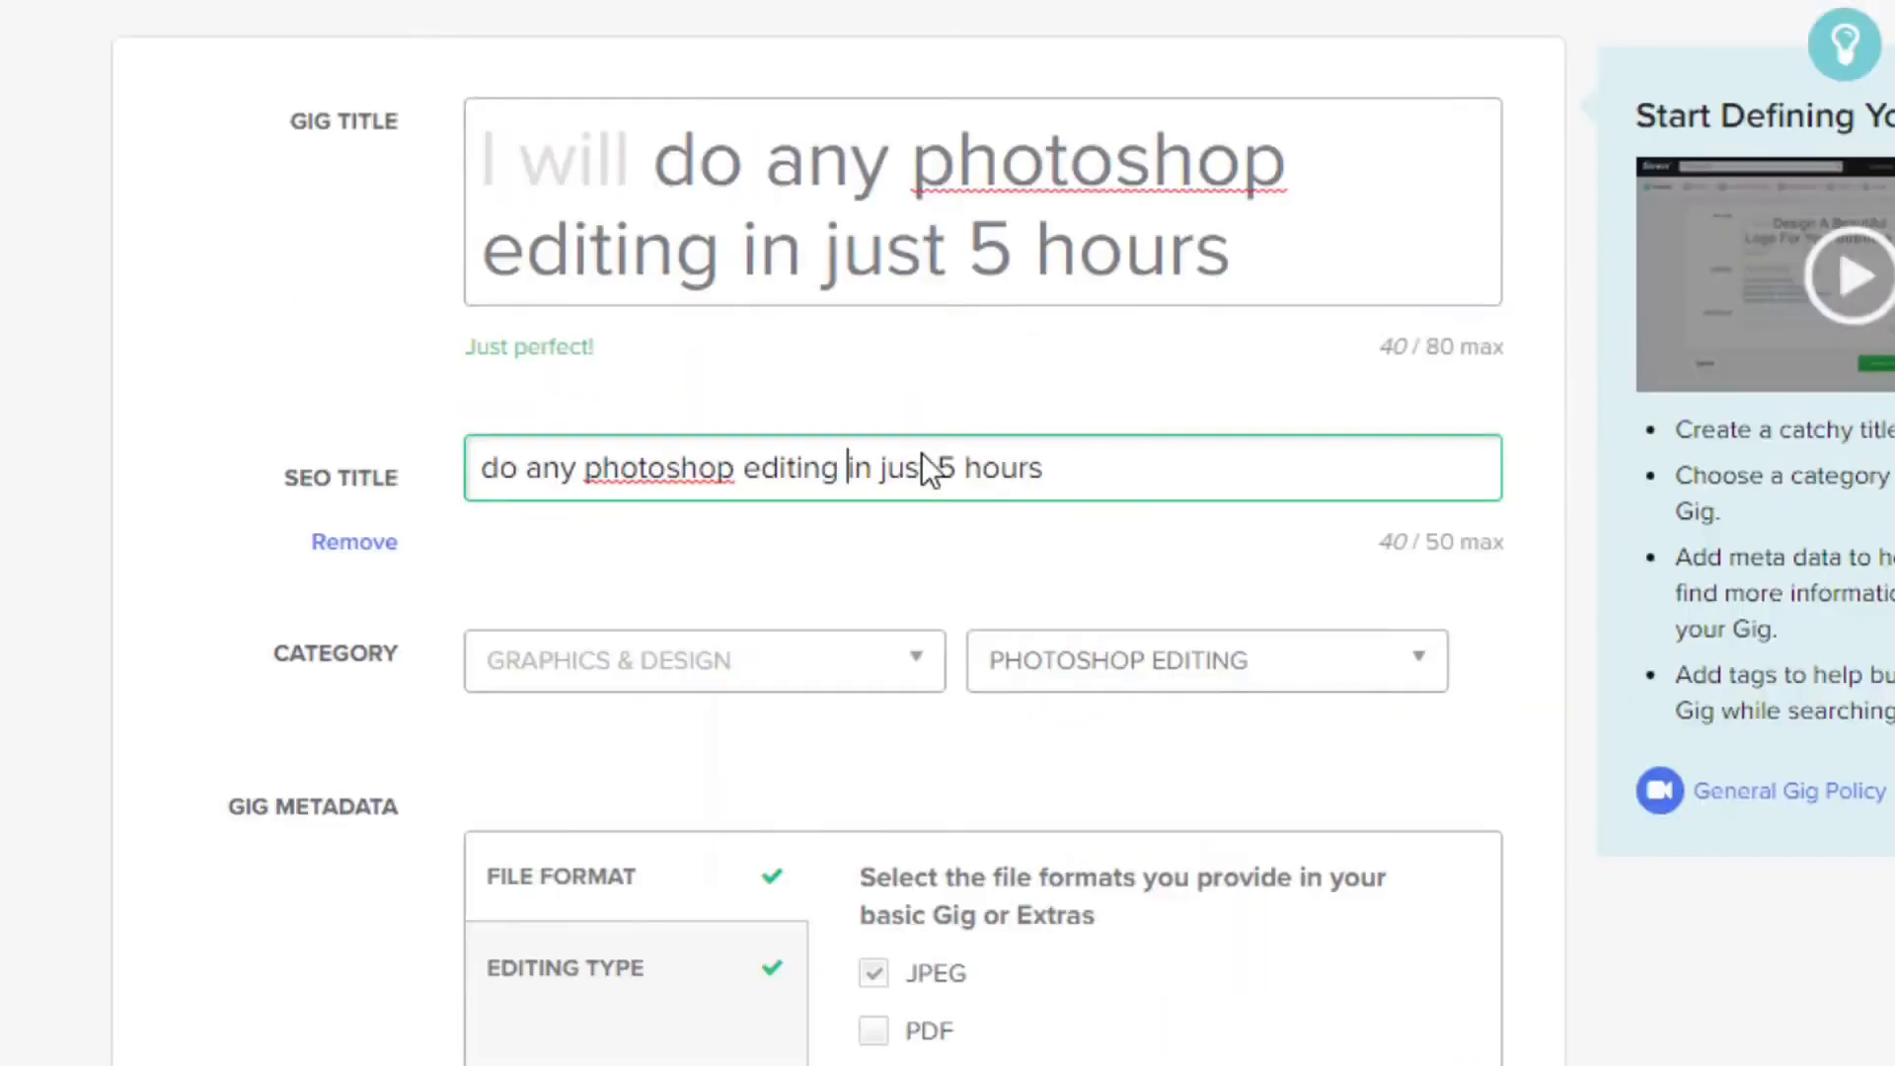
left_click(1201, 677)
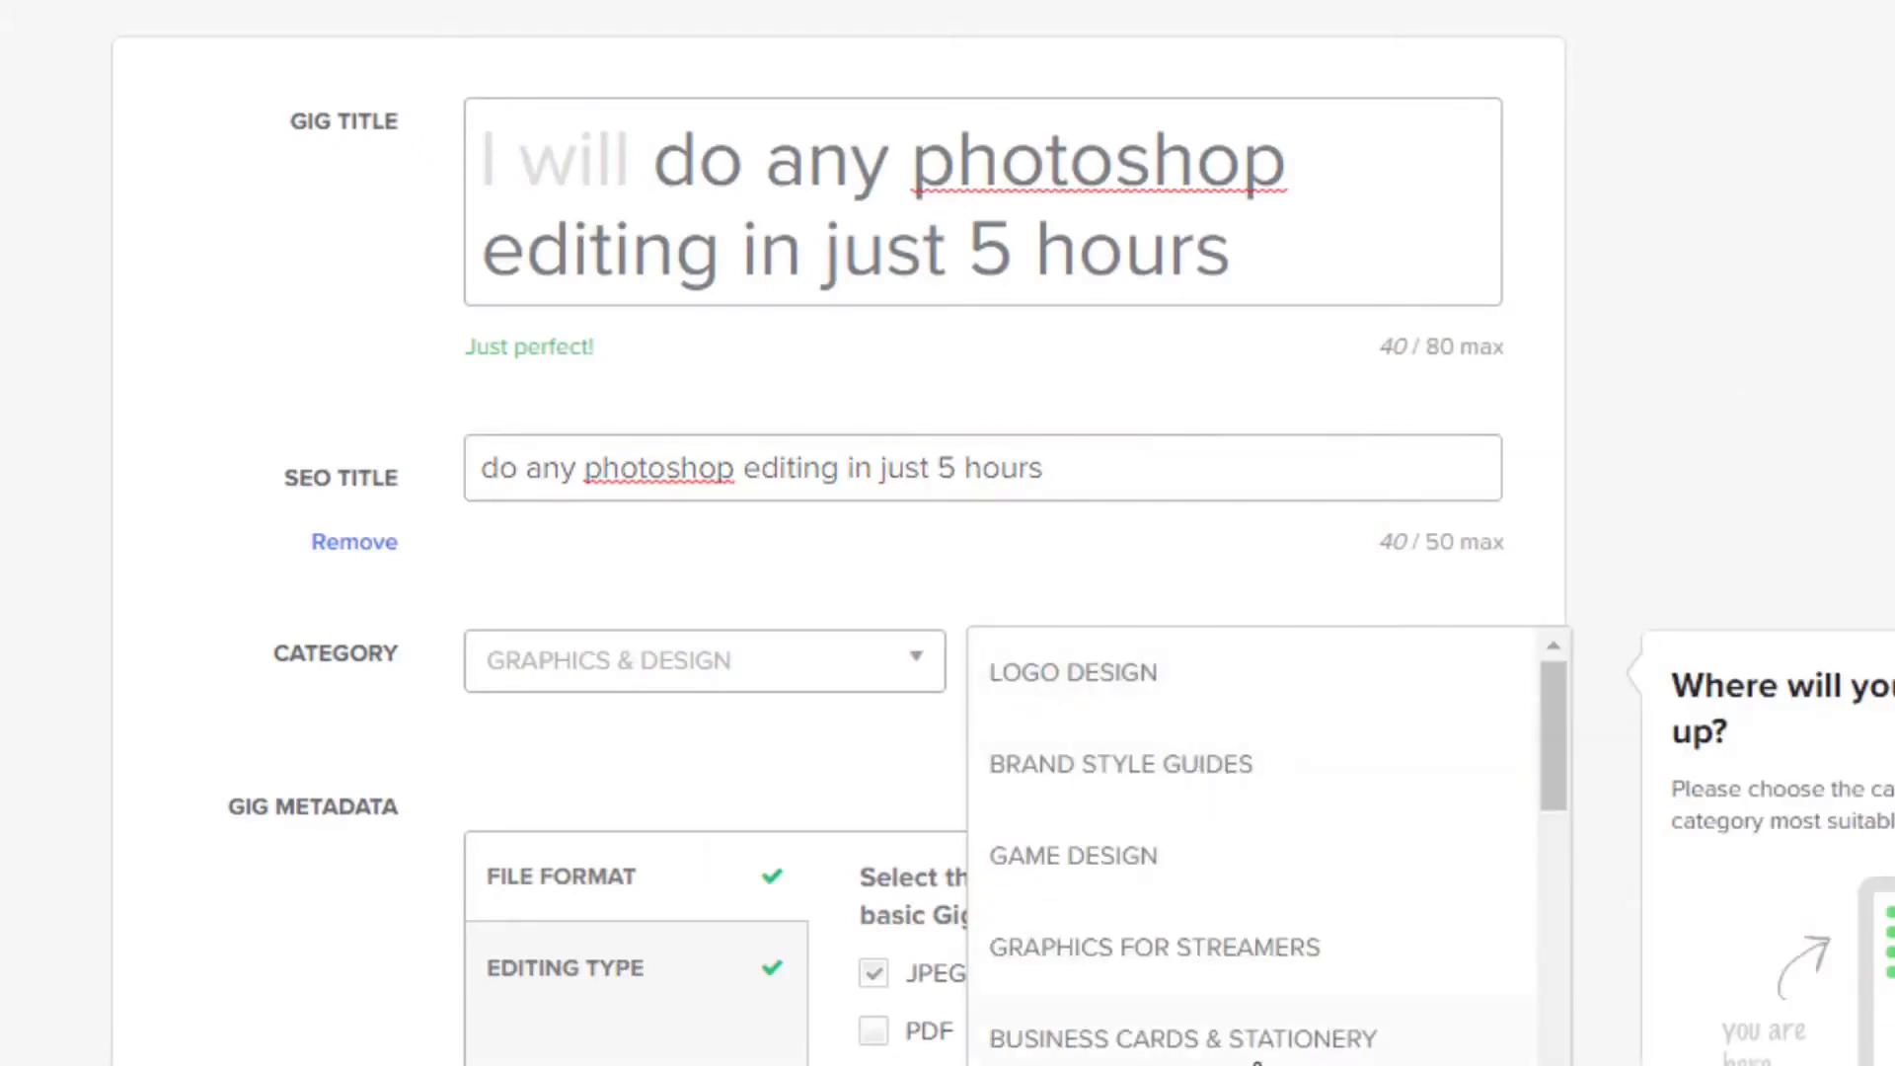
scroll(1248, 1059, "down", 2)
scroll(1253, 848, "down", 7)
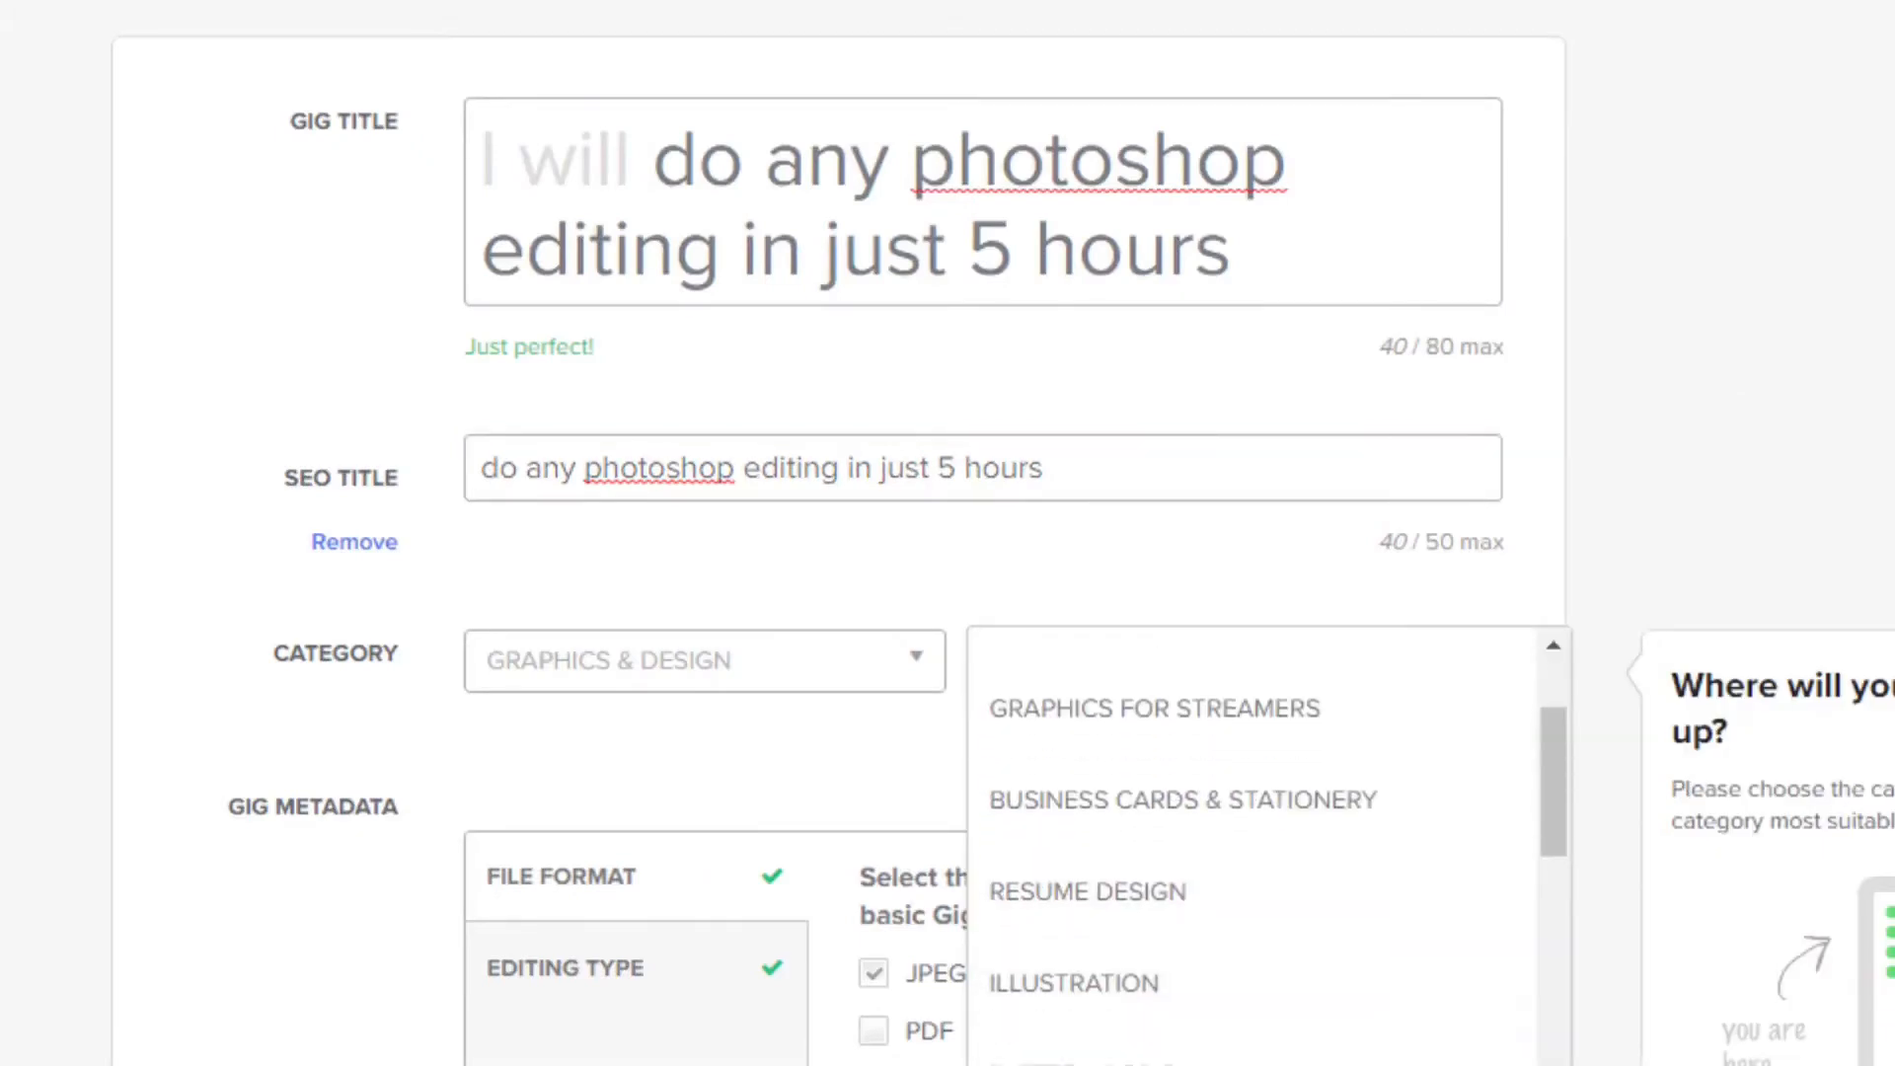
scroll(1336, 1019, "down", 13)
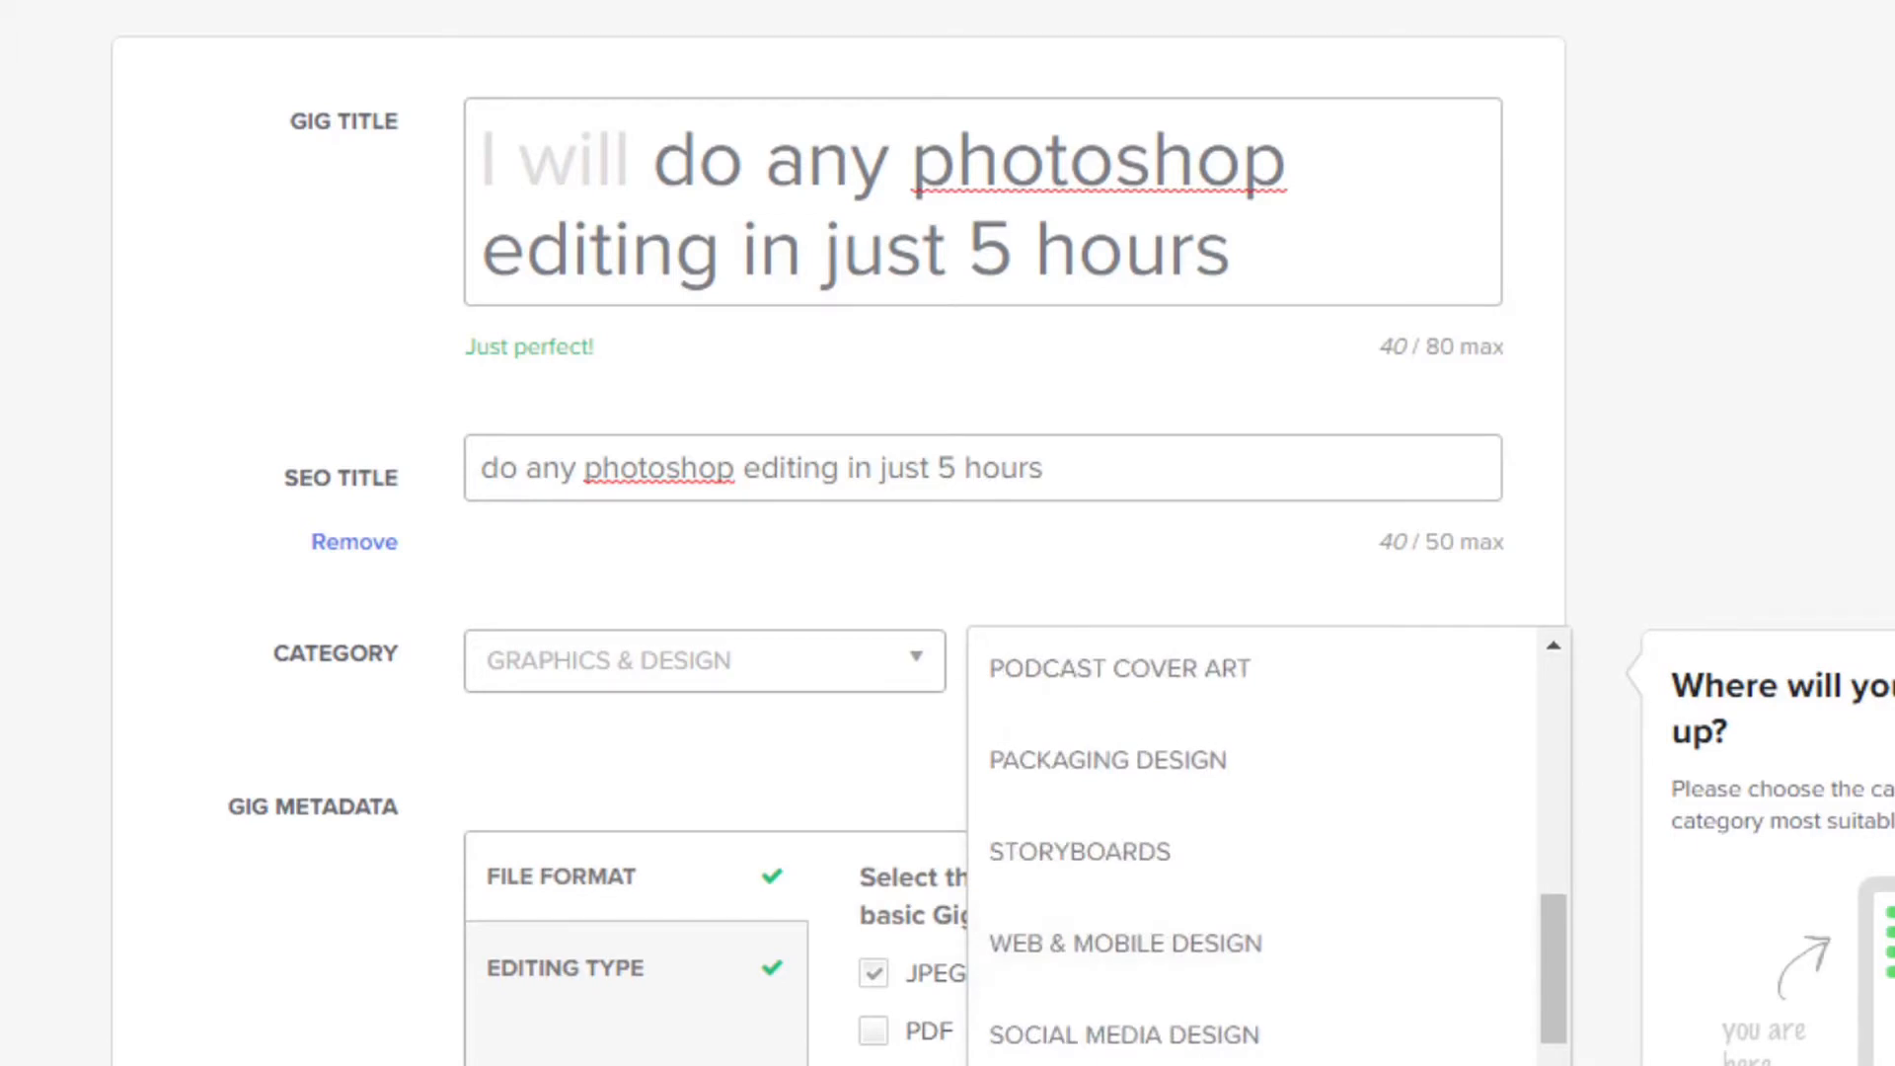
scroll(1322, 671, "down", 2)
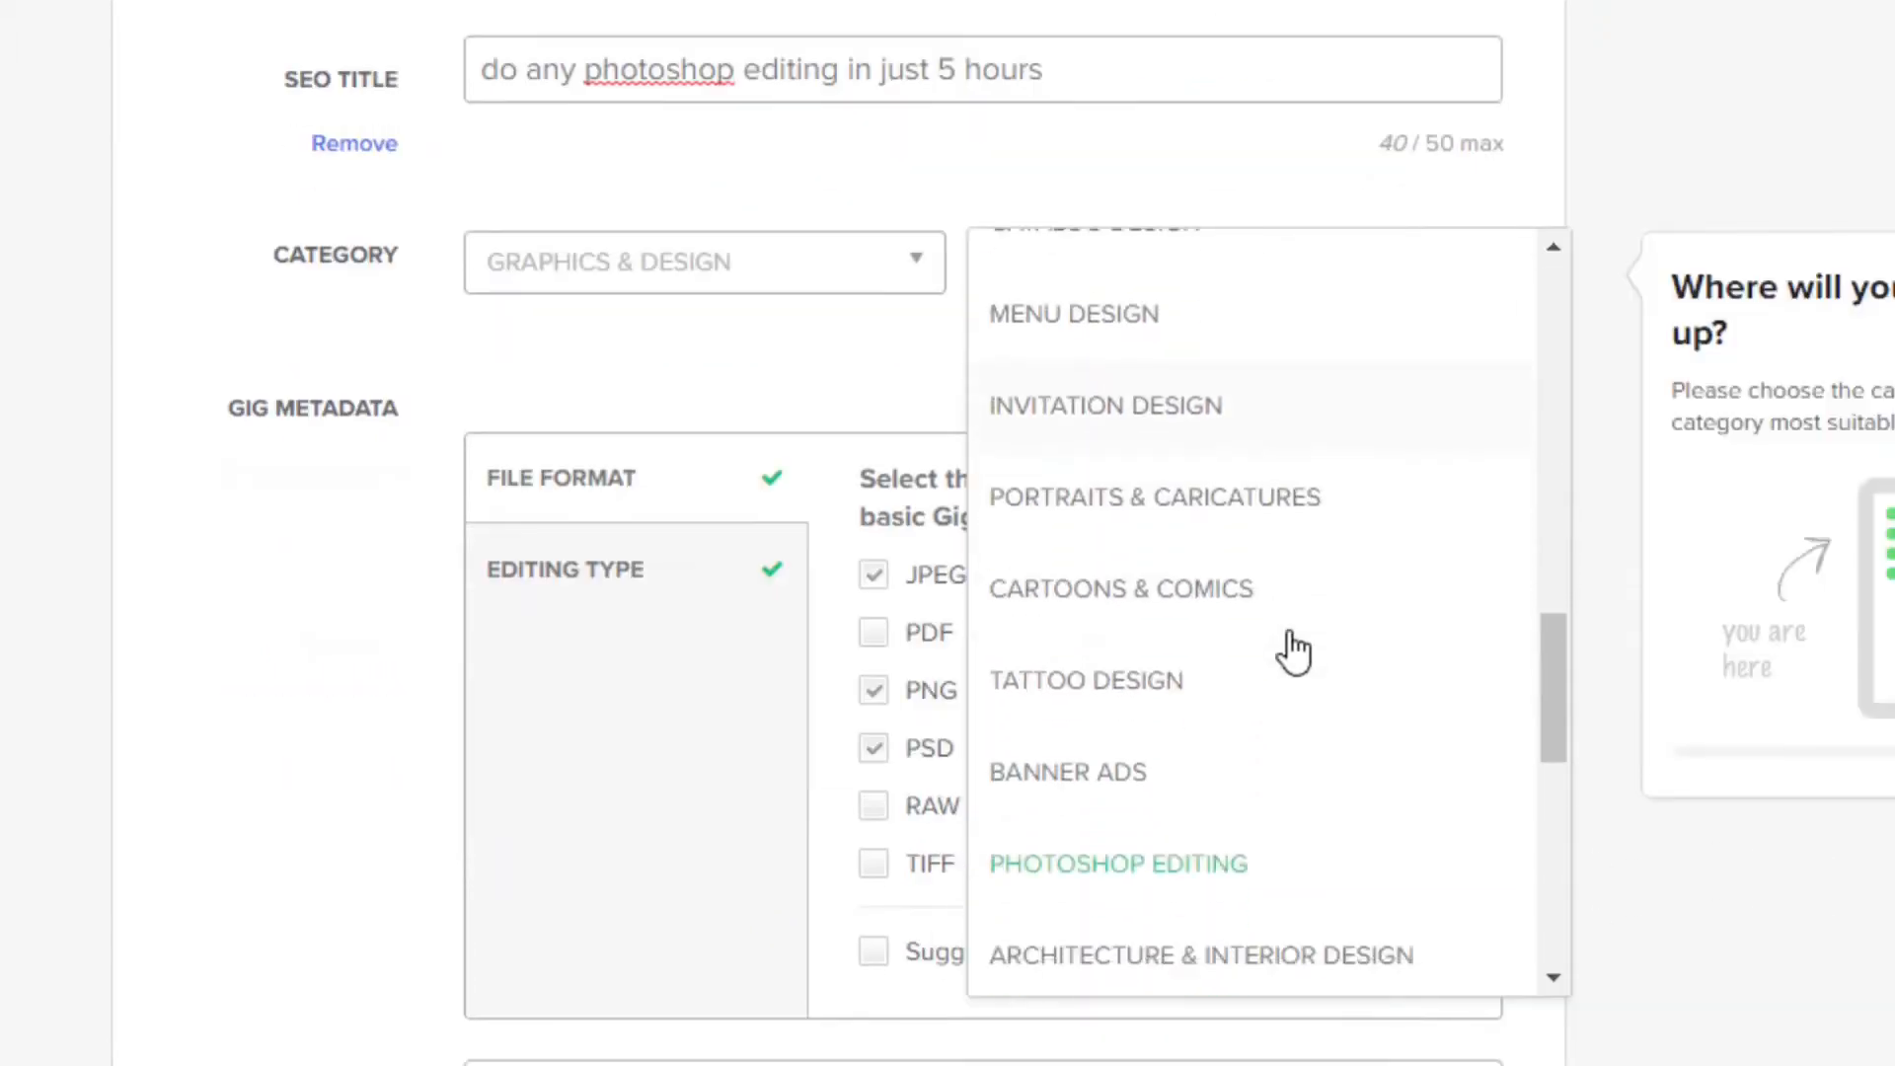
left_click(1183, 891)
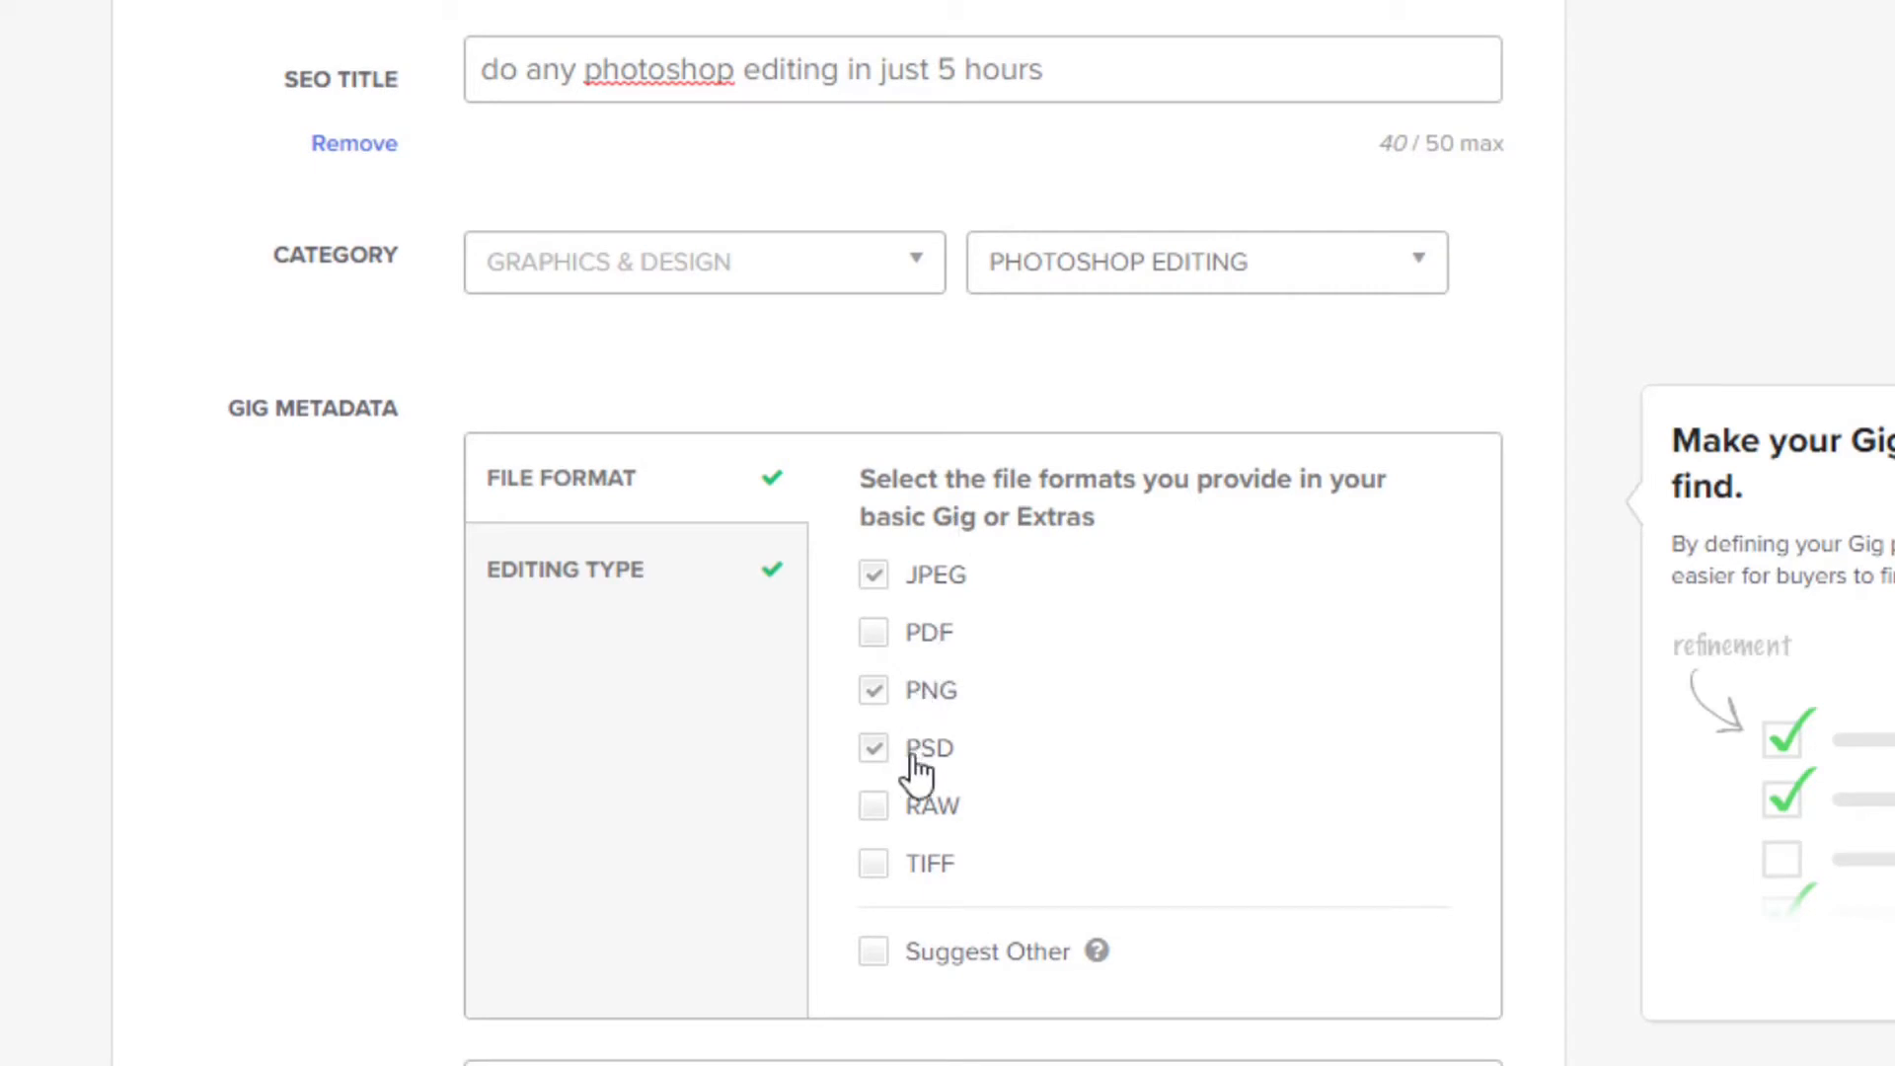
- Review the existing gig's file format metadata and search tags
left_click_drag(913, 769, 991, 770)
scroll(992, 769, "down", 2)
scroll(1421, 513, "down", 2)
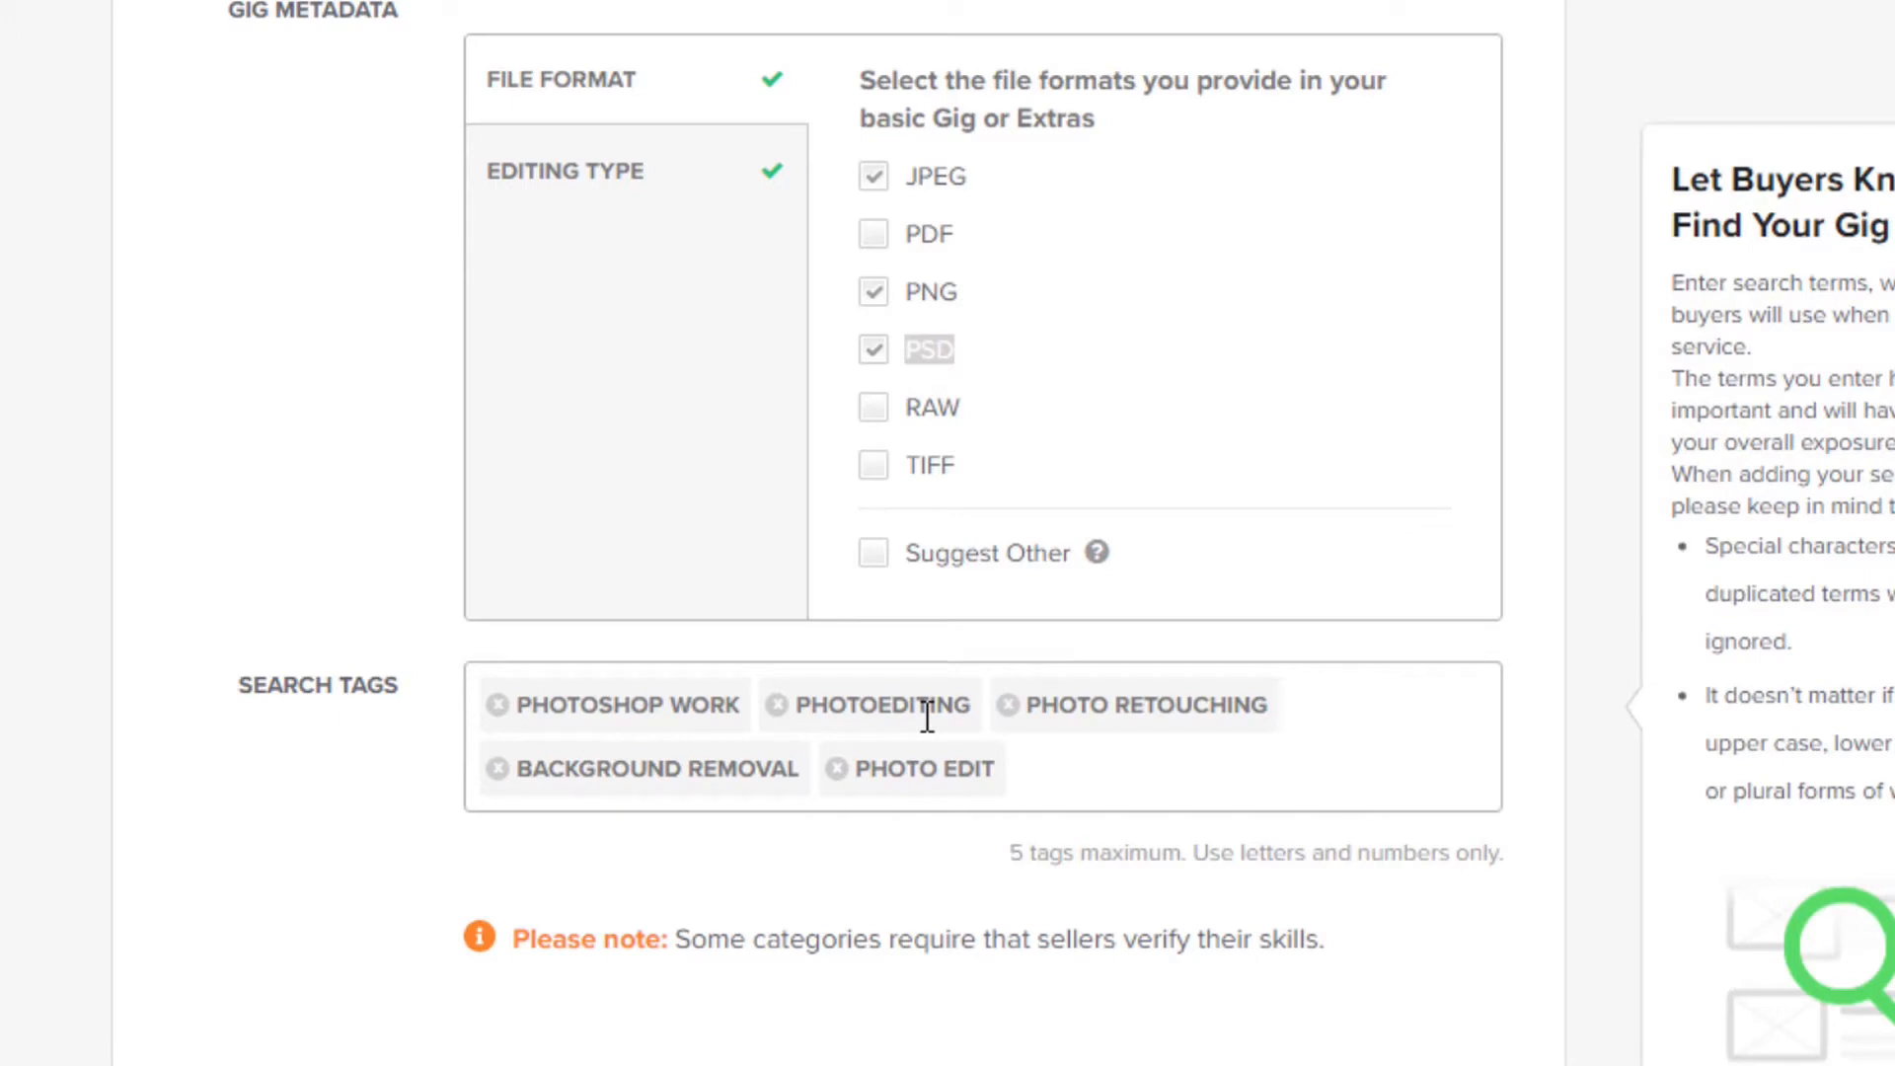
scroll(1241, 435, "up", 6)
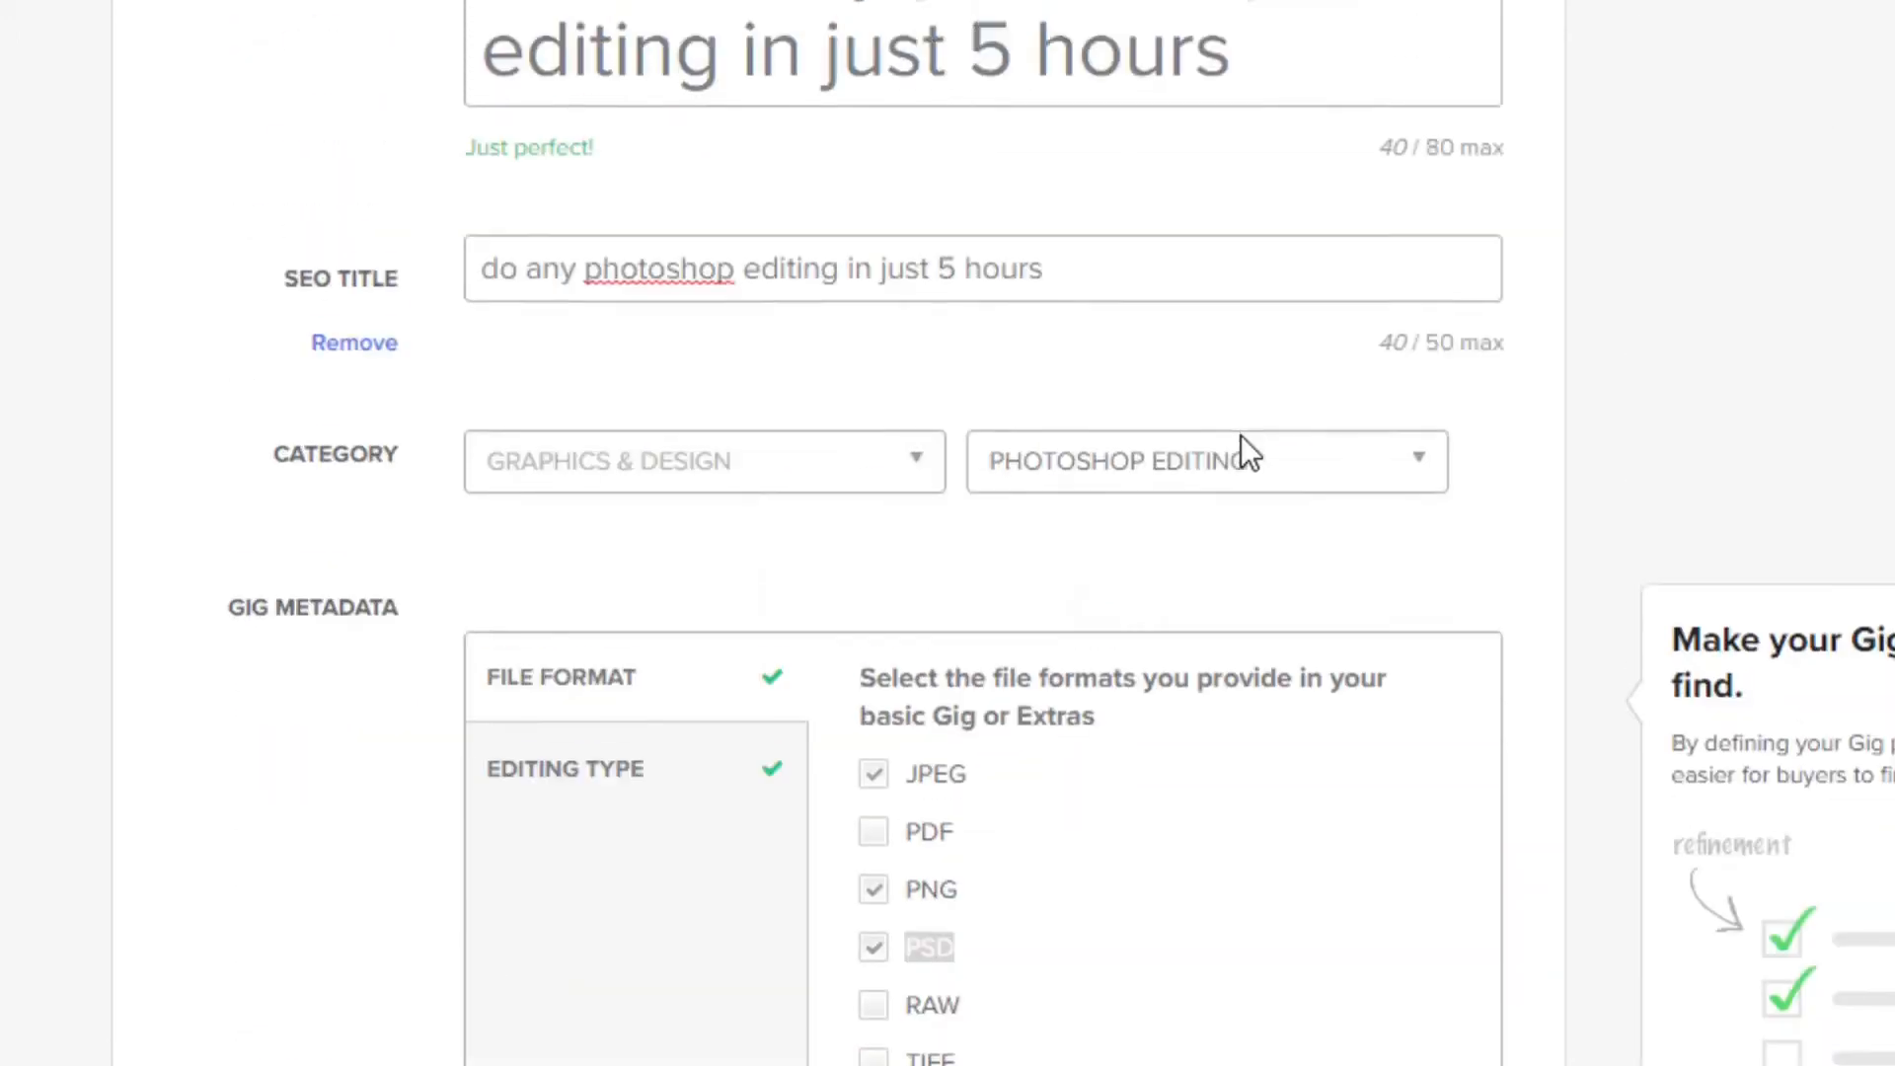
scroll(1241, 435, "down", 4)
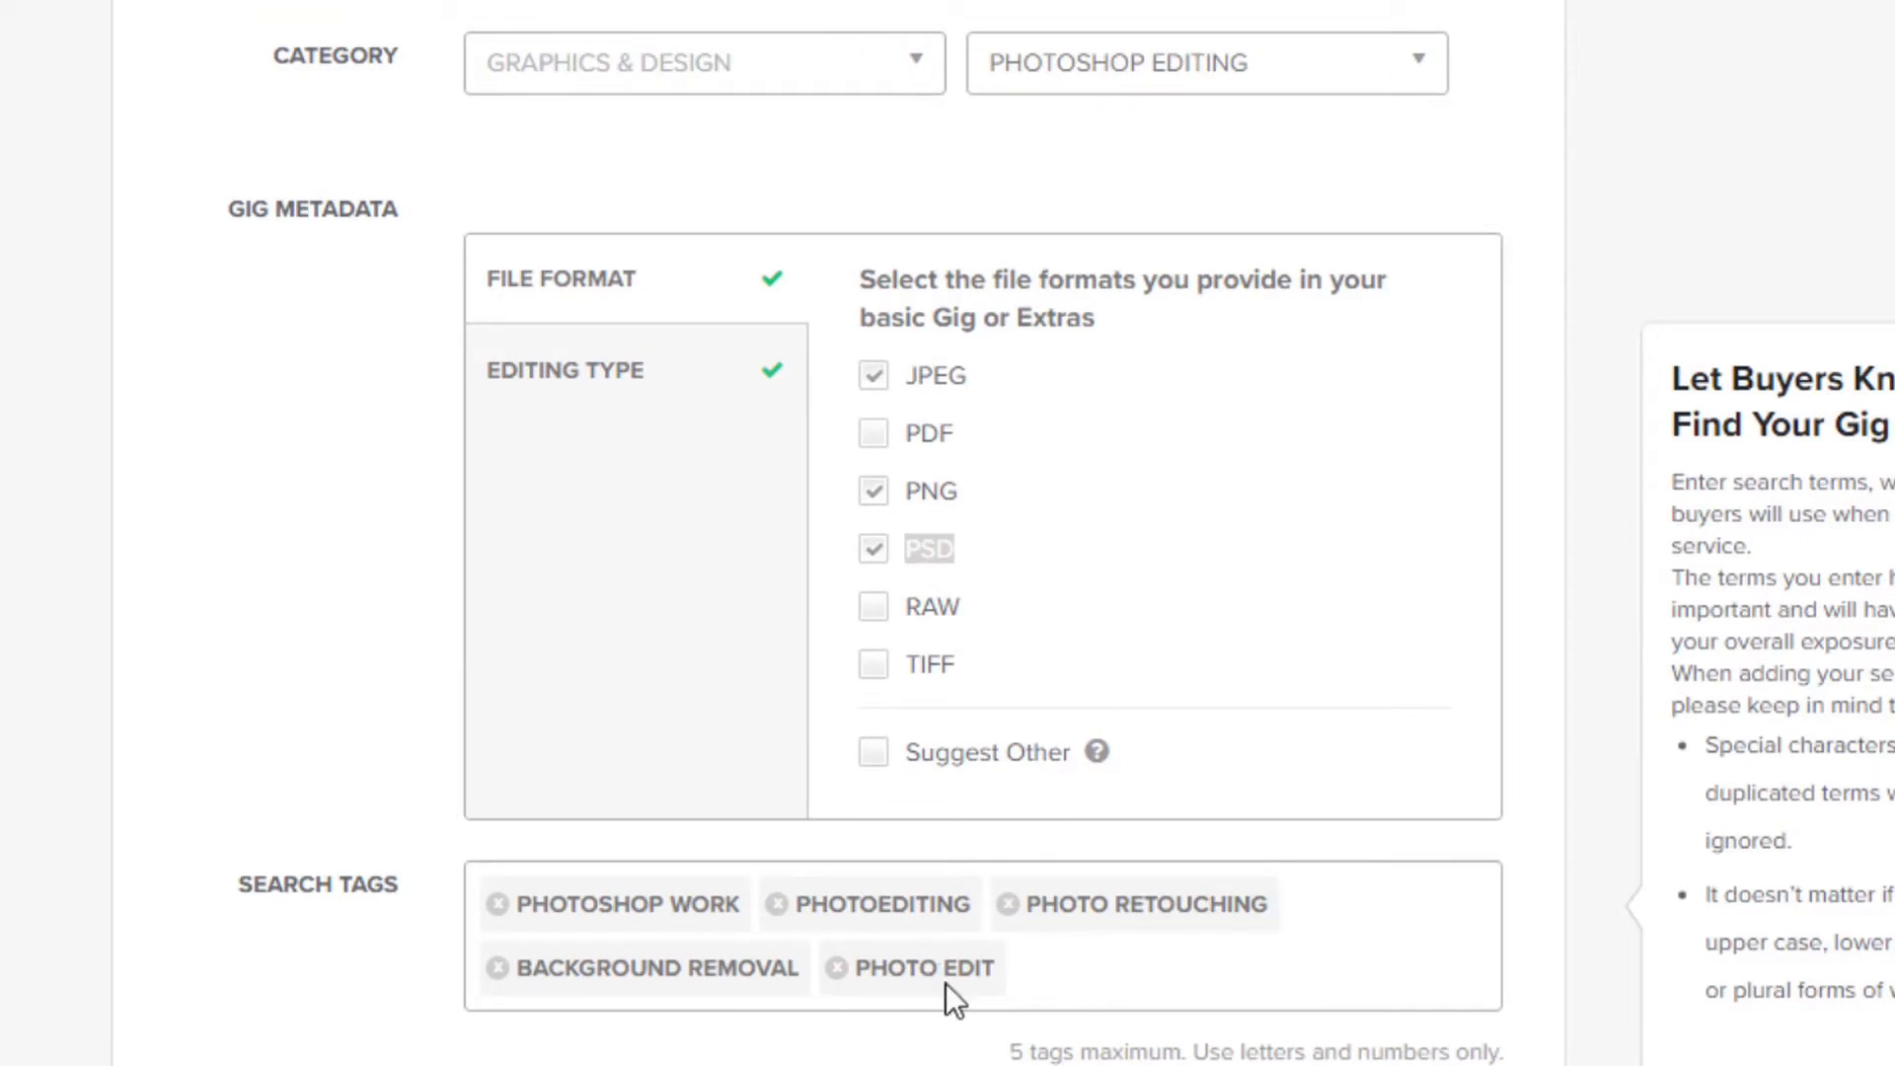
scroll(1075, 919, "down", 4)
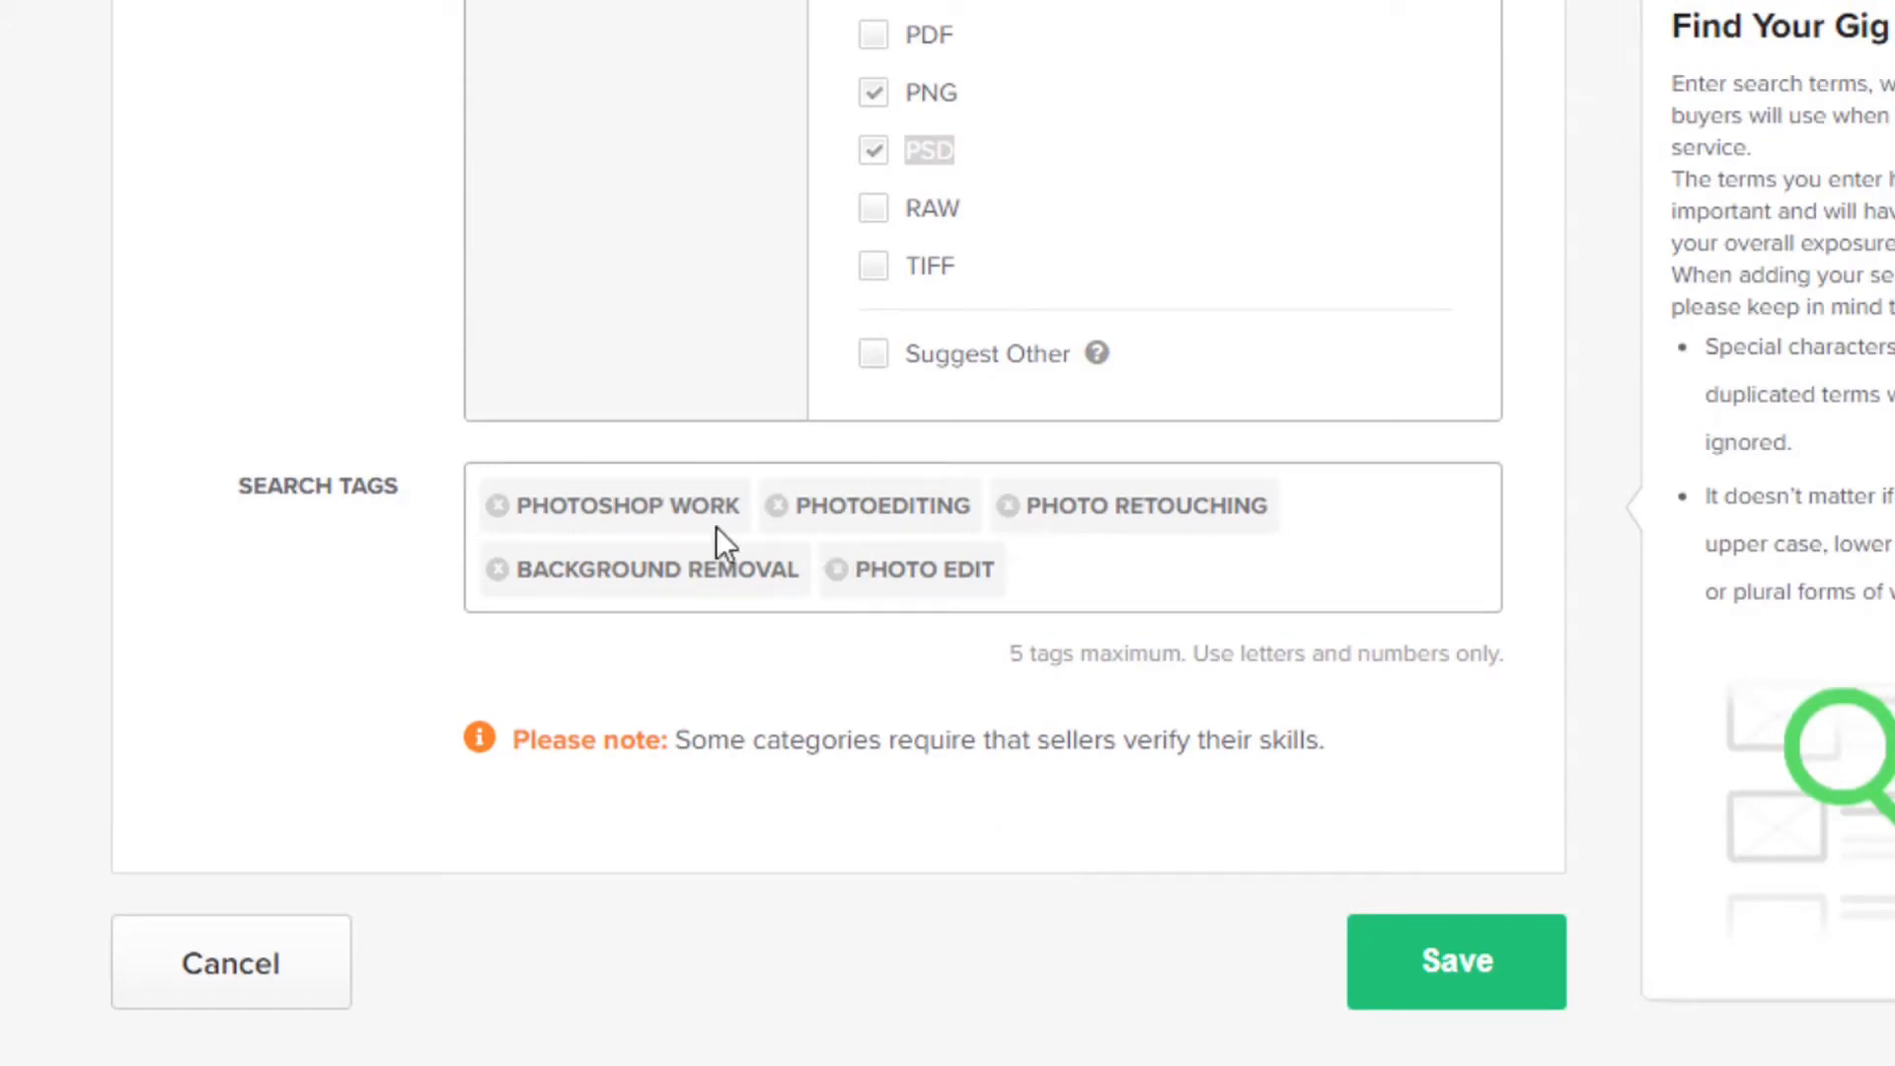
- Save the existing gig's overview and go to its pricing section
left_click(1439, 955)
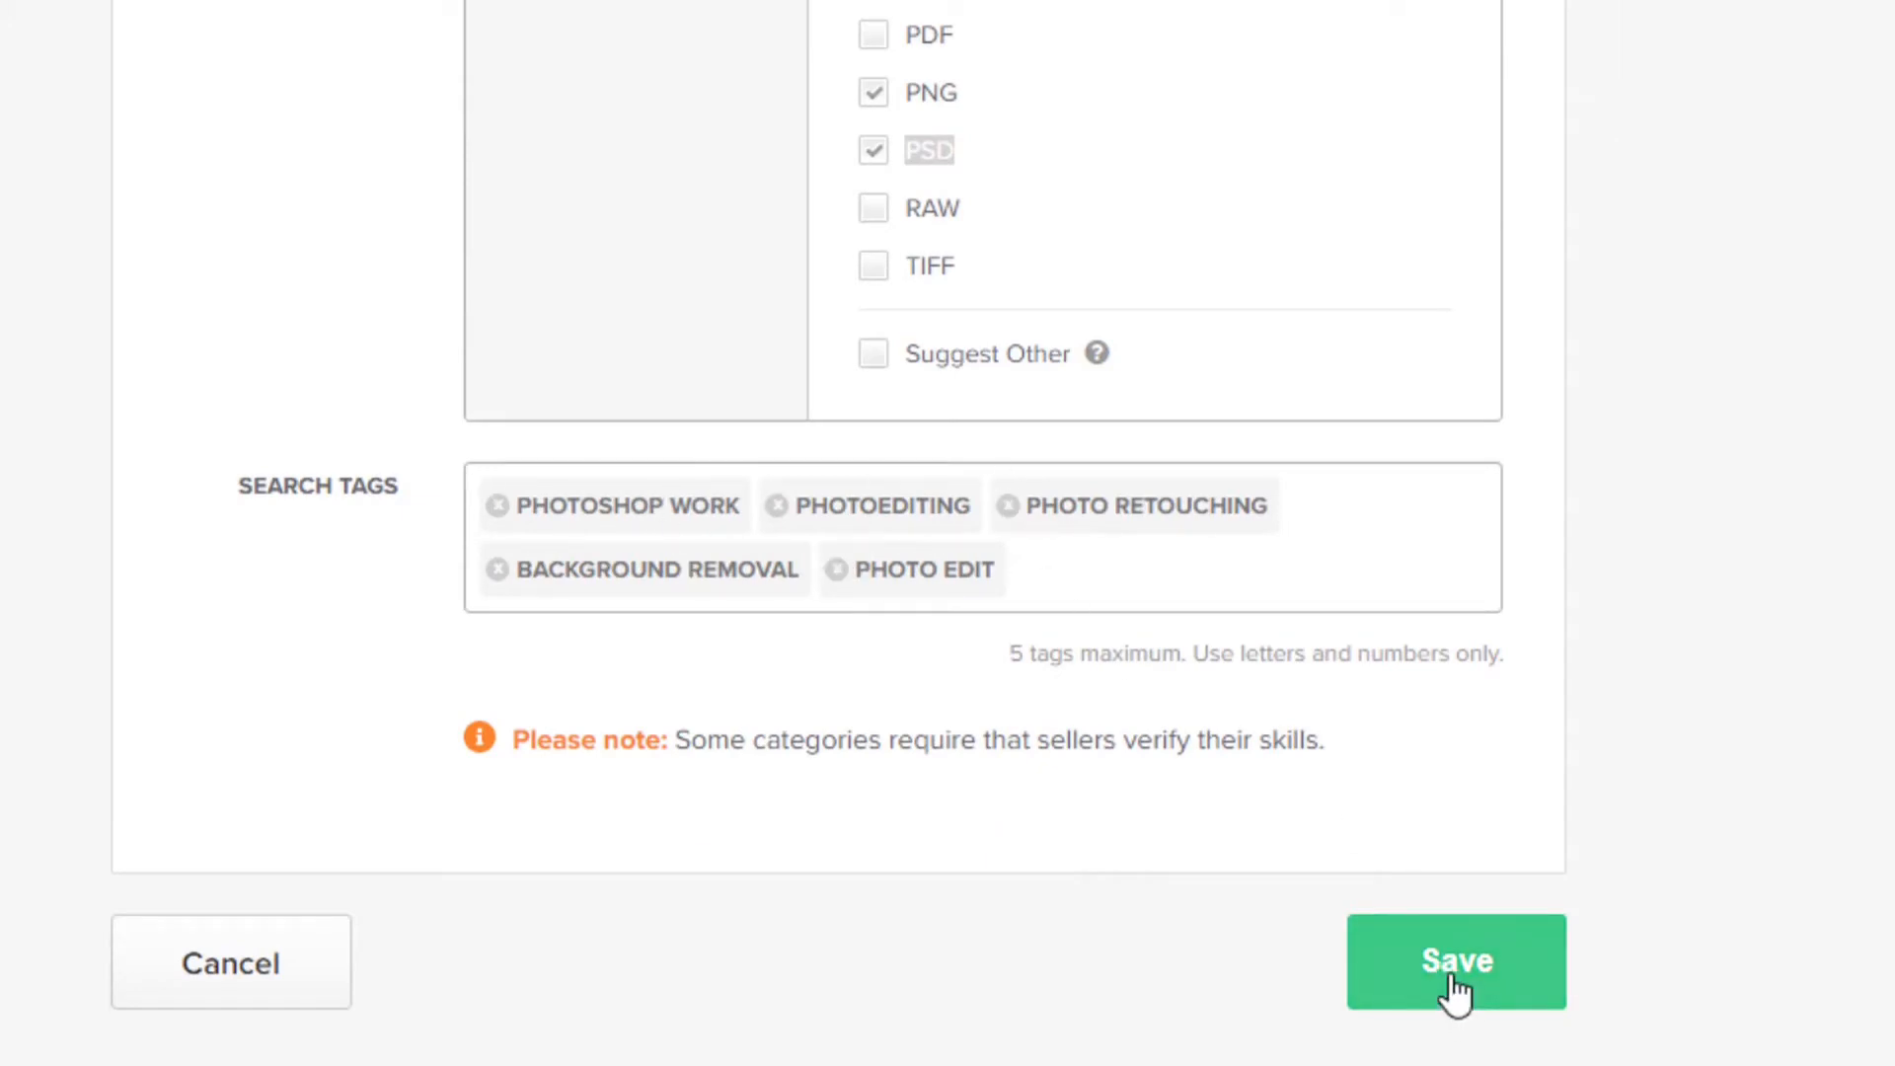
left_click(1454, 977)
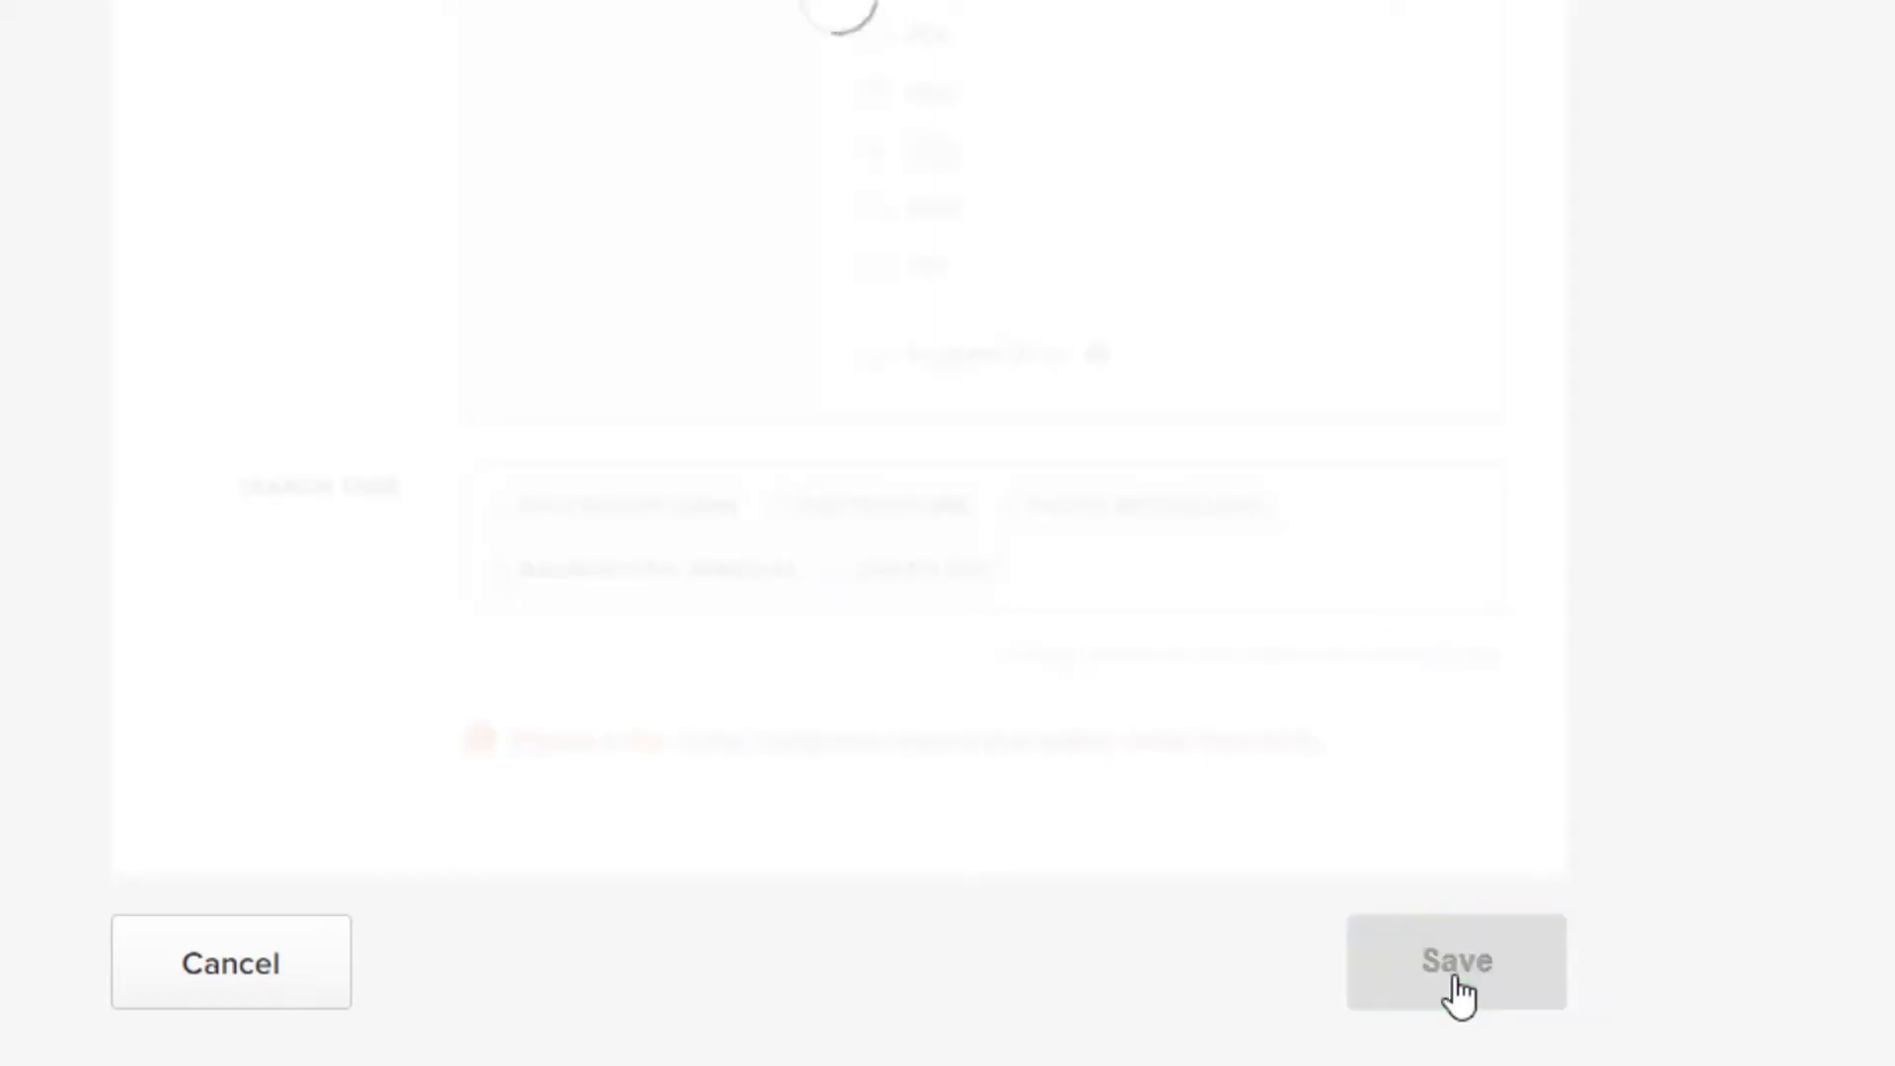
scroll(859, 341, "up", 3)
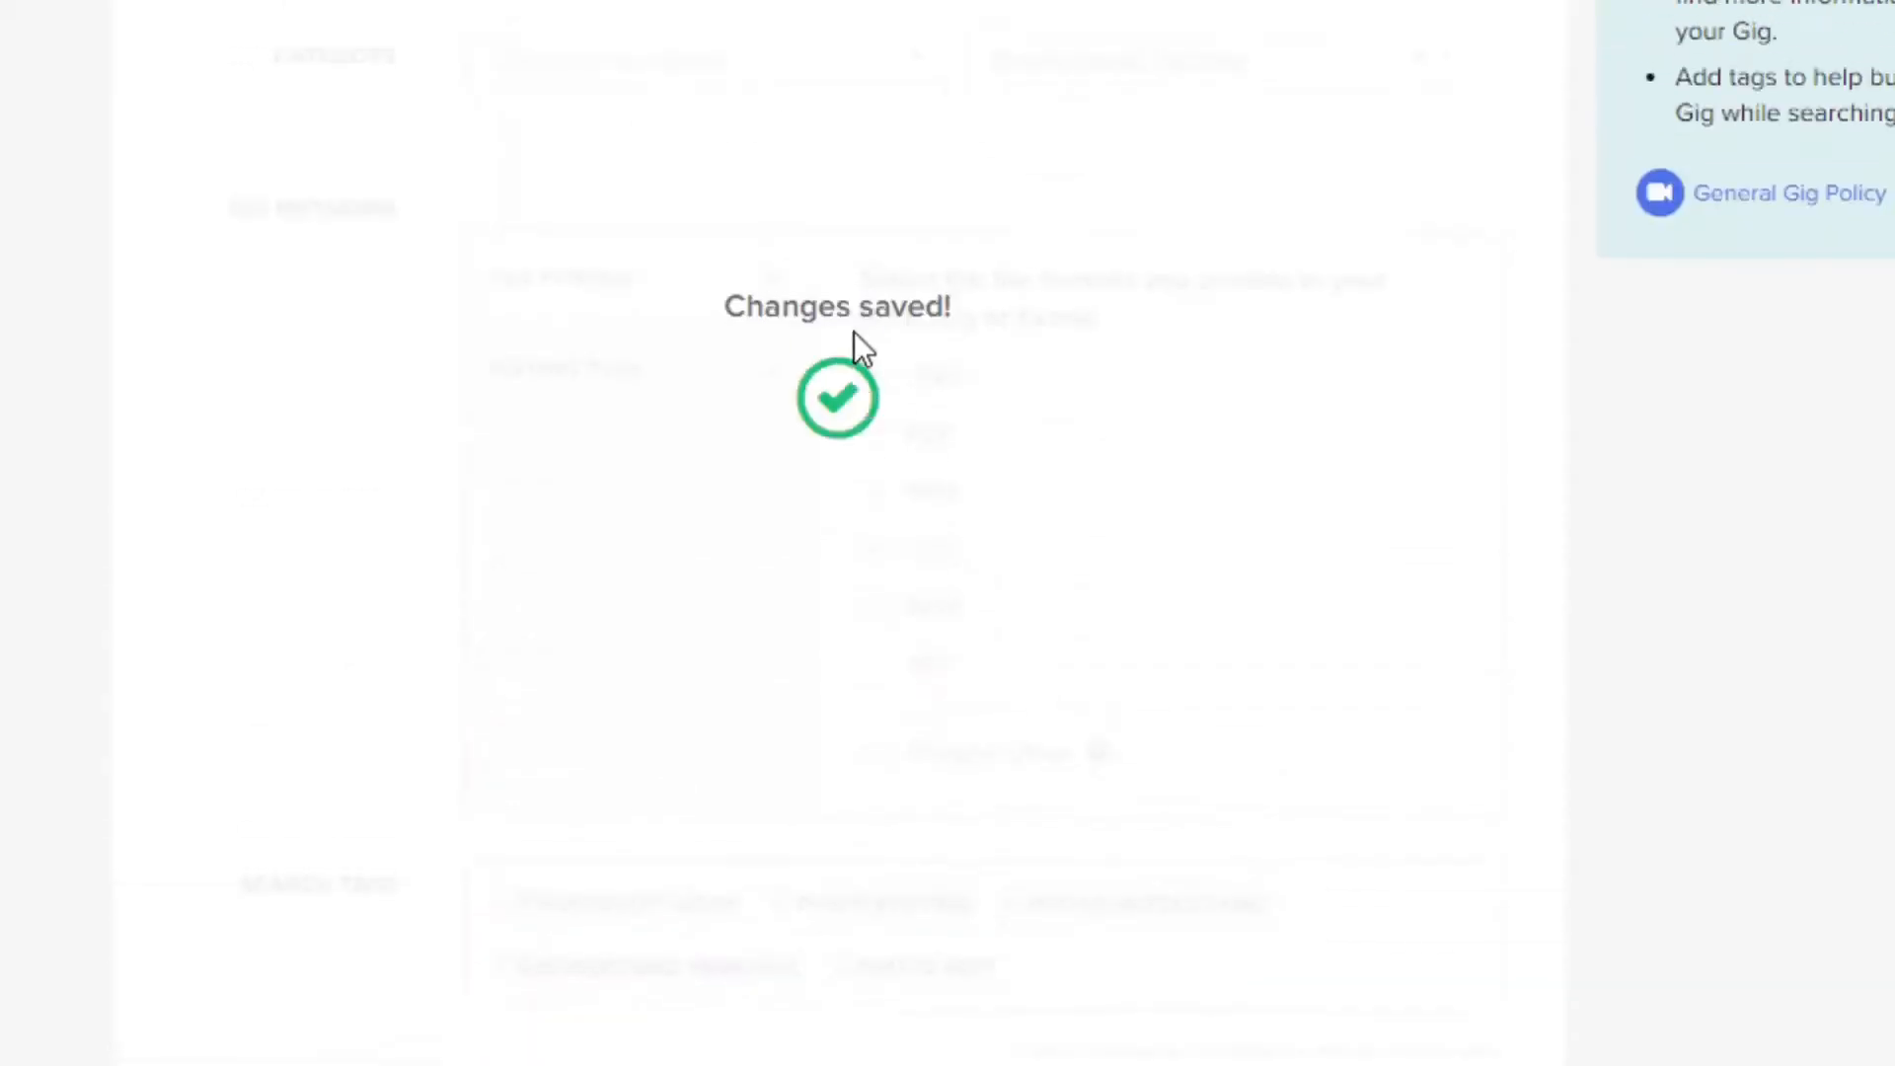
scroll(1188, 365, "up", 7)
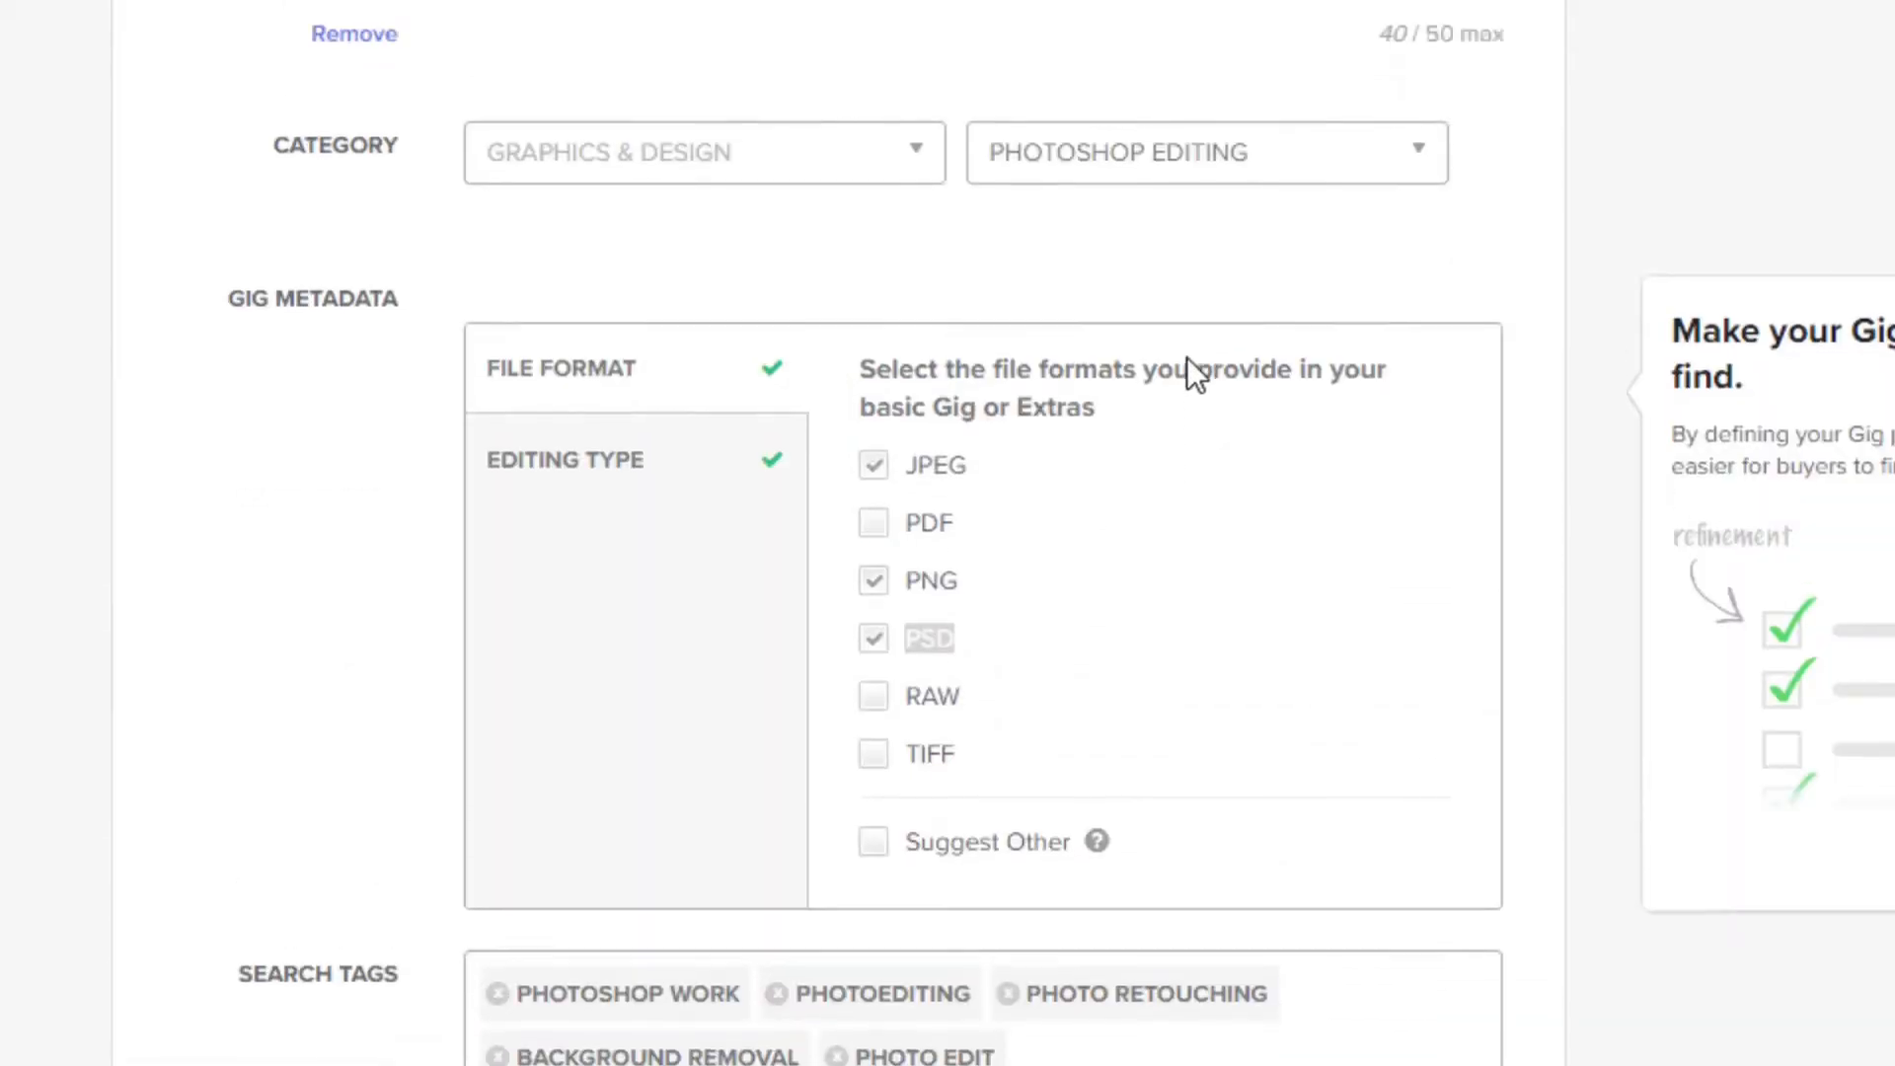
left_click(130, 225)
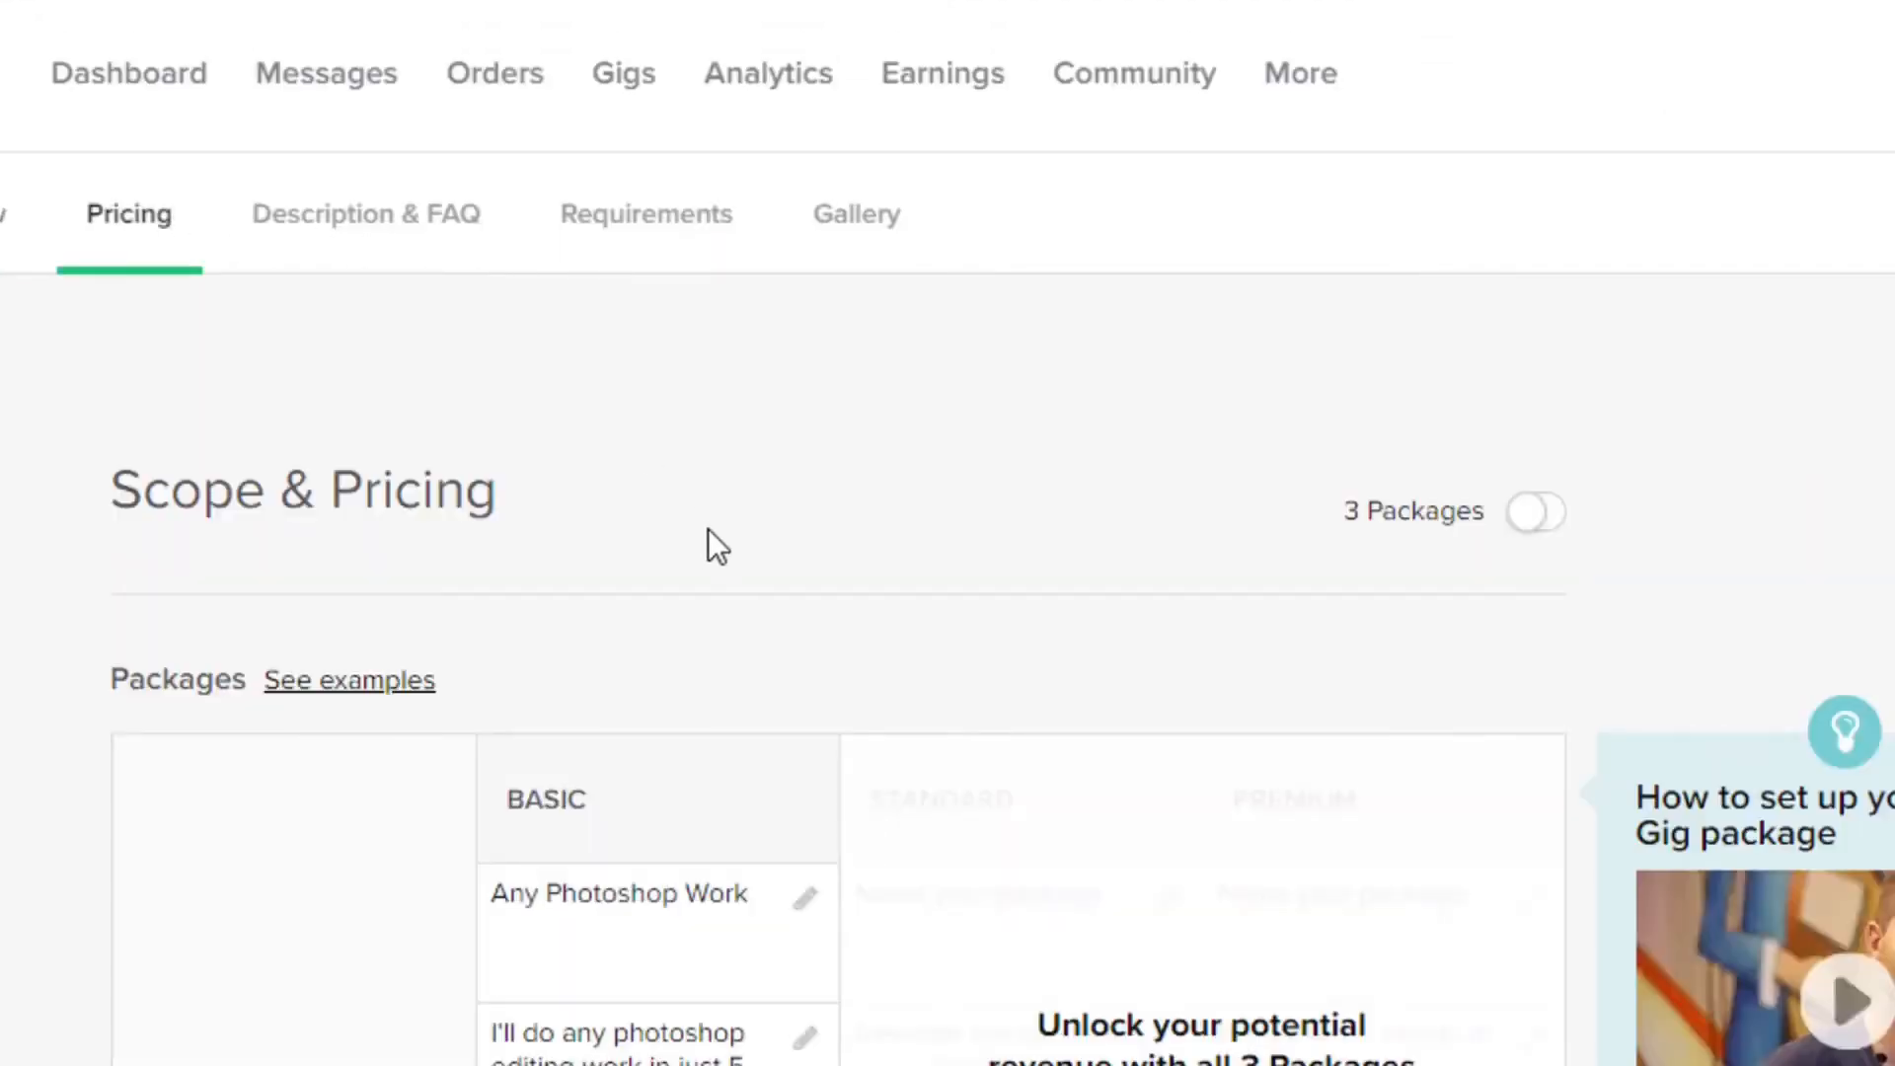
- Examine the Basic package's name, description, delivery time, revisions and number of images
scroll(711, 538, "down", 6)
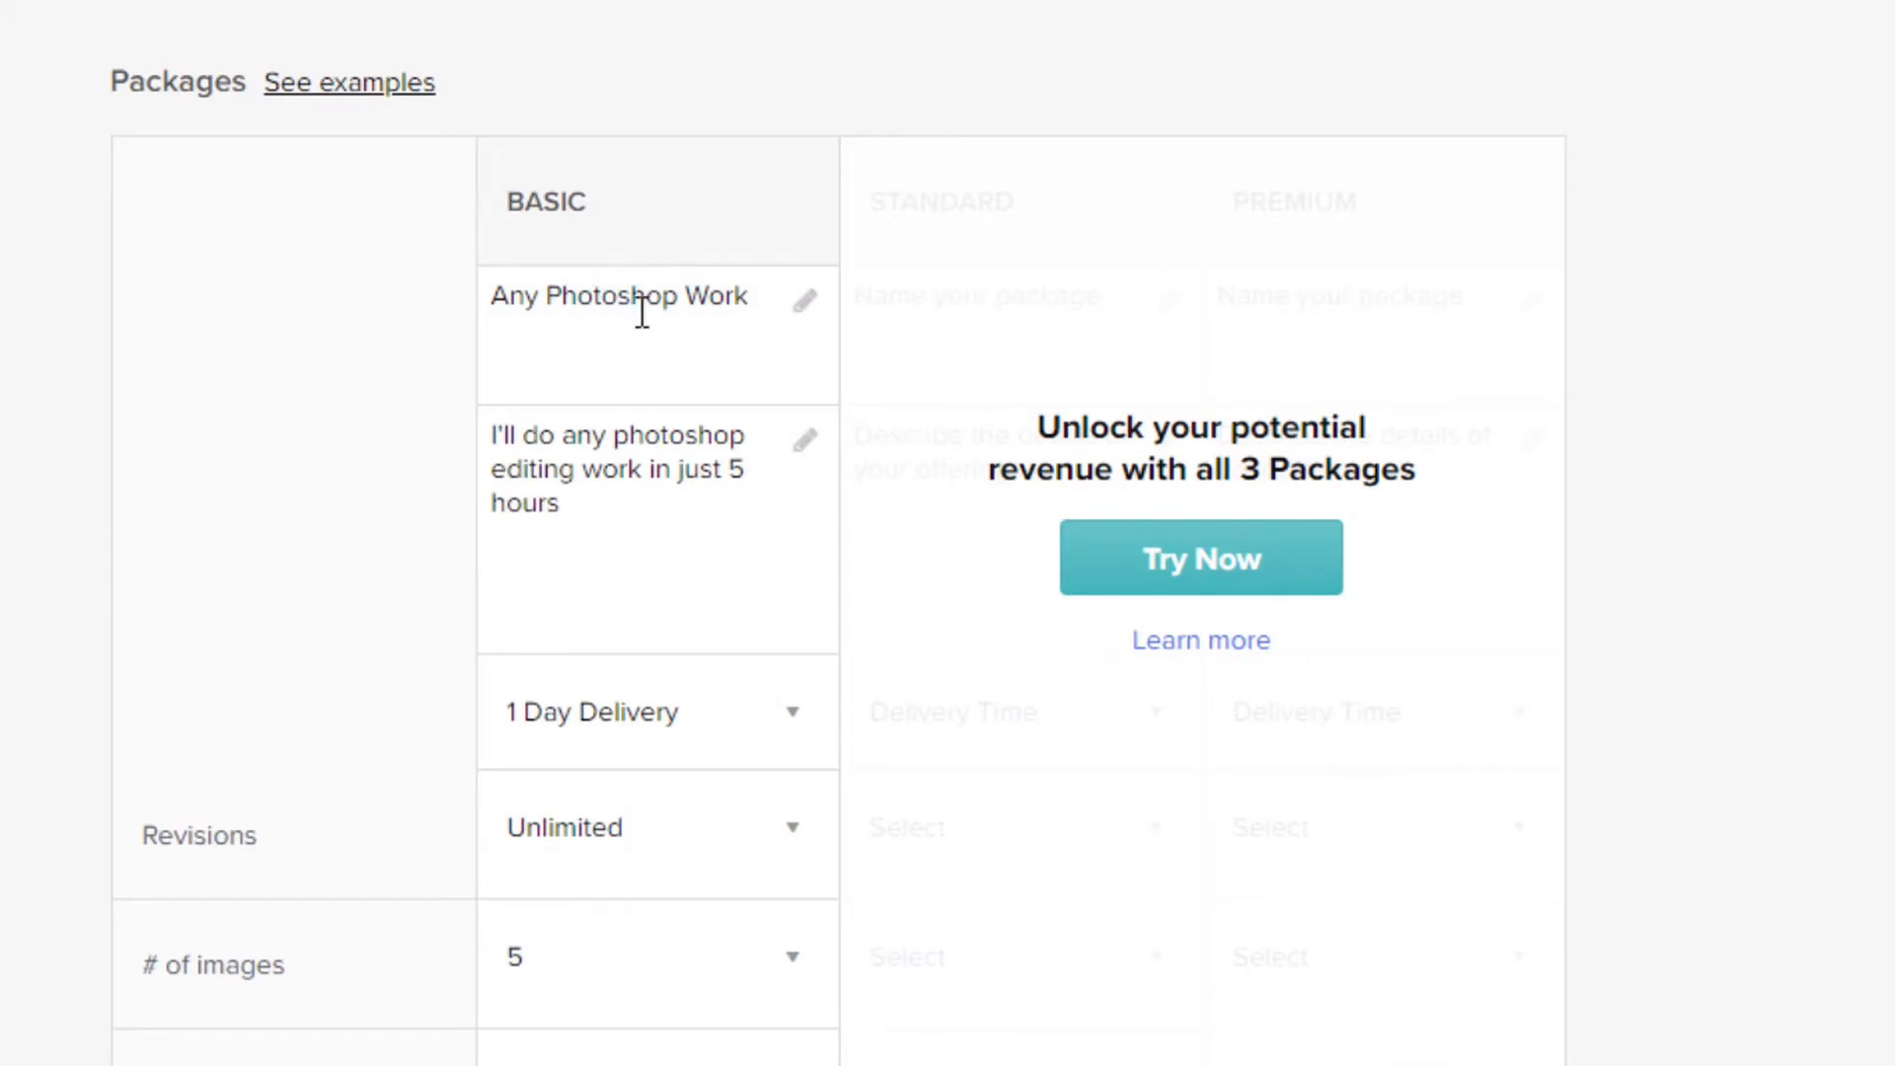
scroll(702, 628, "down", 1)
scroll(700, 513, "down", 1)
scroll(707, 572, "up", 2)
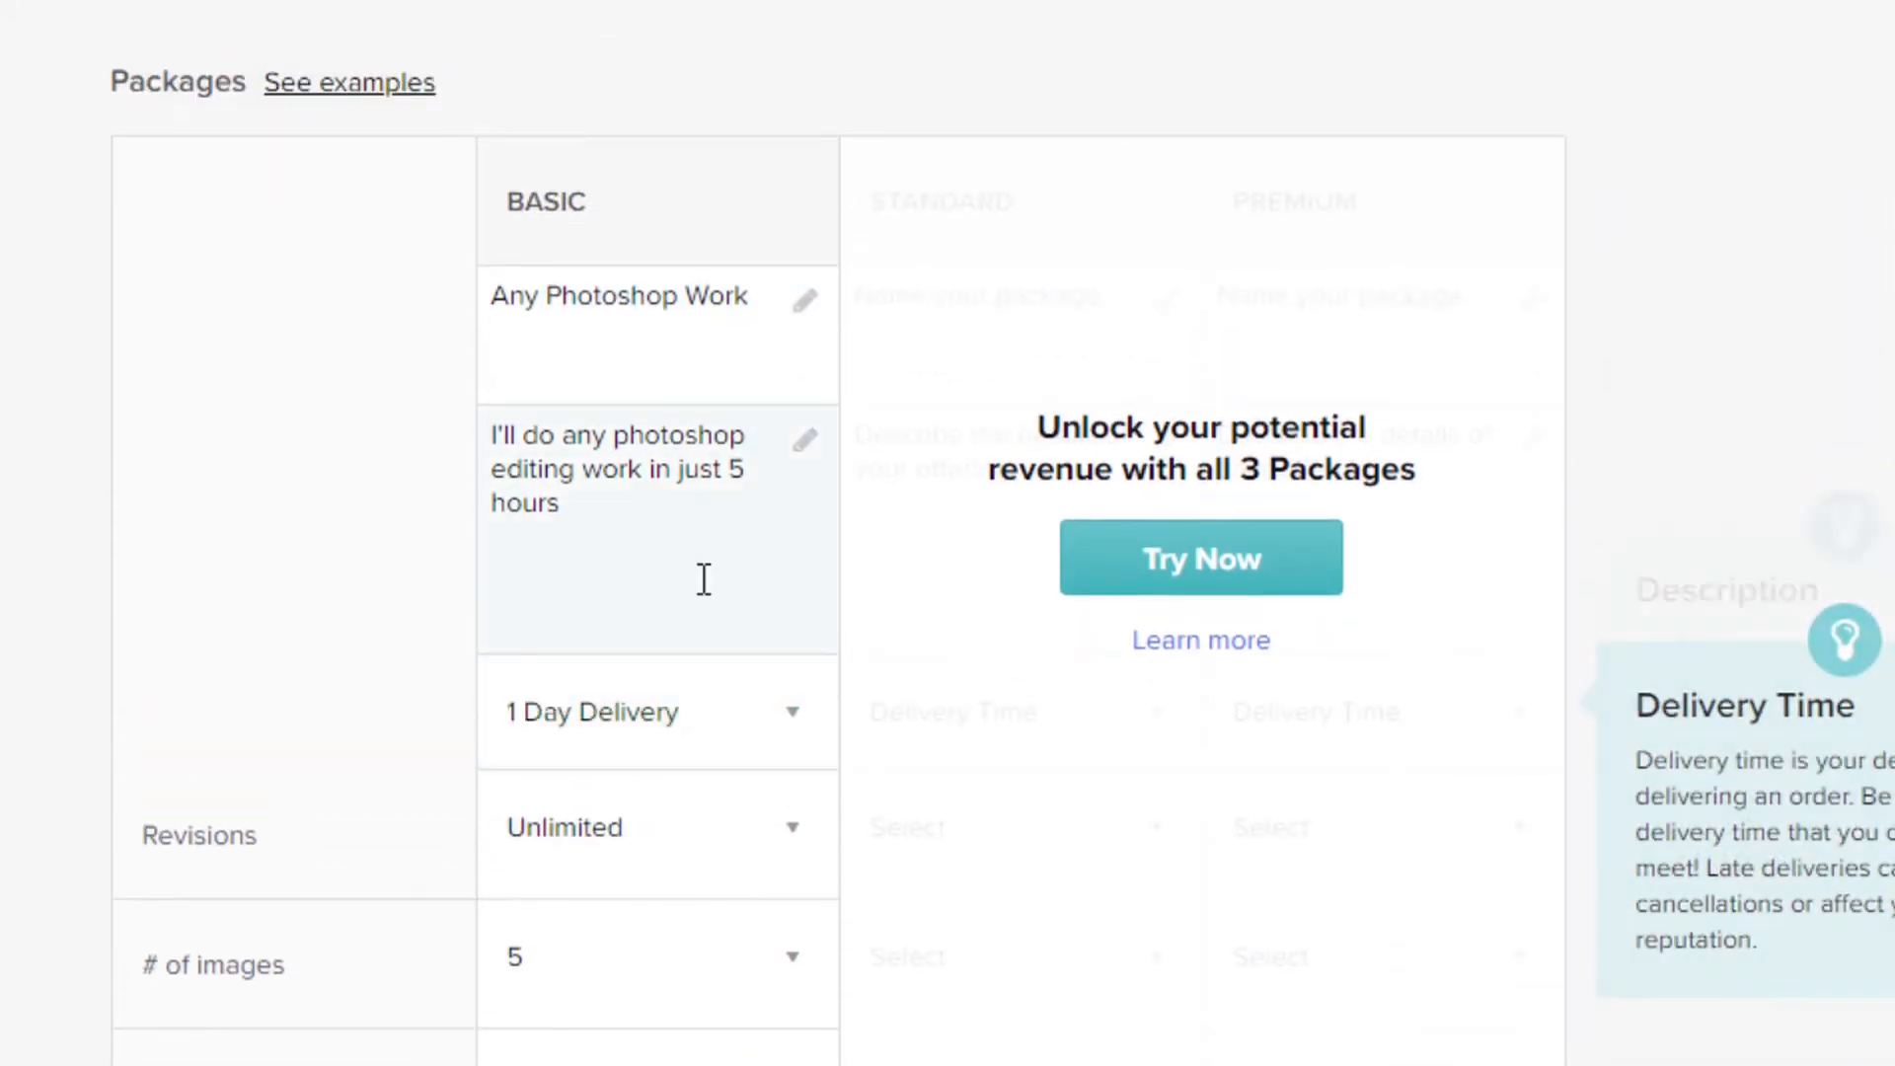
scroll(704, 578, "up", 2)
left_click(630, 511)
double_click(630, 509)
left_click(667, 553)
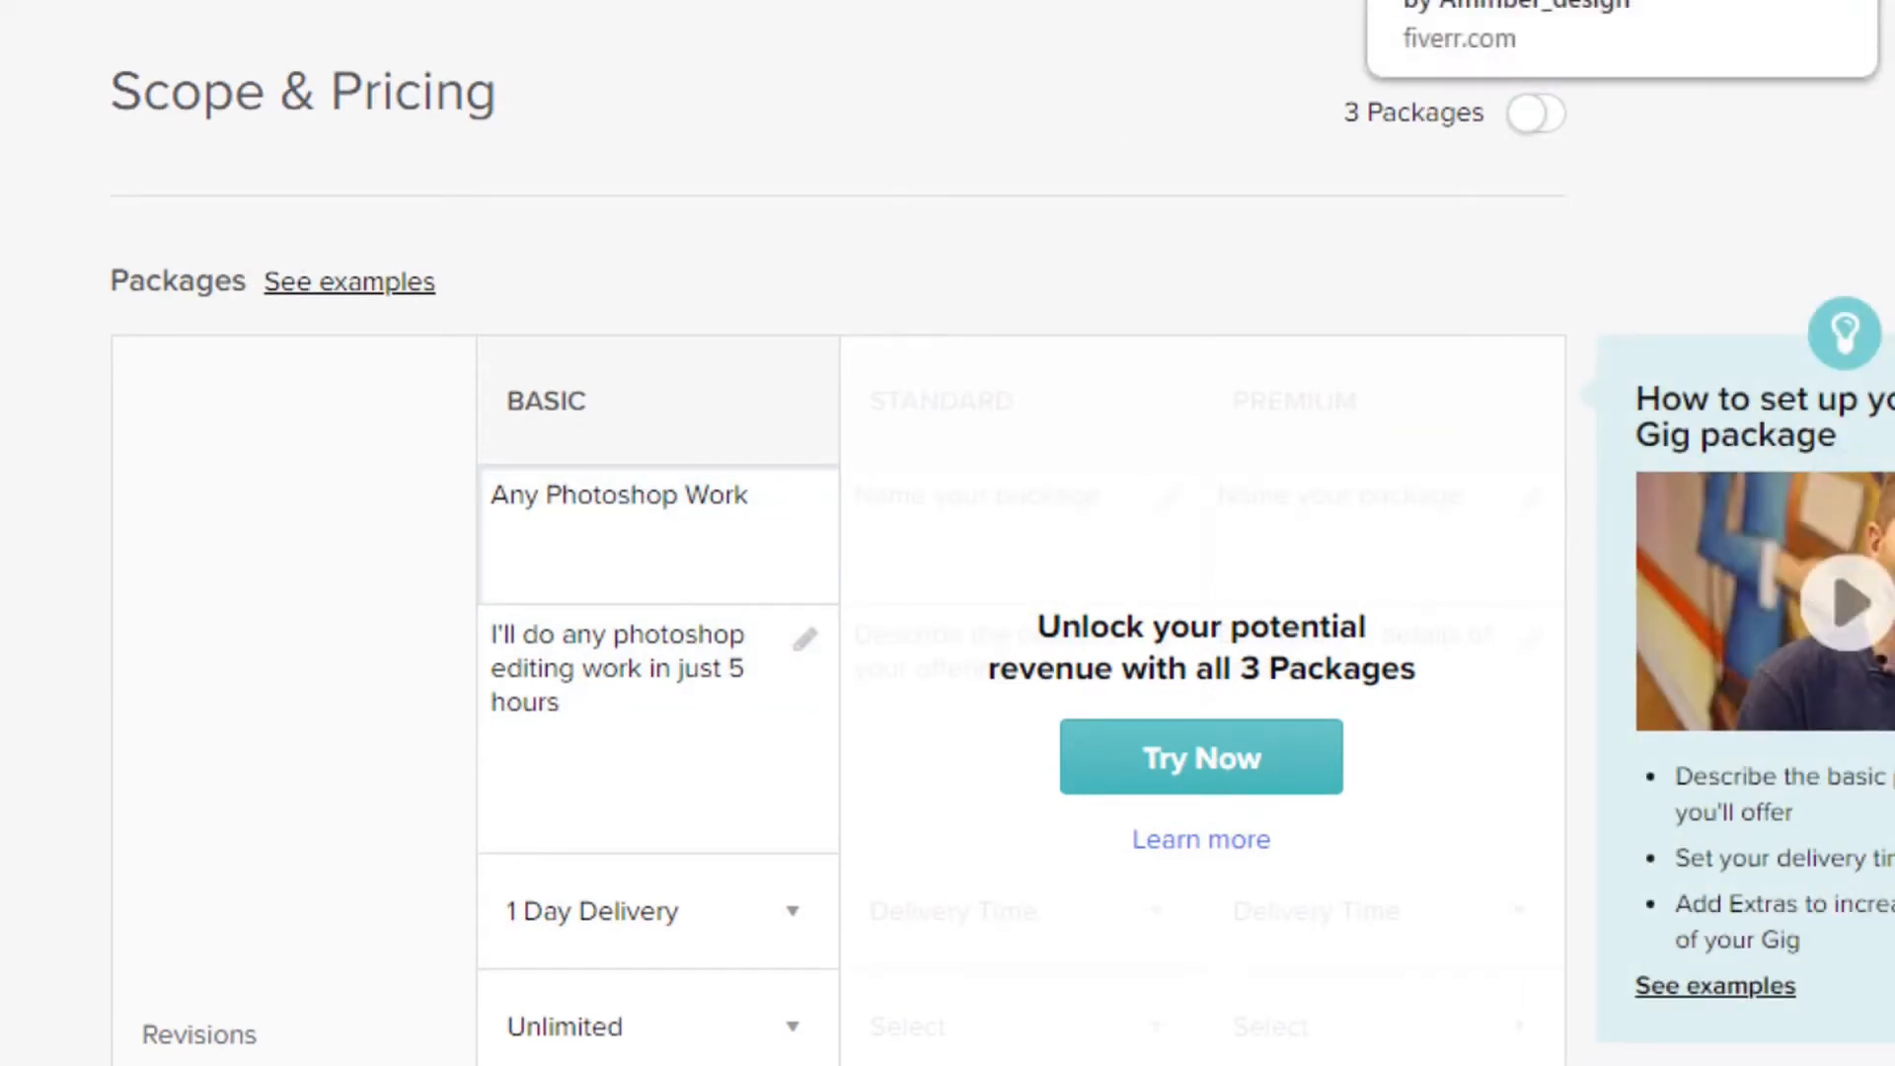
- View the Basic package on the gig "I will do any photoshop job within 6 hrs" and read its description
left_click(1262, 20)
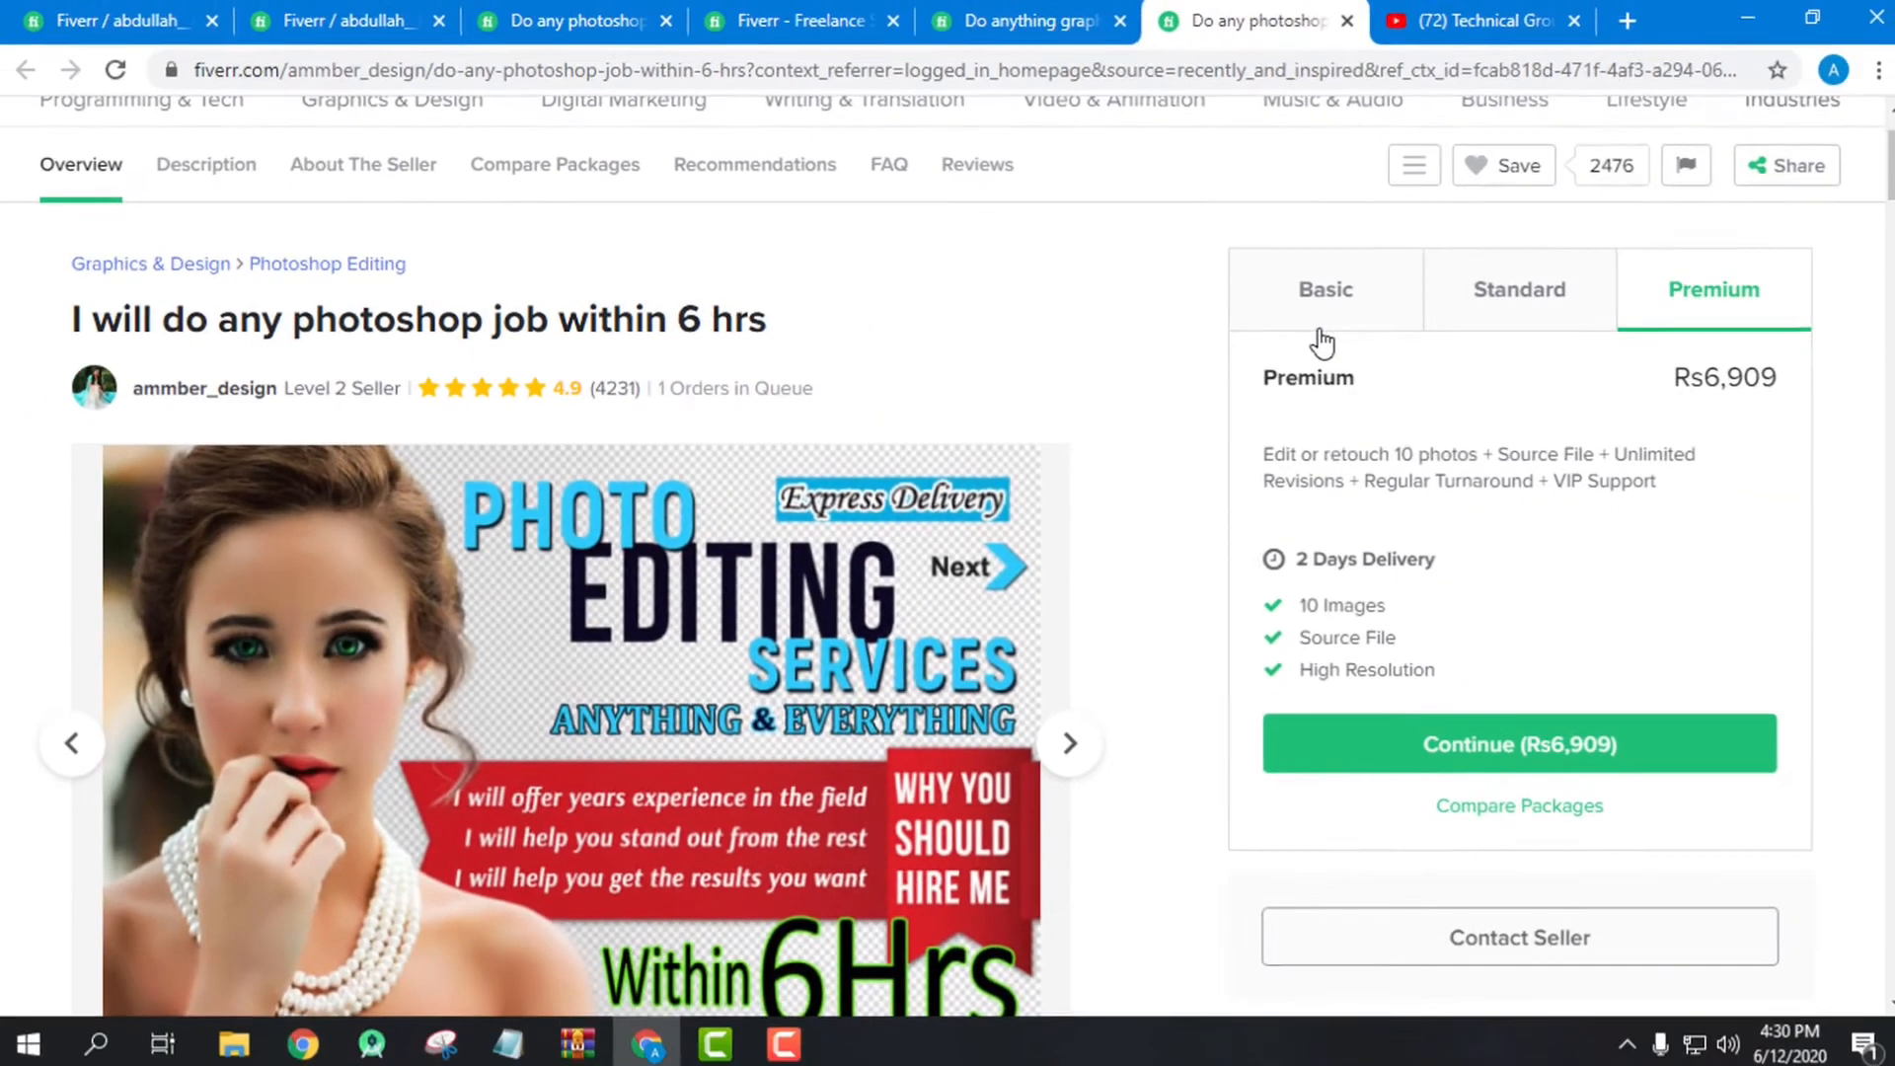
left_click(1320, 329)
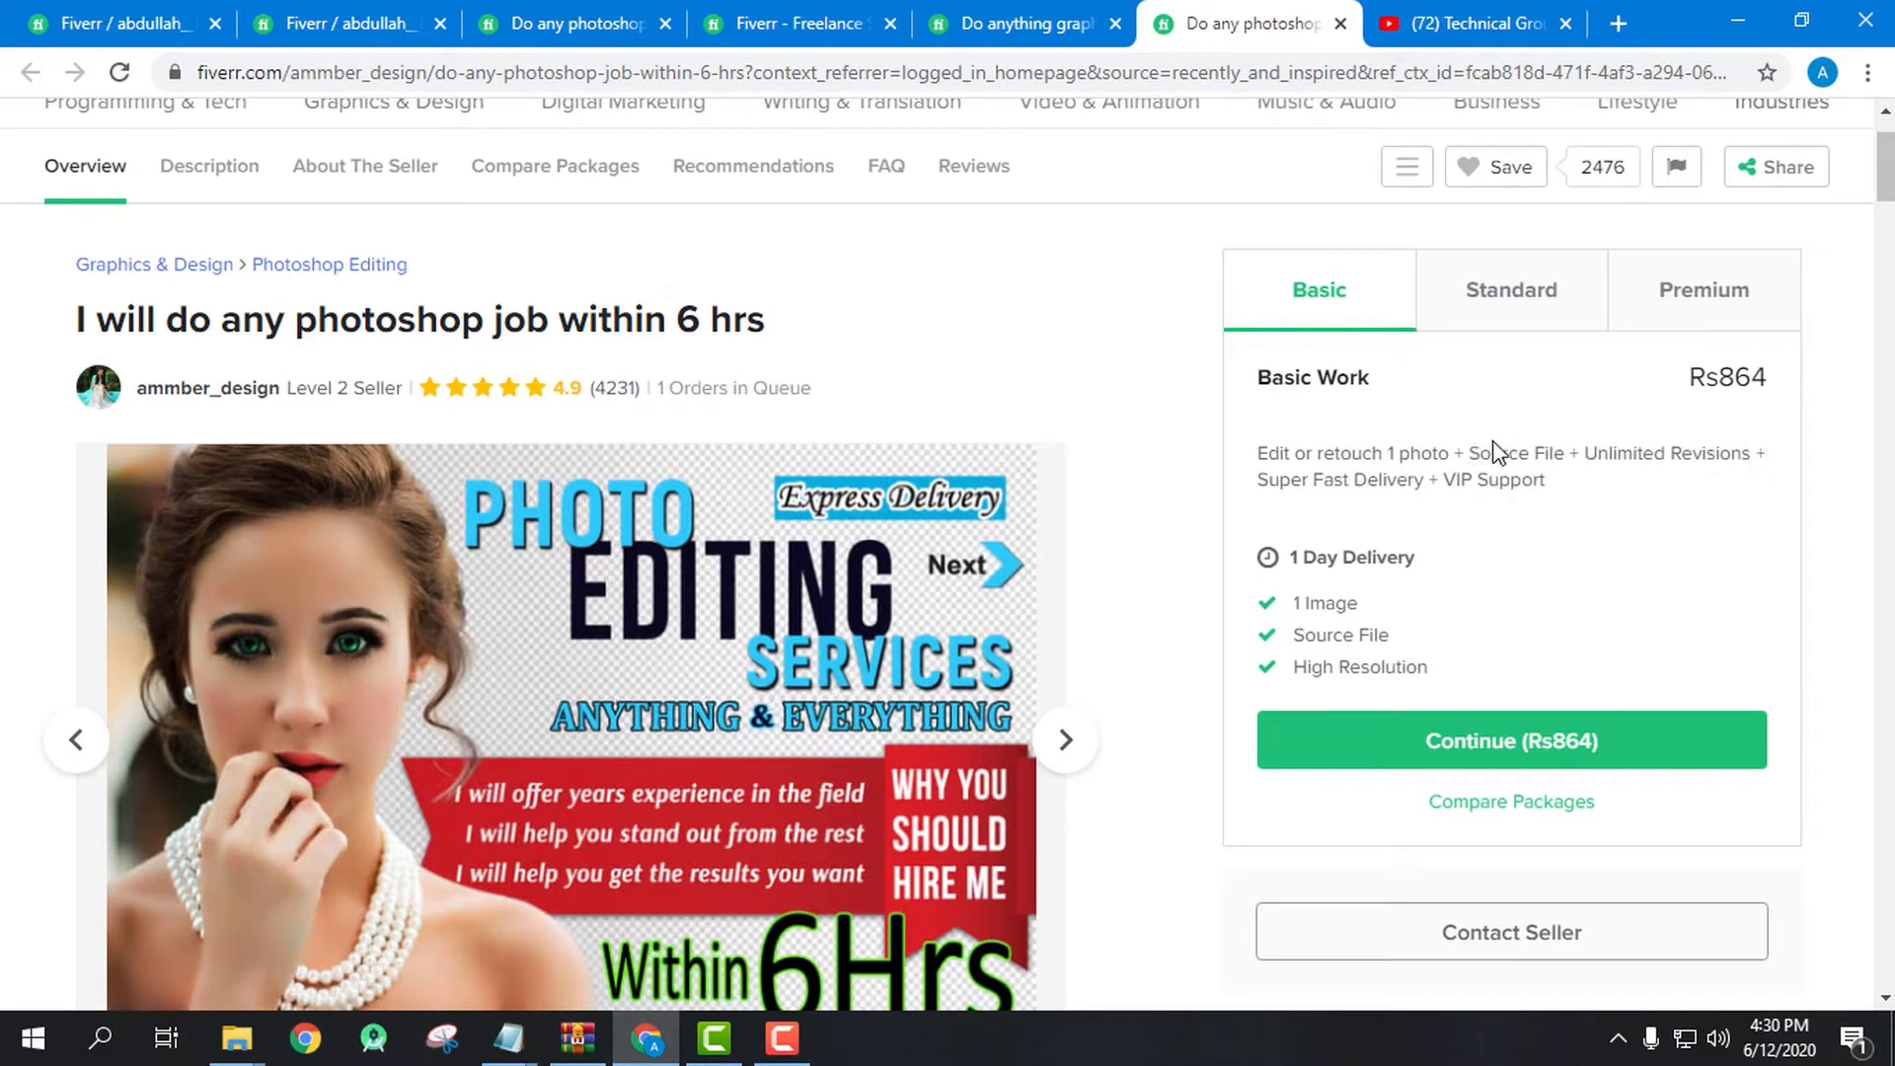
left_click_drag(1455, 460, 1267, 445)
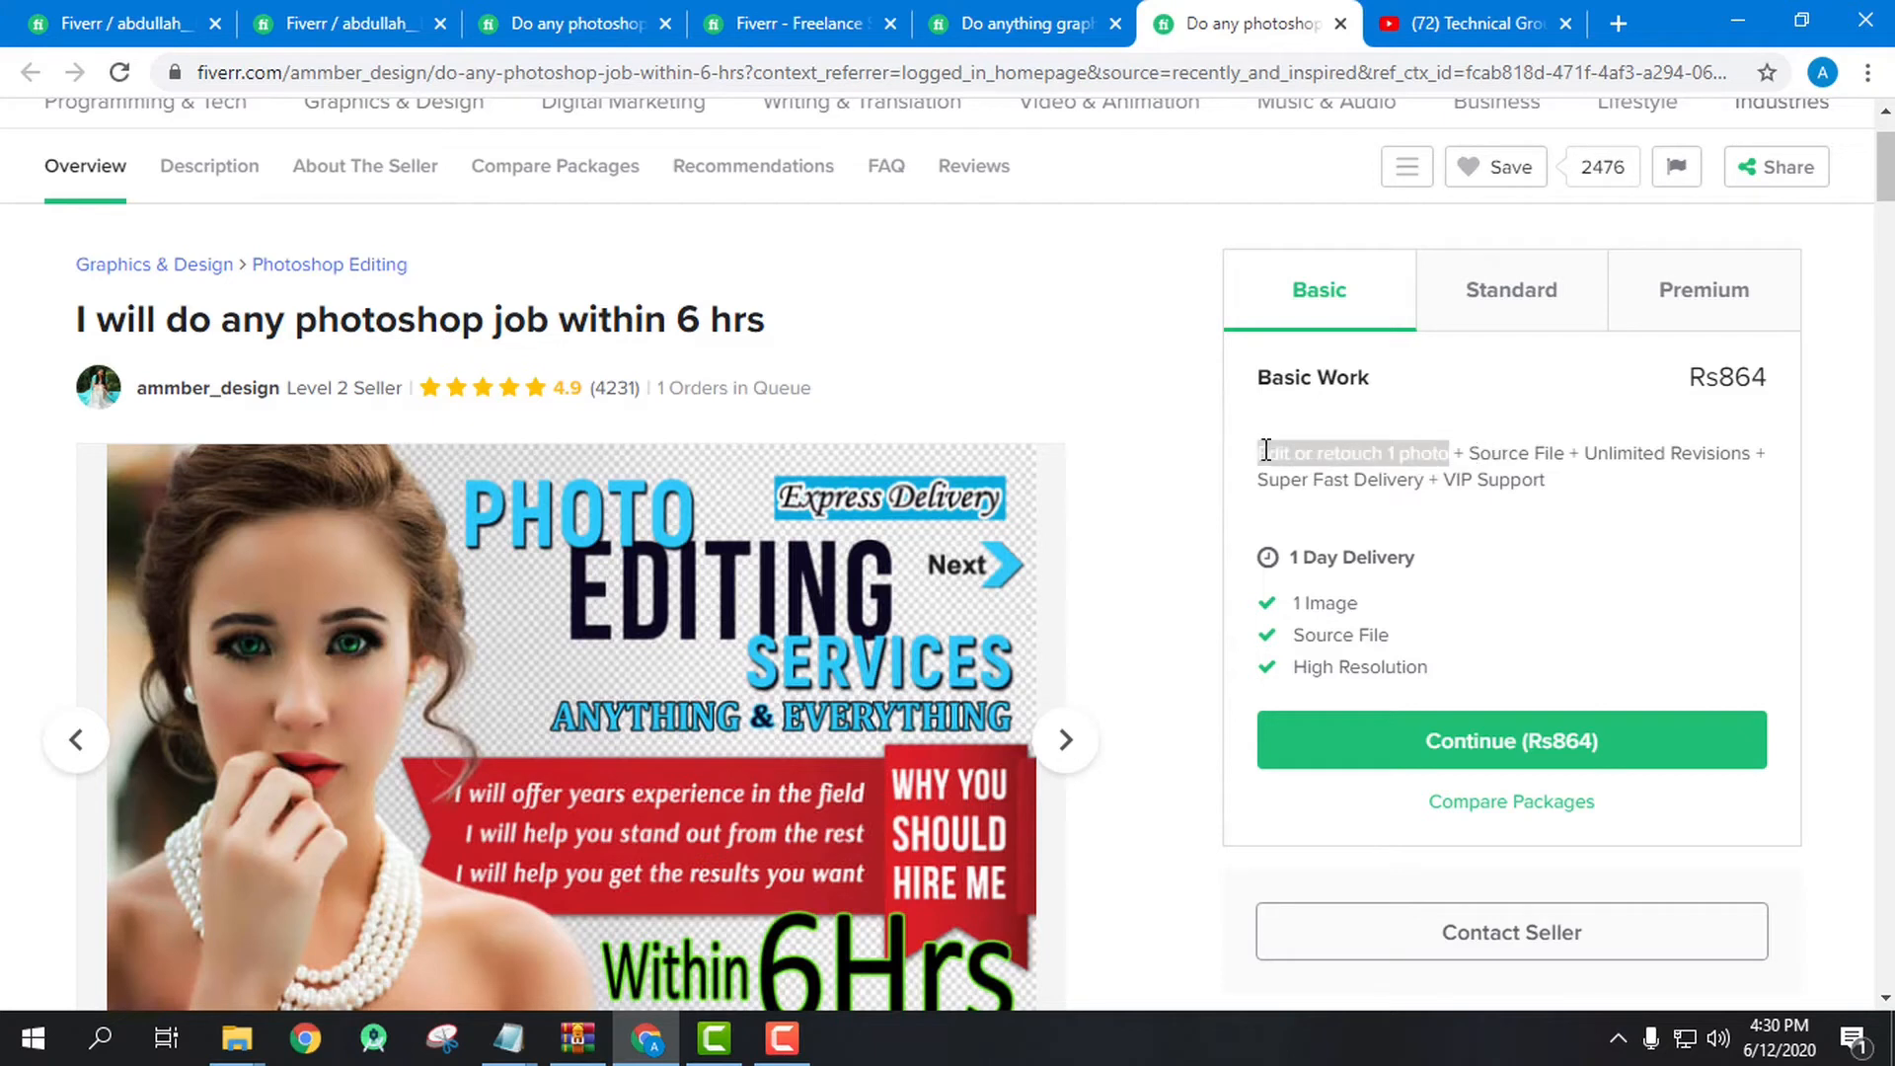
left_click(1440, 468)
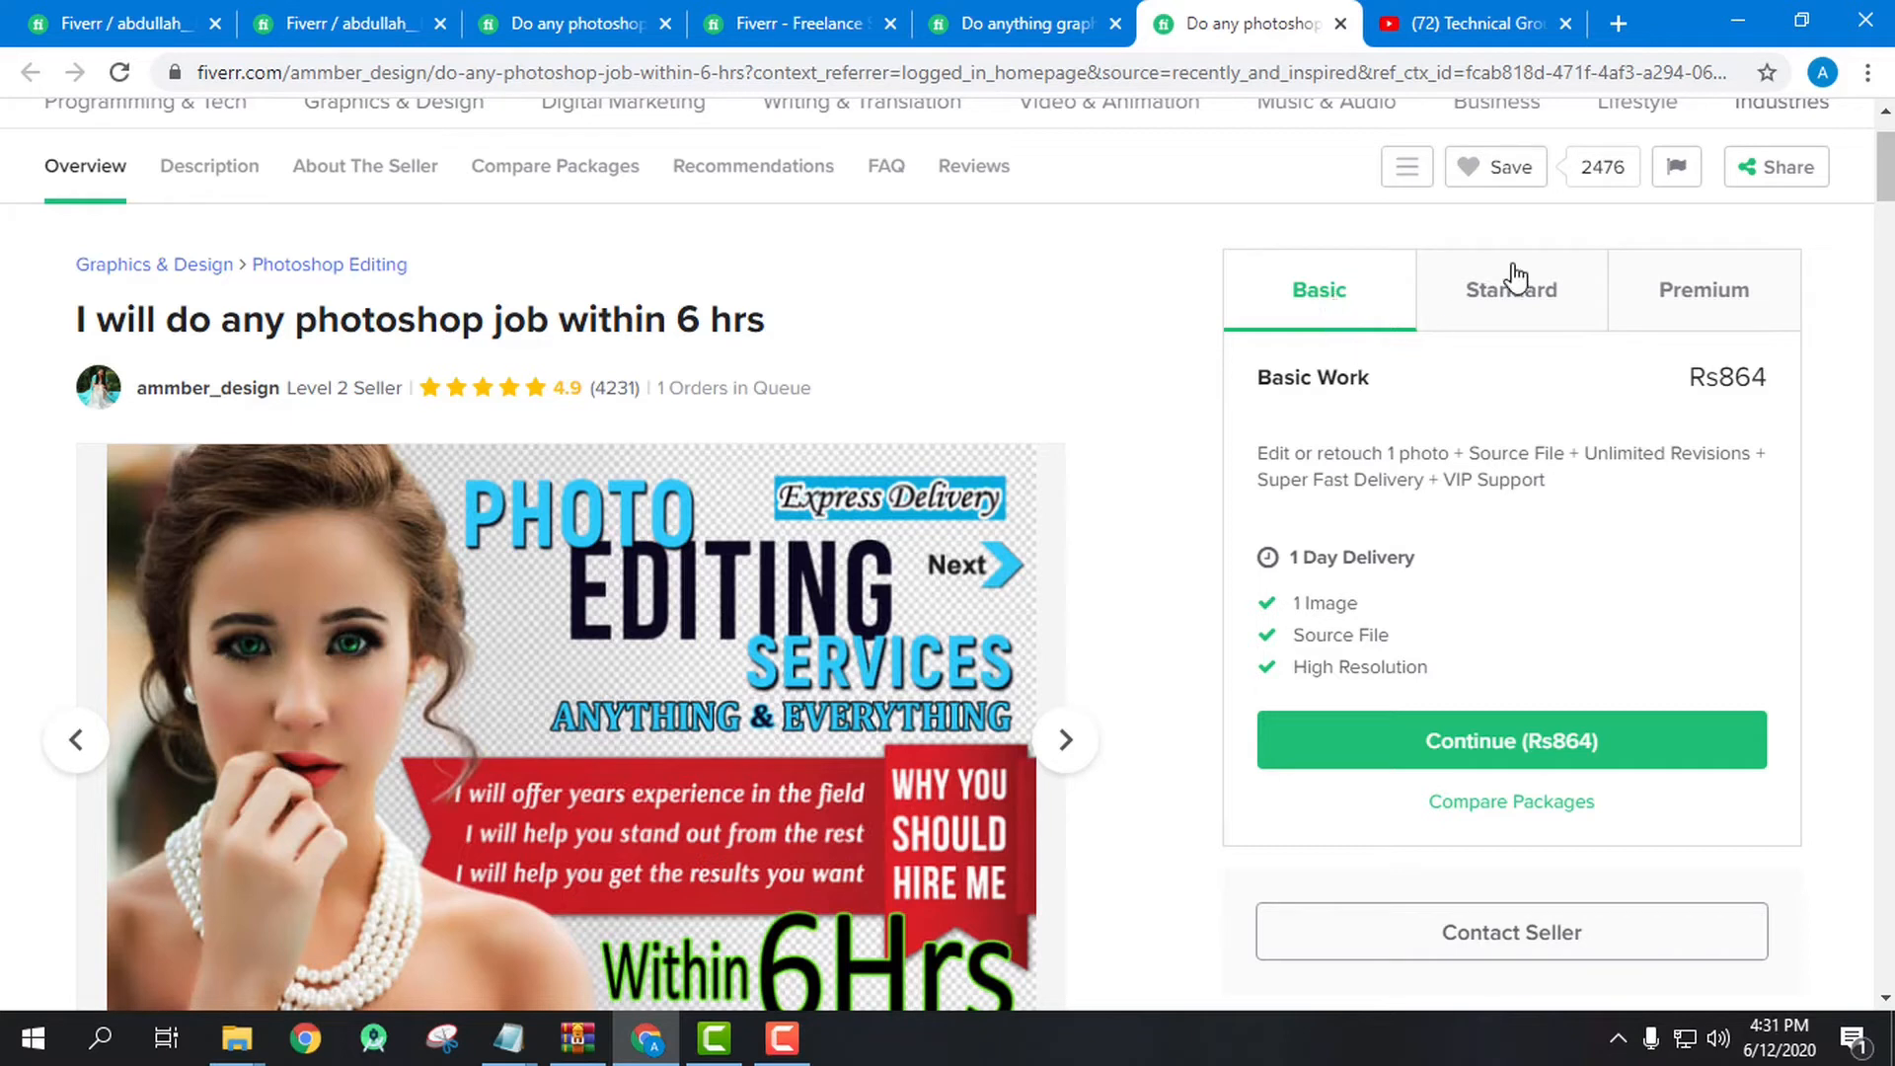
- View the Standard package of the "I will do any photoshop job within 6 hrs" gig and read its description
left_click(1521, 309)
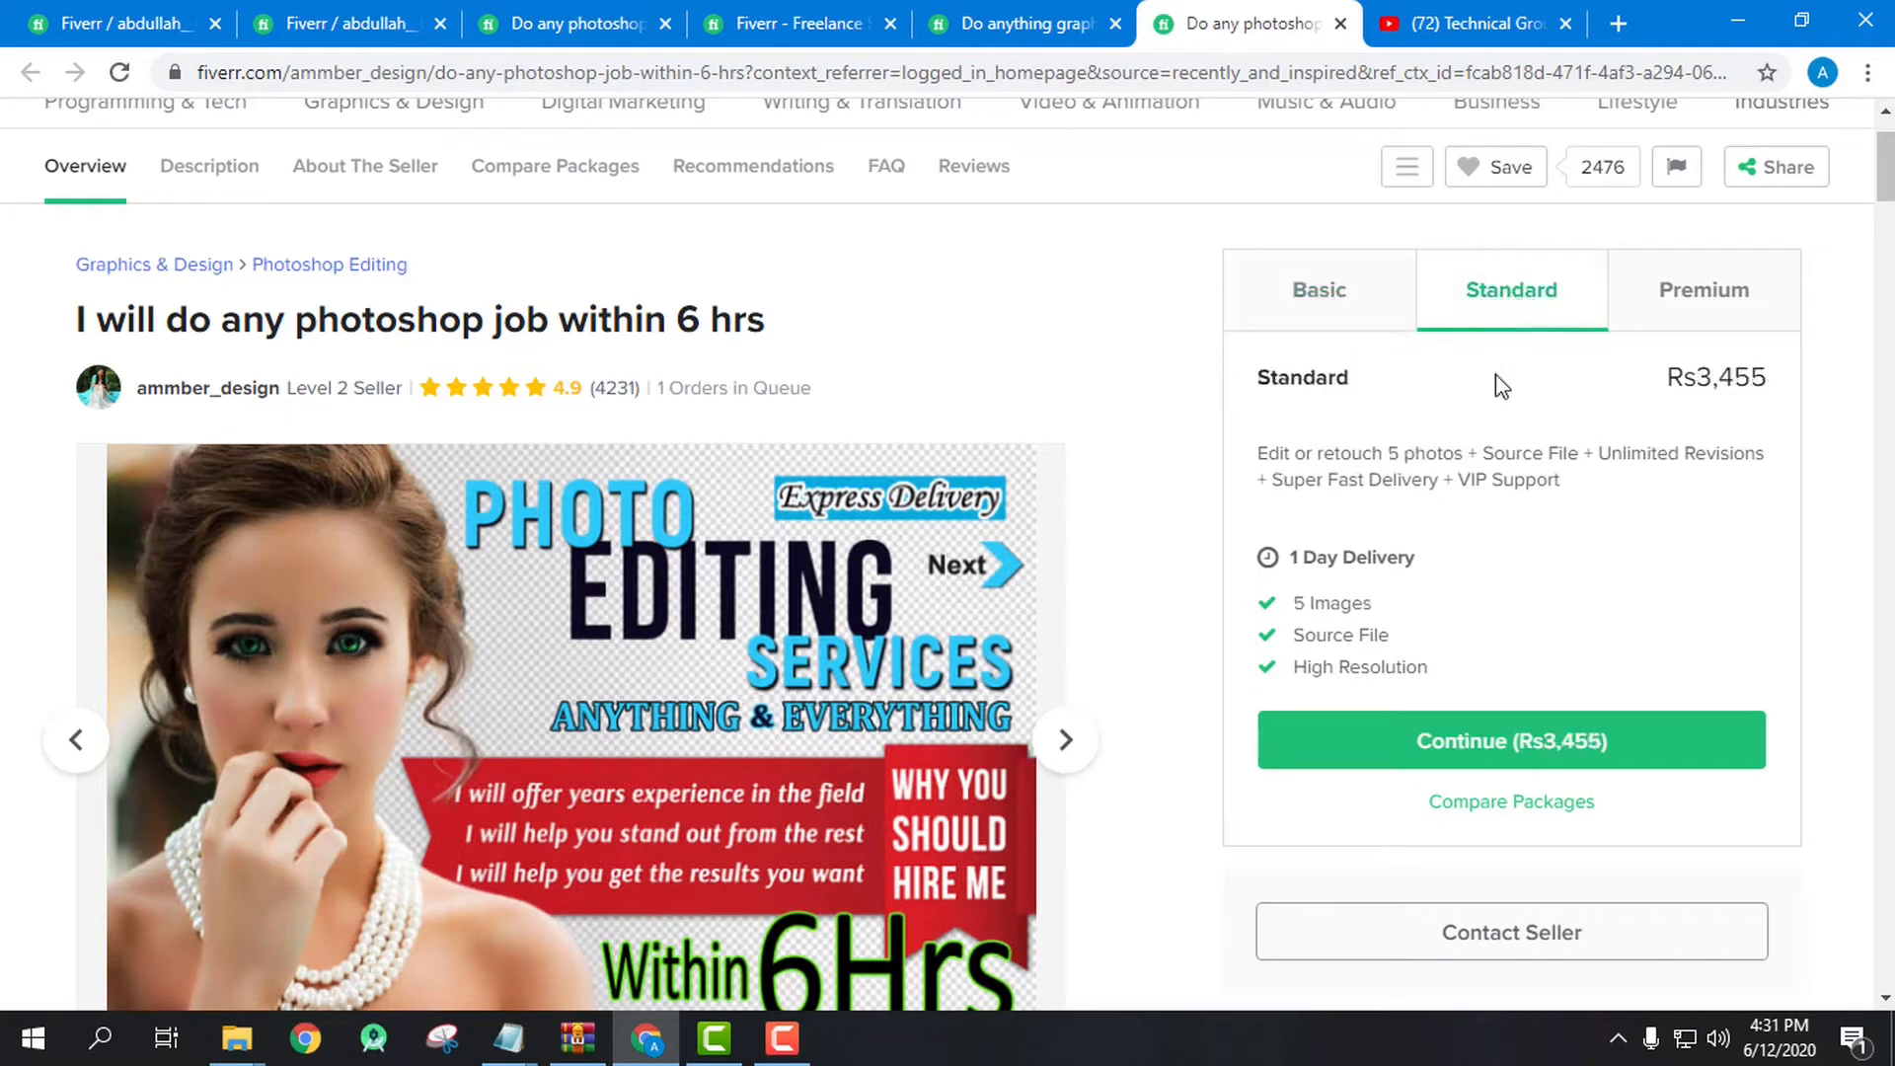
left_click_drag(1458, 450, 1257, 453)
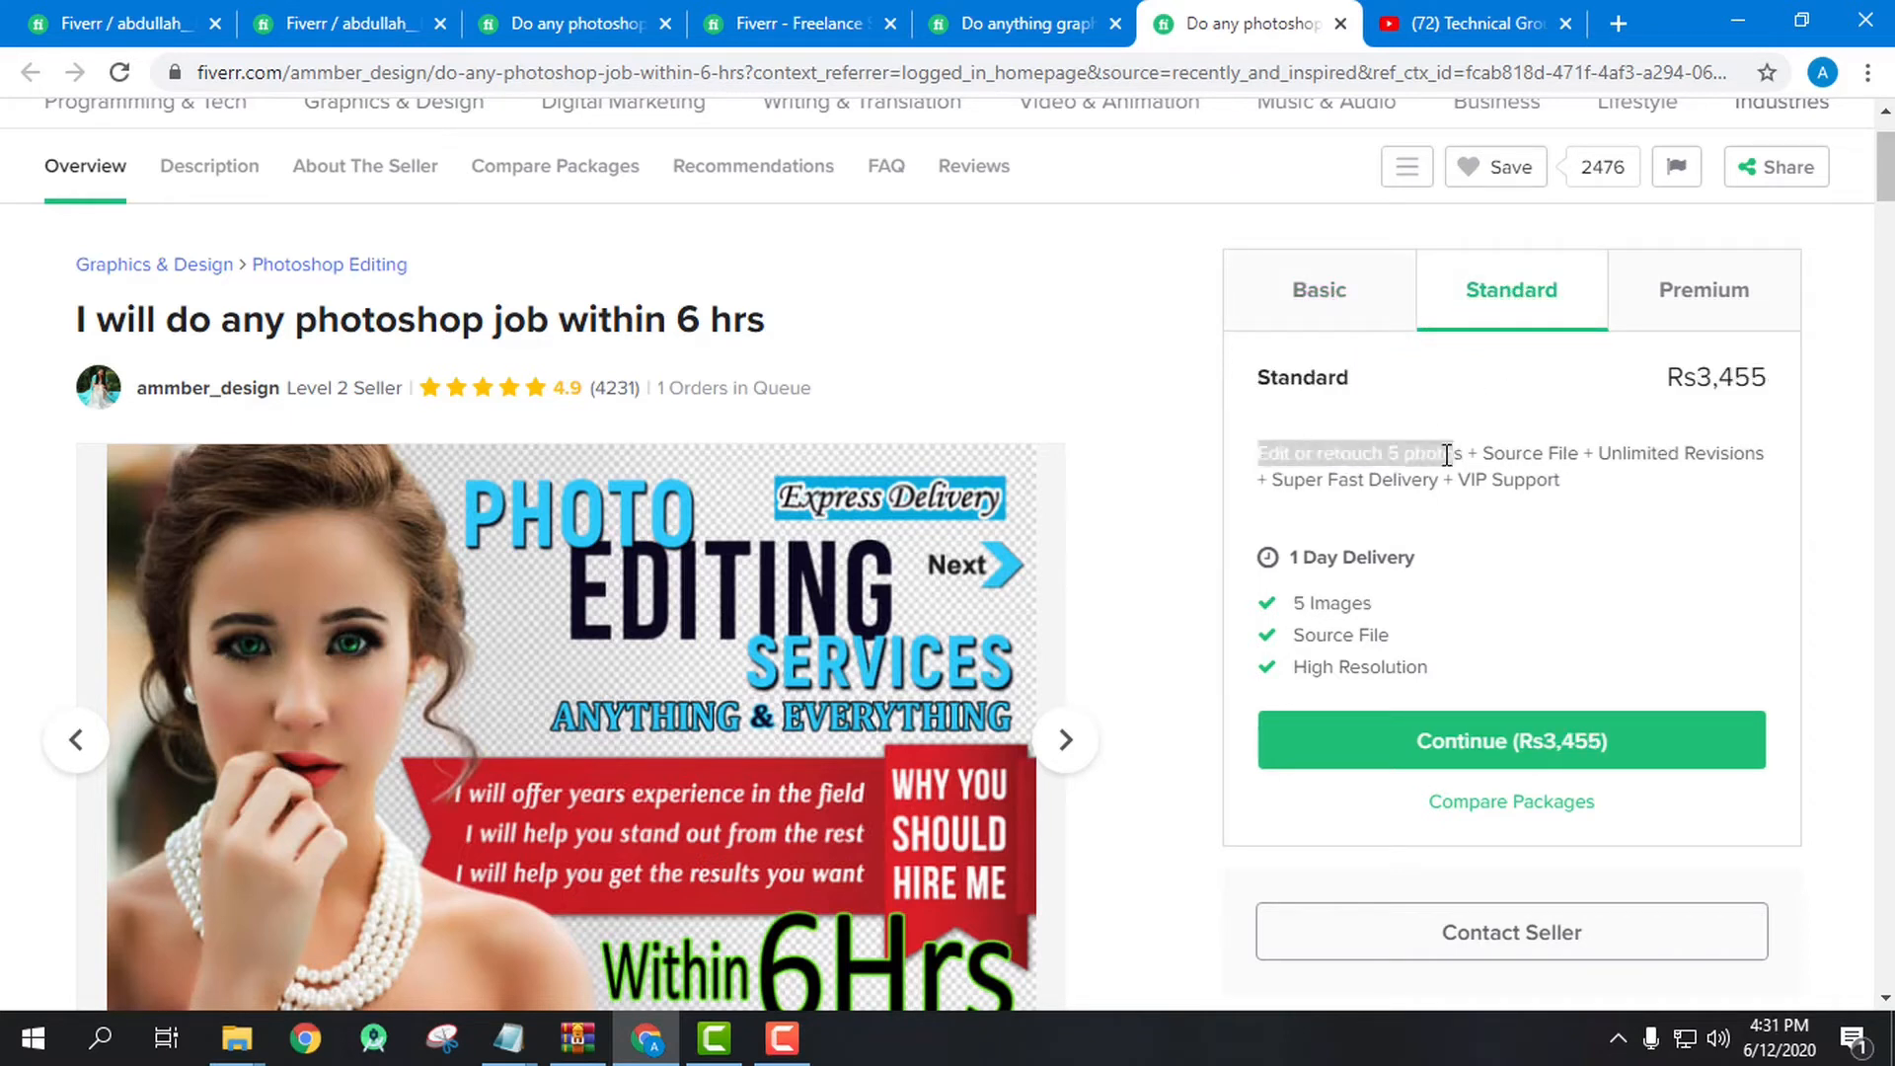
left_click_drag(1506, 453, 1702, 461)
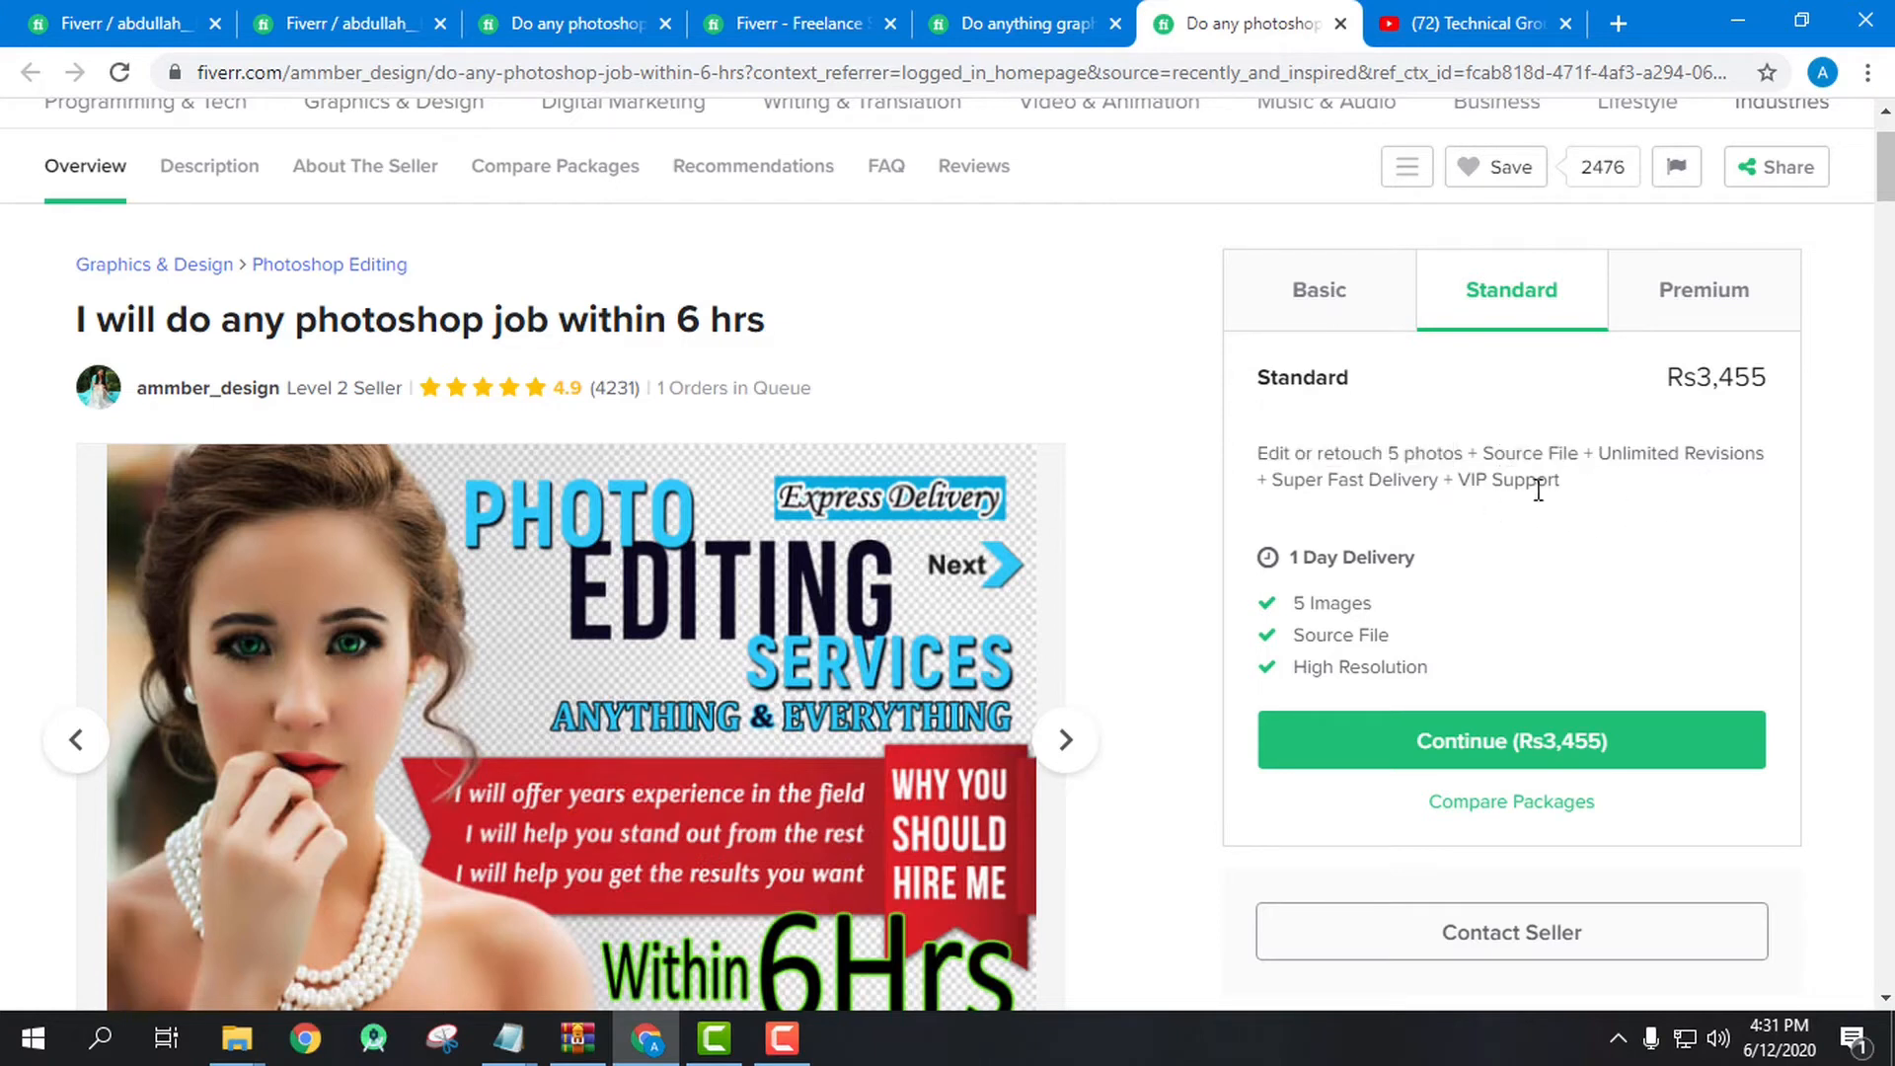
- View the same gig's Premium package and read its description, including the turnaround and support terms
left_click(1705, 294)
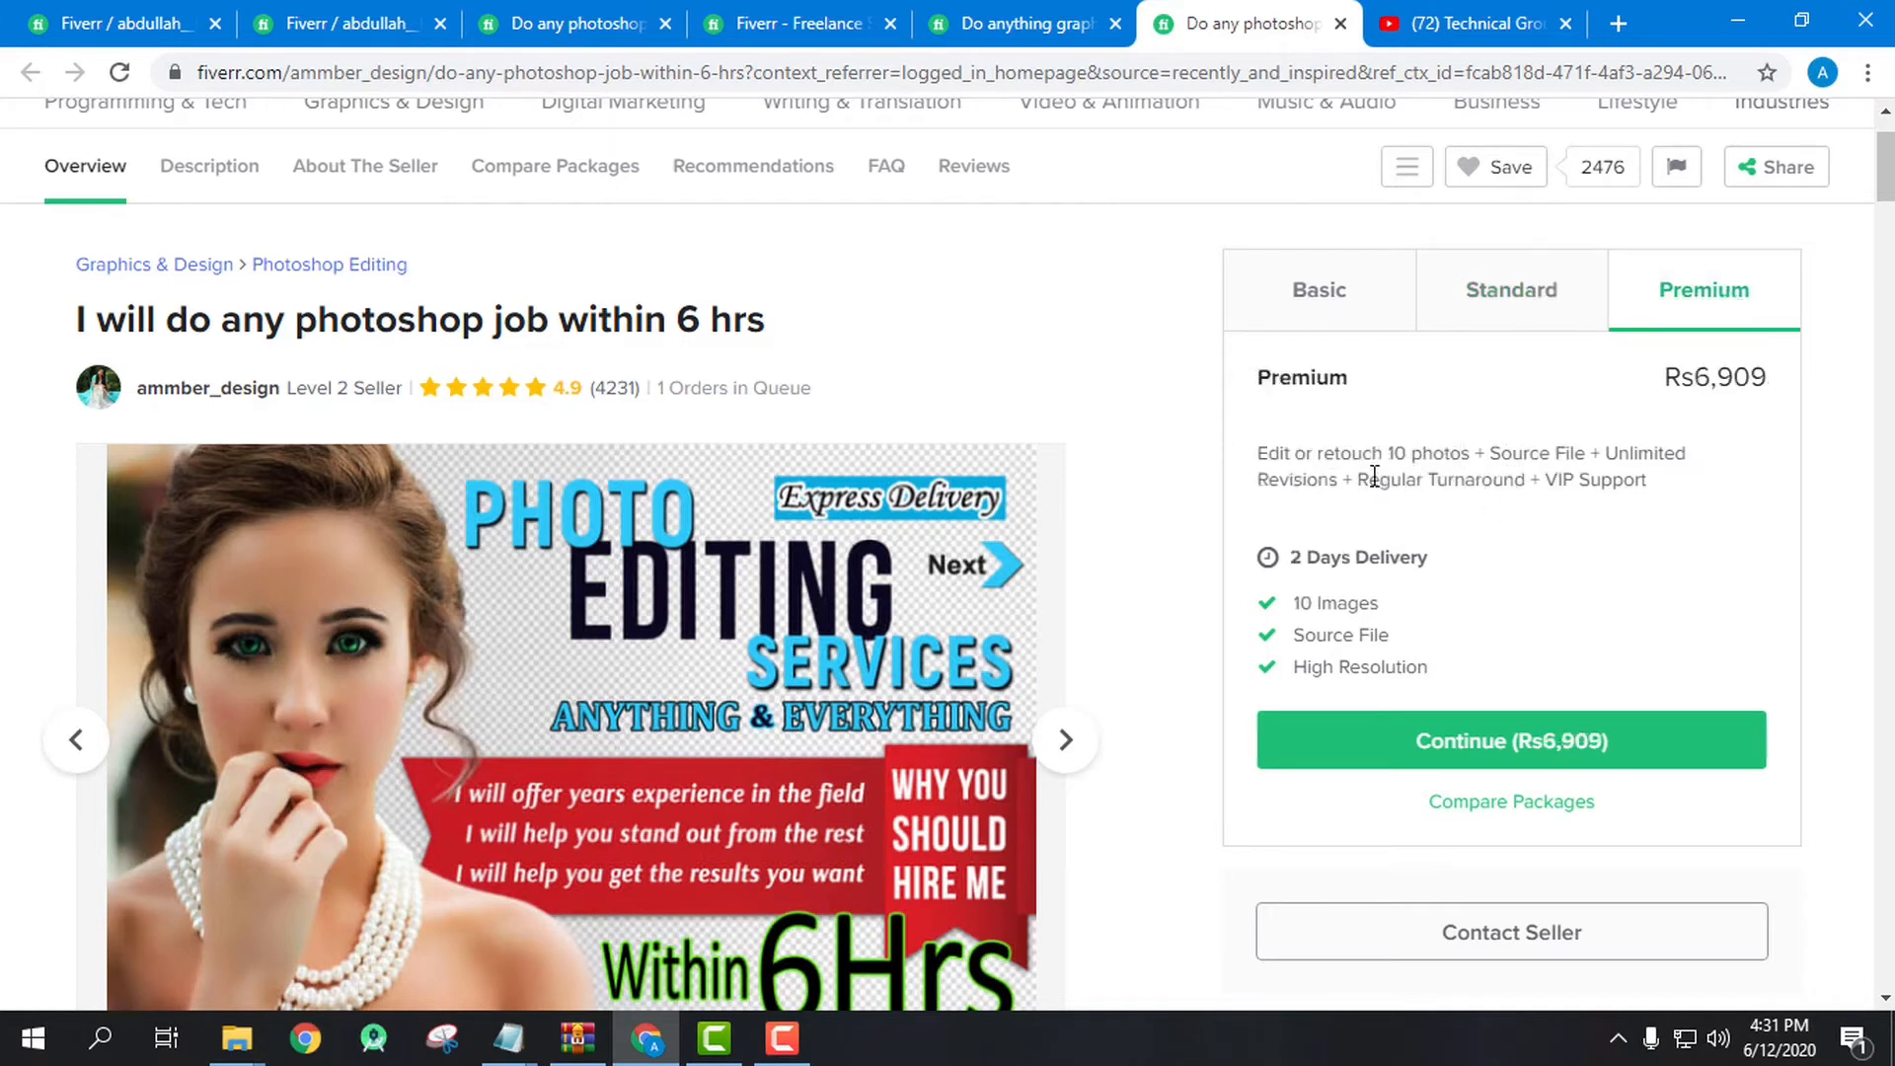
left_click_drag(1360, 481, 1503, 488)
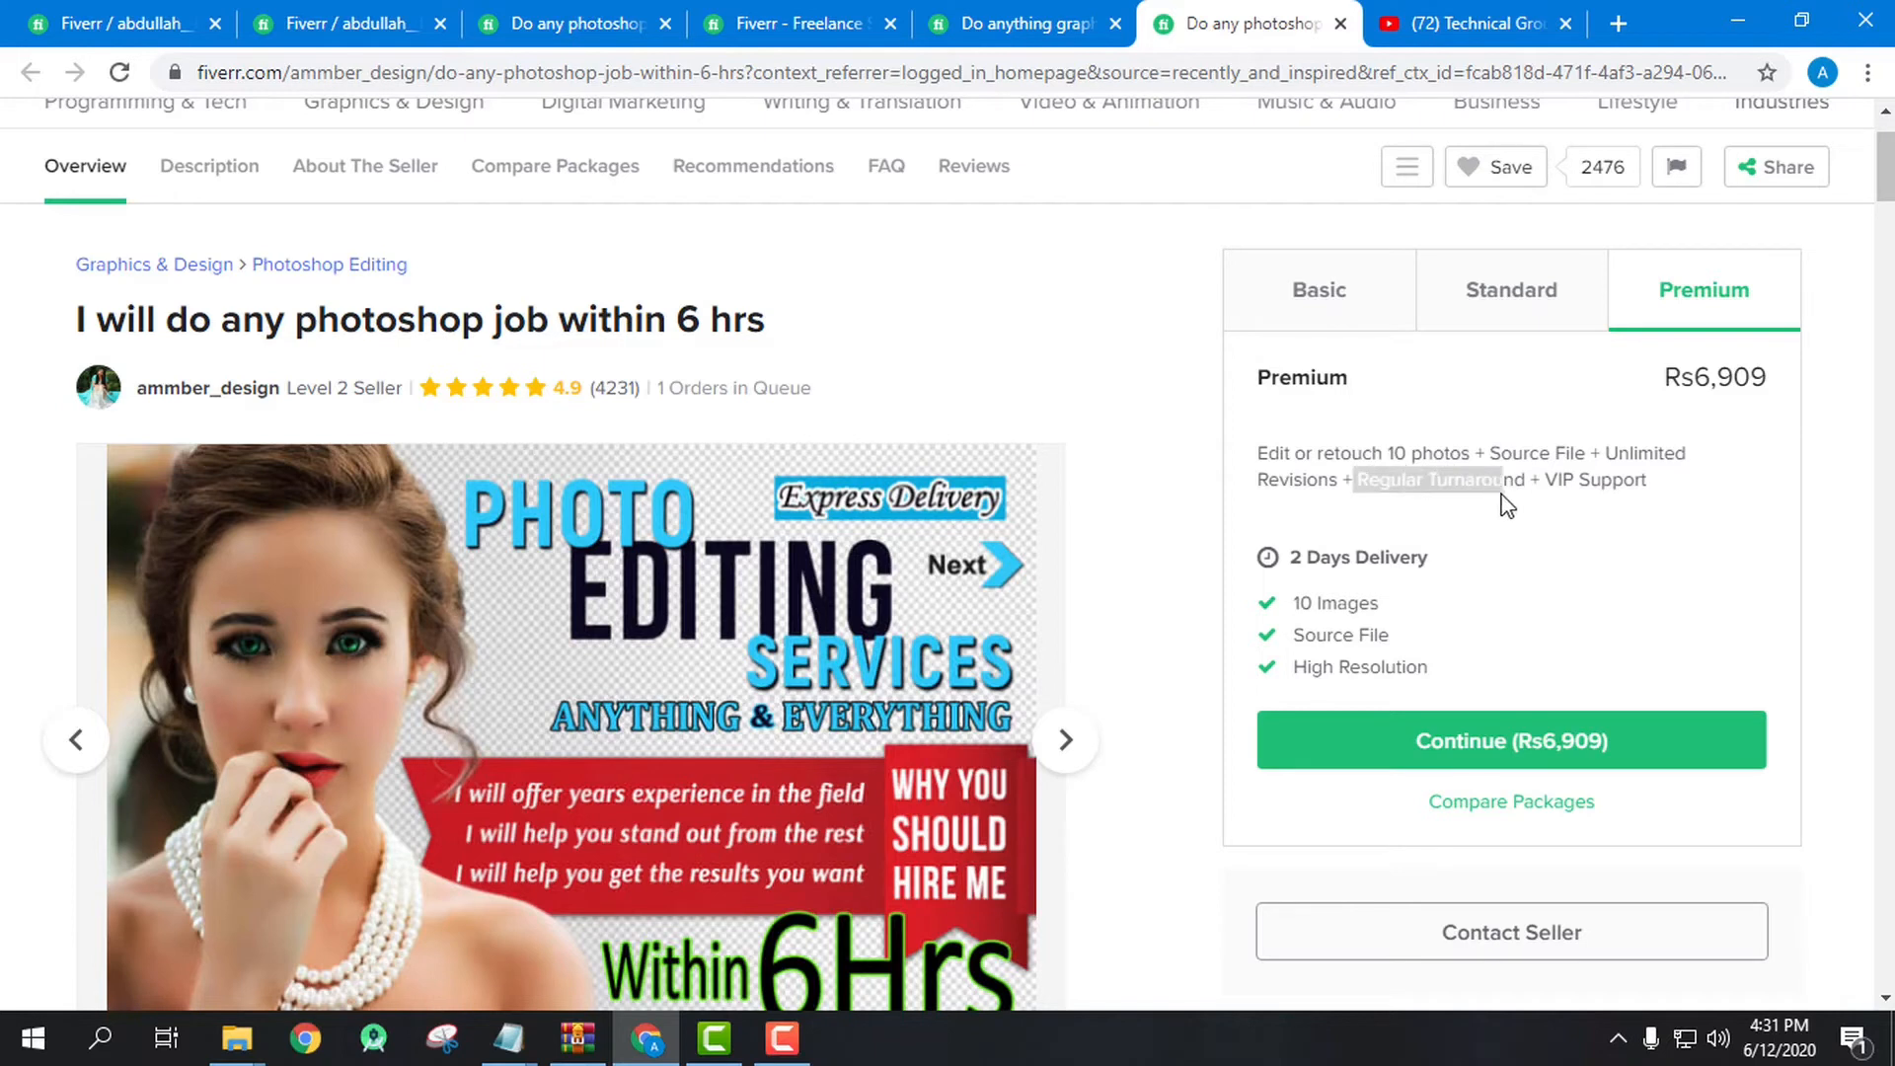
left_click(1514, 539)
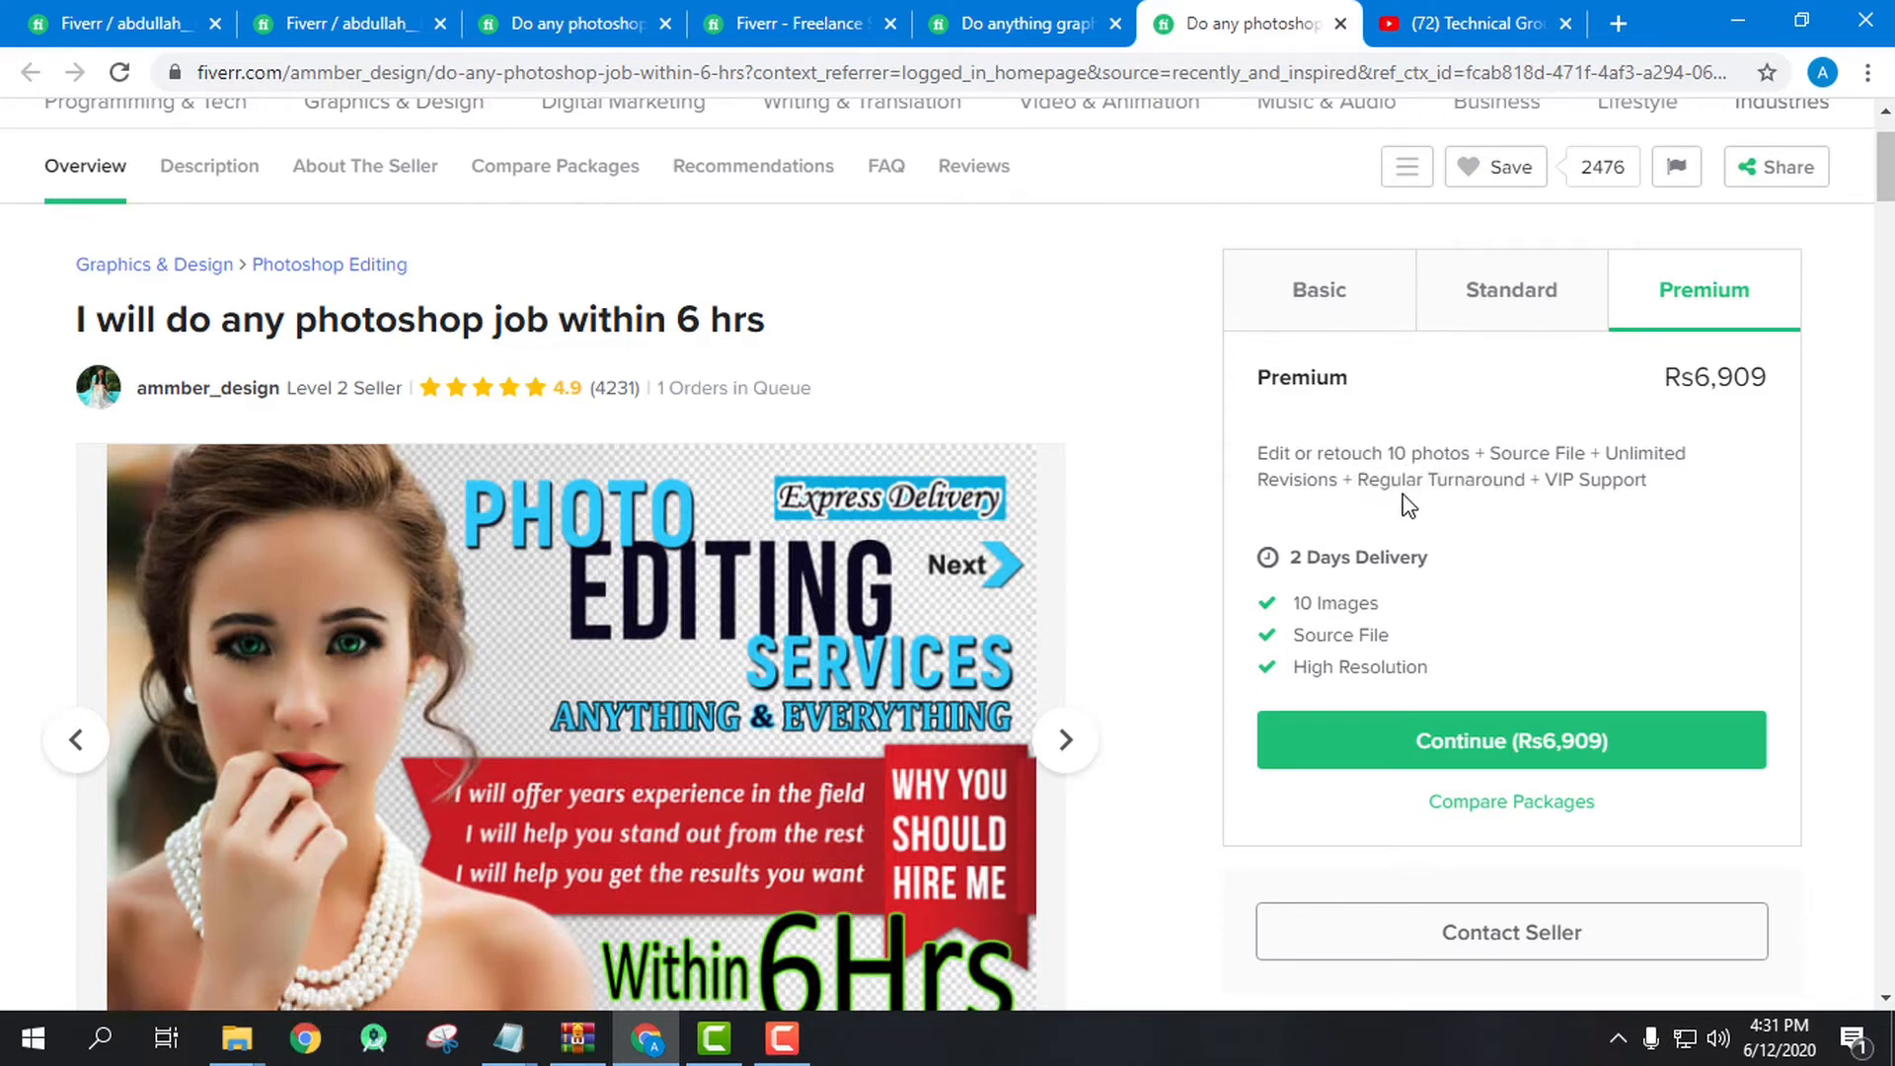
mouse_move(1546, 481)
left_mouse_down()
mouse_move(1668, 463)
mouse_move(1557, 468)
left_mouse_up()
left_click(1408, 446)
left_click(104, 20)
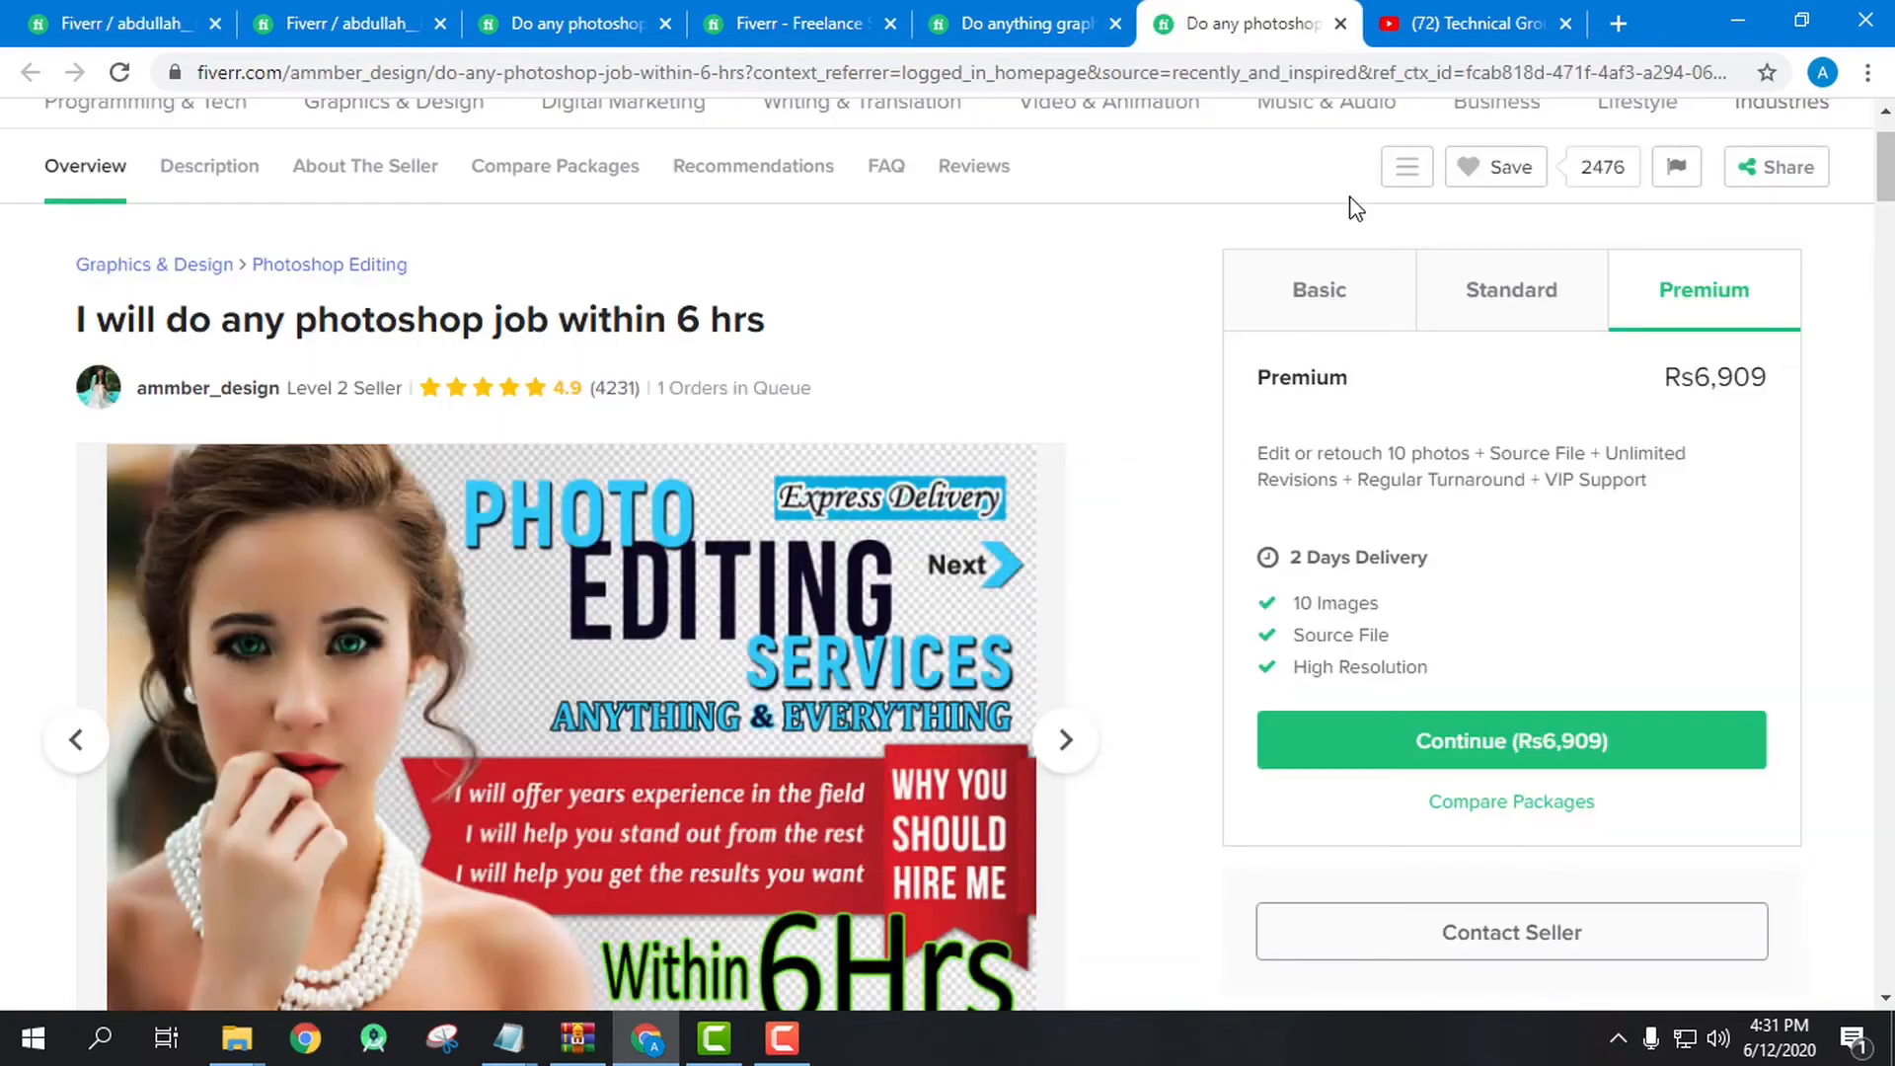
left_click(1233, 24)
left_click_drag(1182, 374, 971, 293)
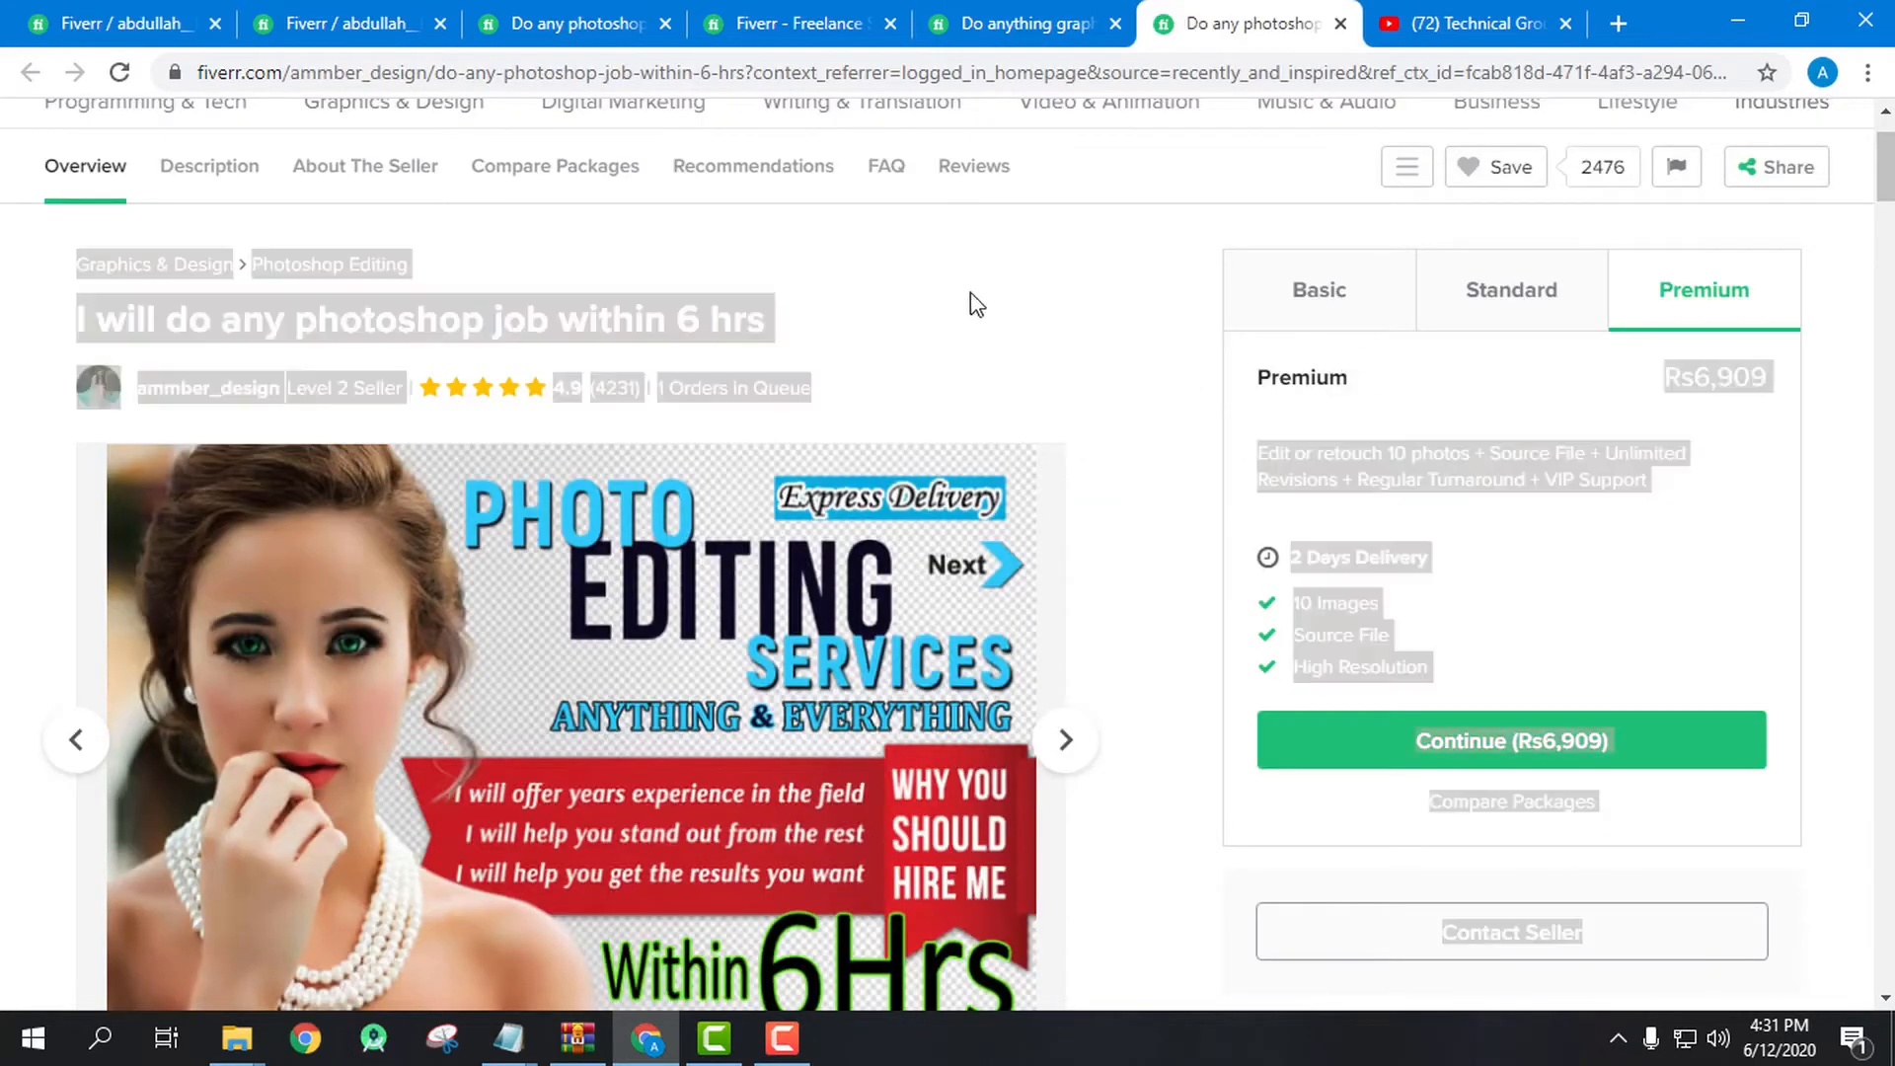
- Compare the Basic package title "Any Photoshop Work" in the pricing editor with the own gig's public page
left_click(128, 8)
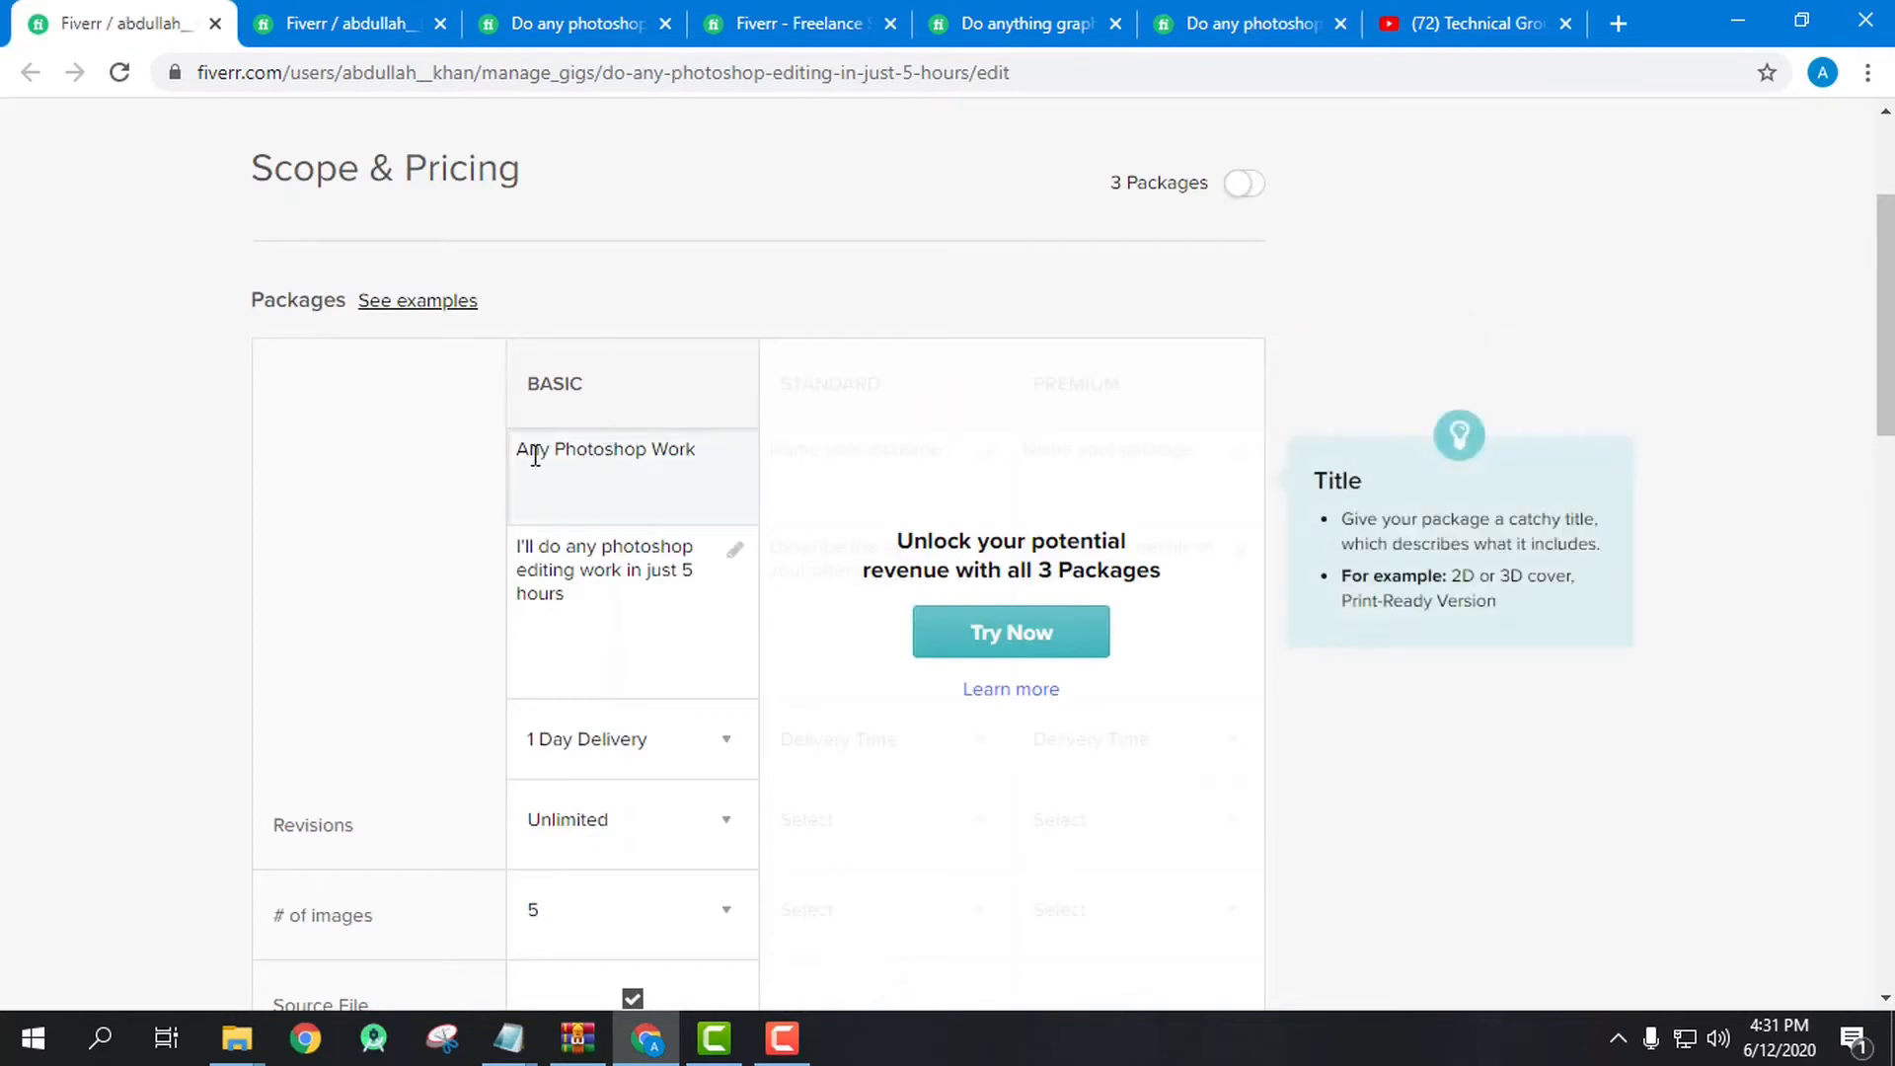
left_click_drag(517, 449, 742, 452)
left_click(308, 10)
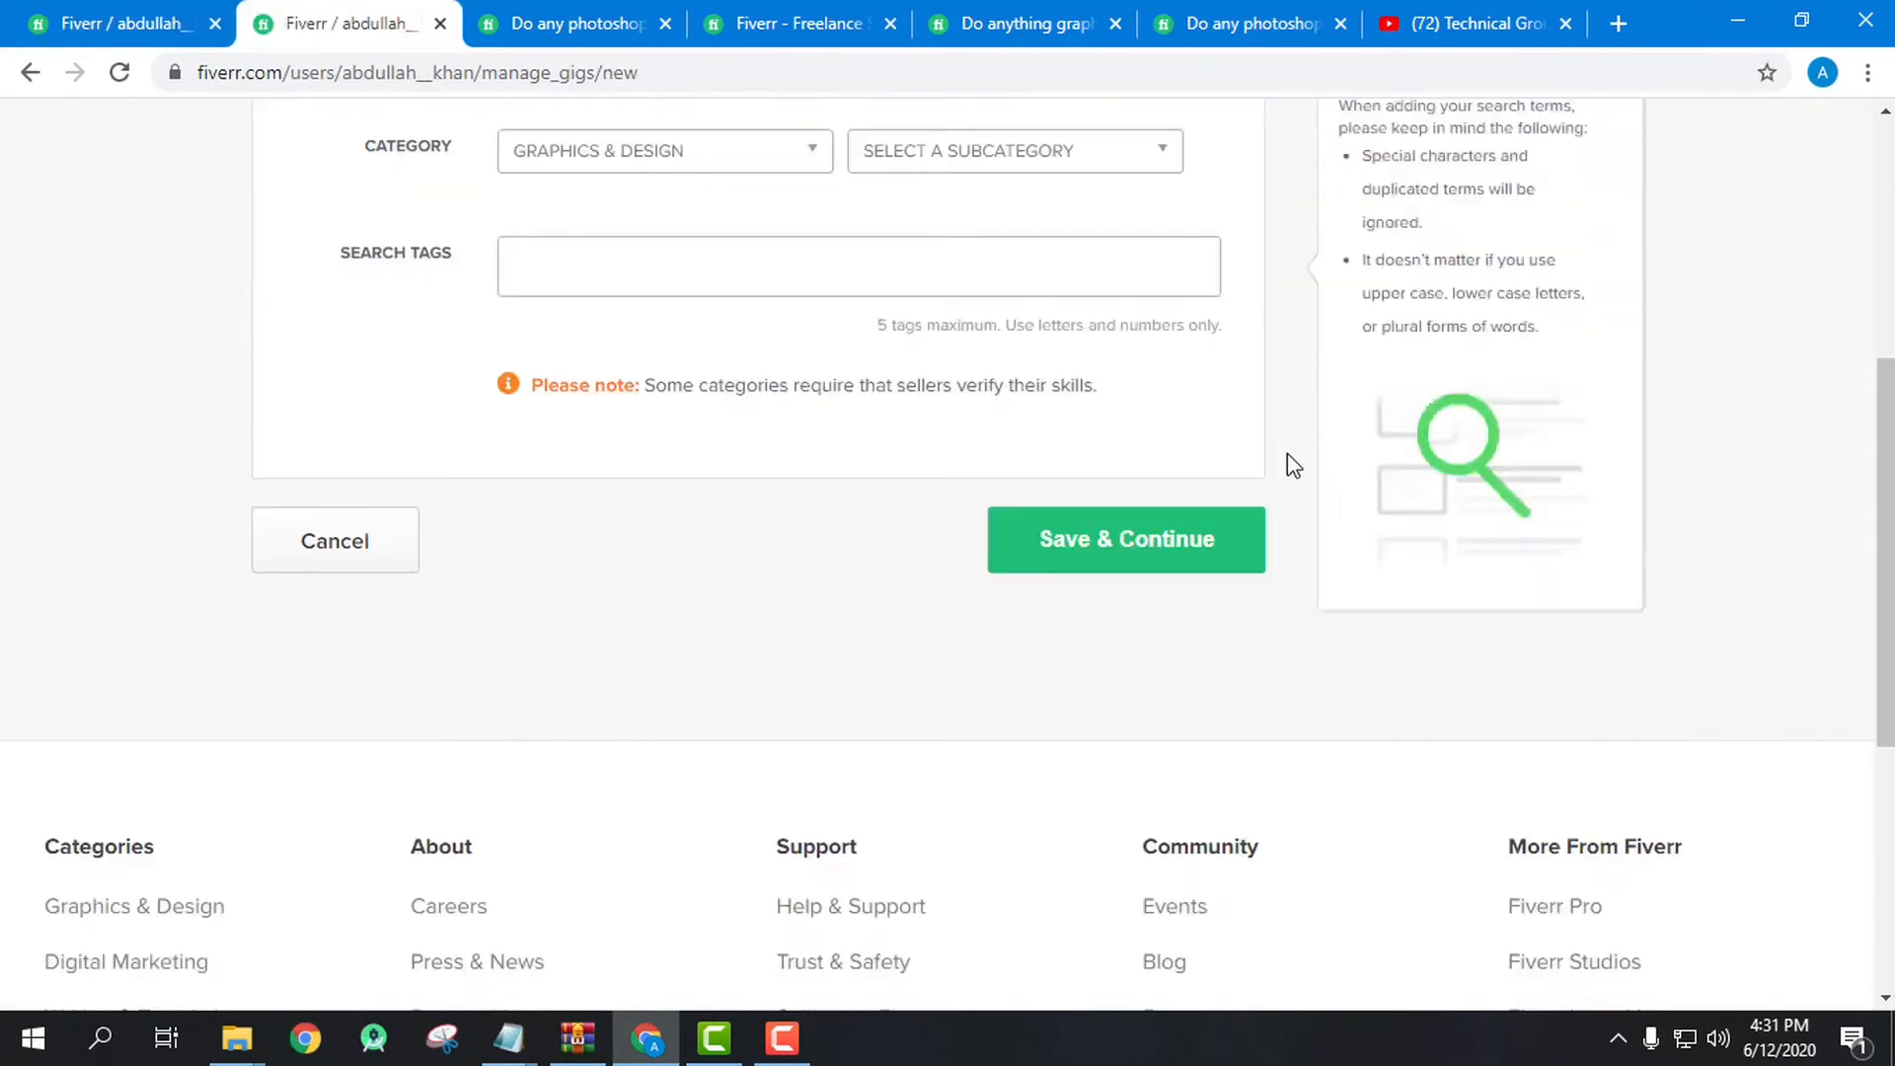
scroll(1579, 597, "up", 5)
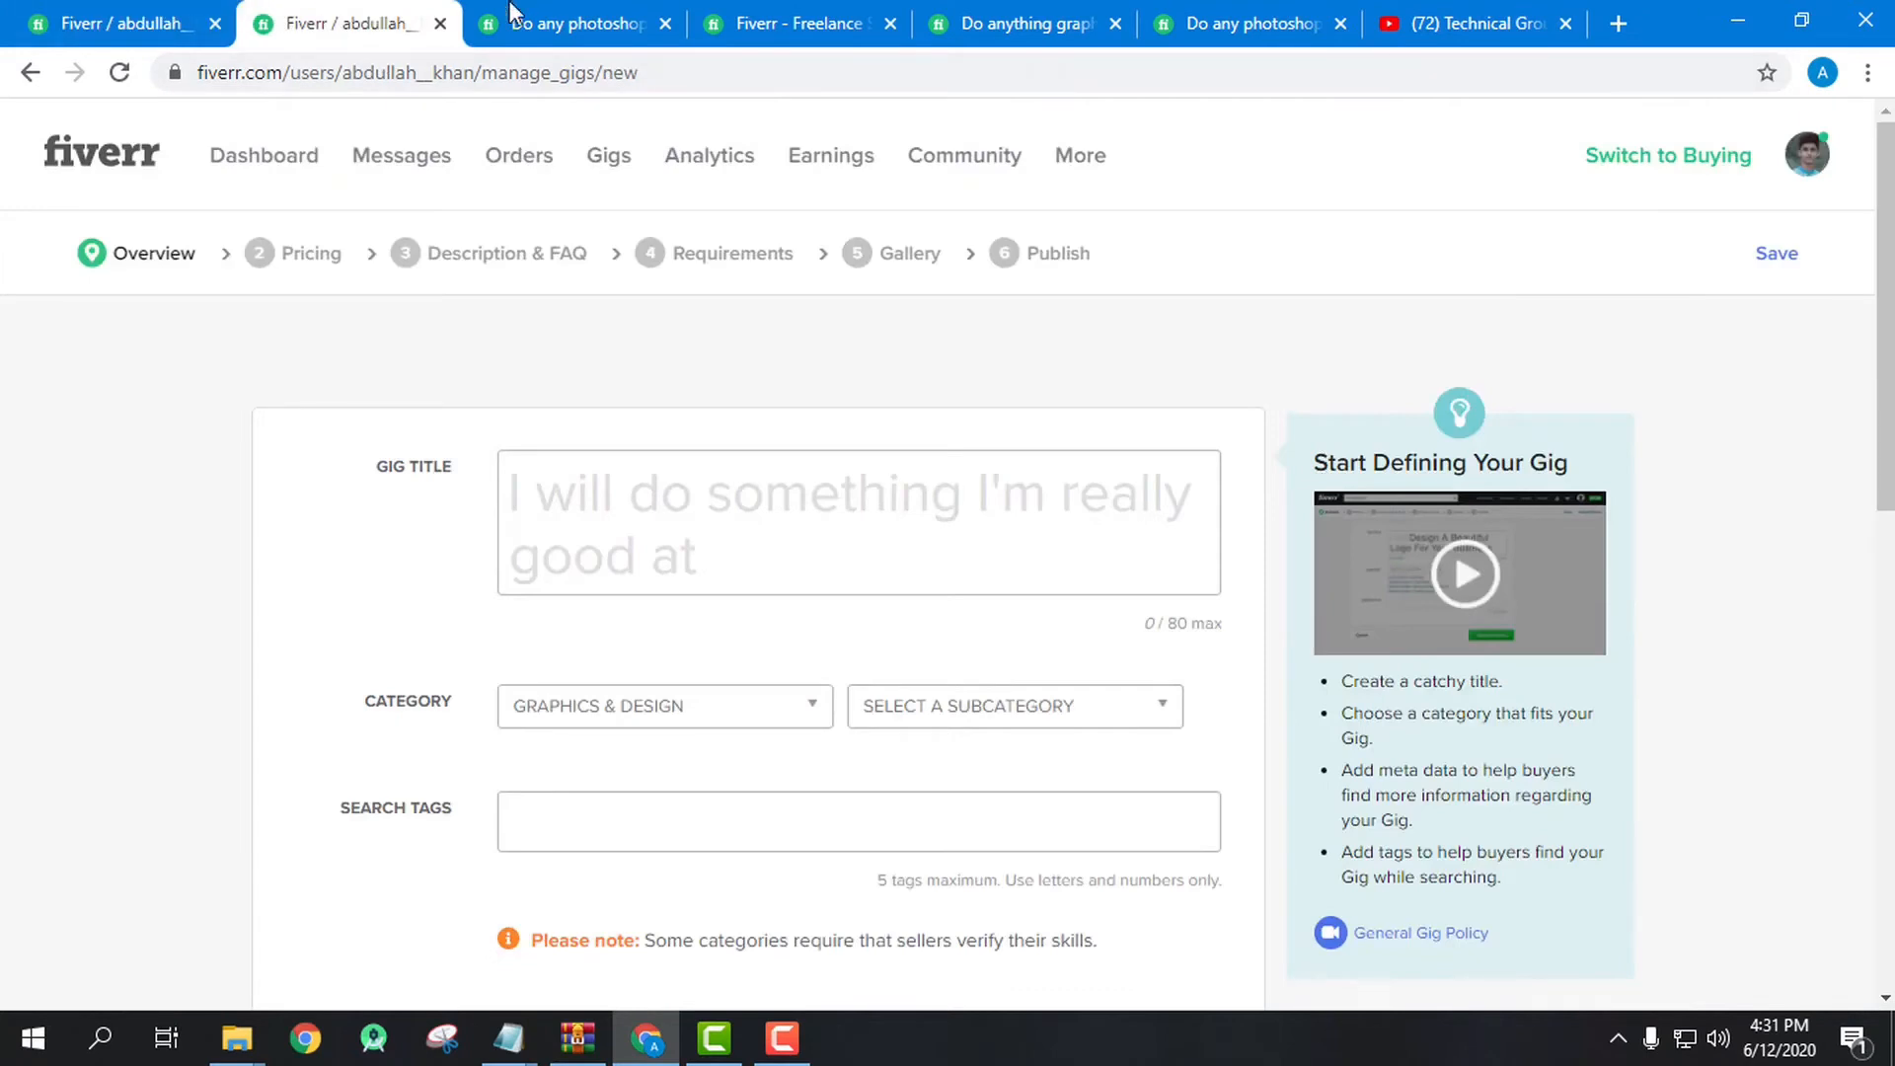
left_click(592, 23)
left_click_drag(1261, 278, 1503, 280)
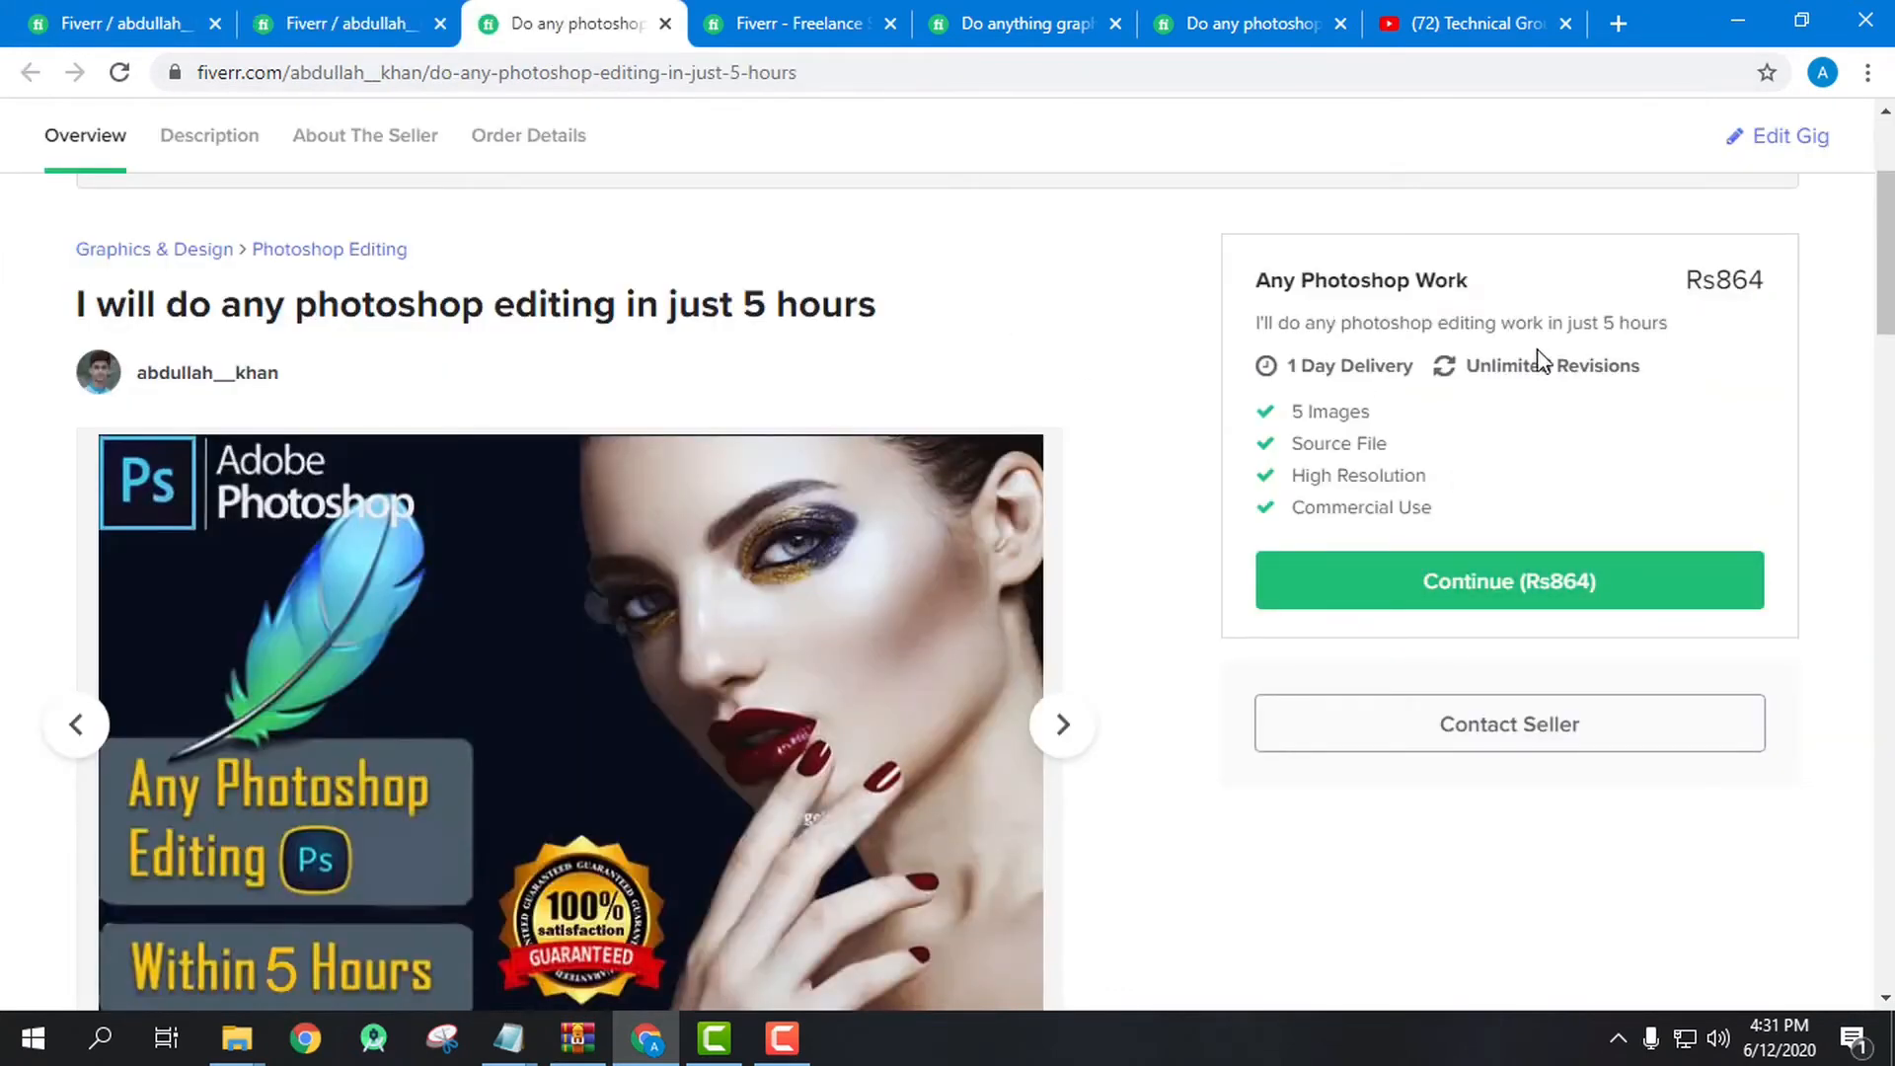
- Return to the existing gig's pricing editor, enable all three packages and open the Standard package's description for entry
left_click(106, 10)
scroll(848, 434, "up", 2)
scroll(947, 514, "down", 1)
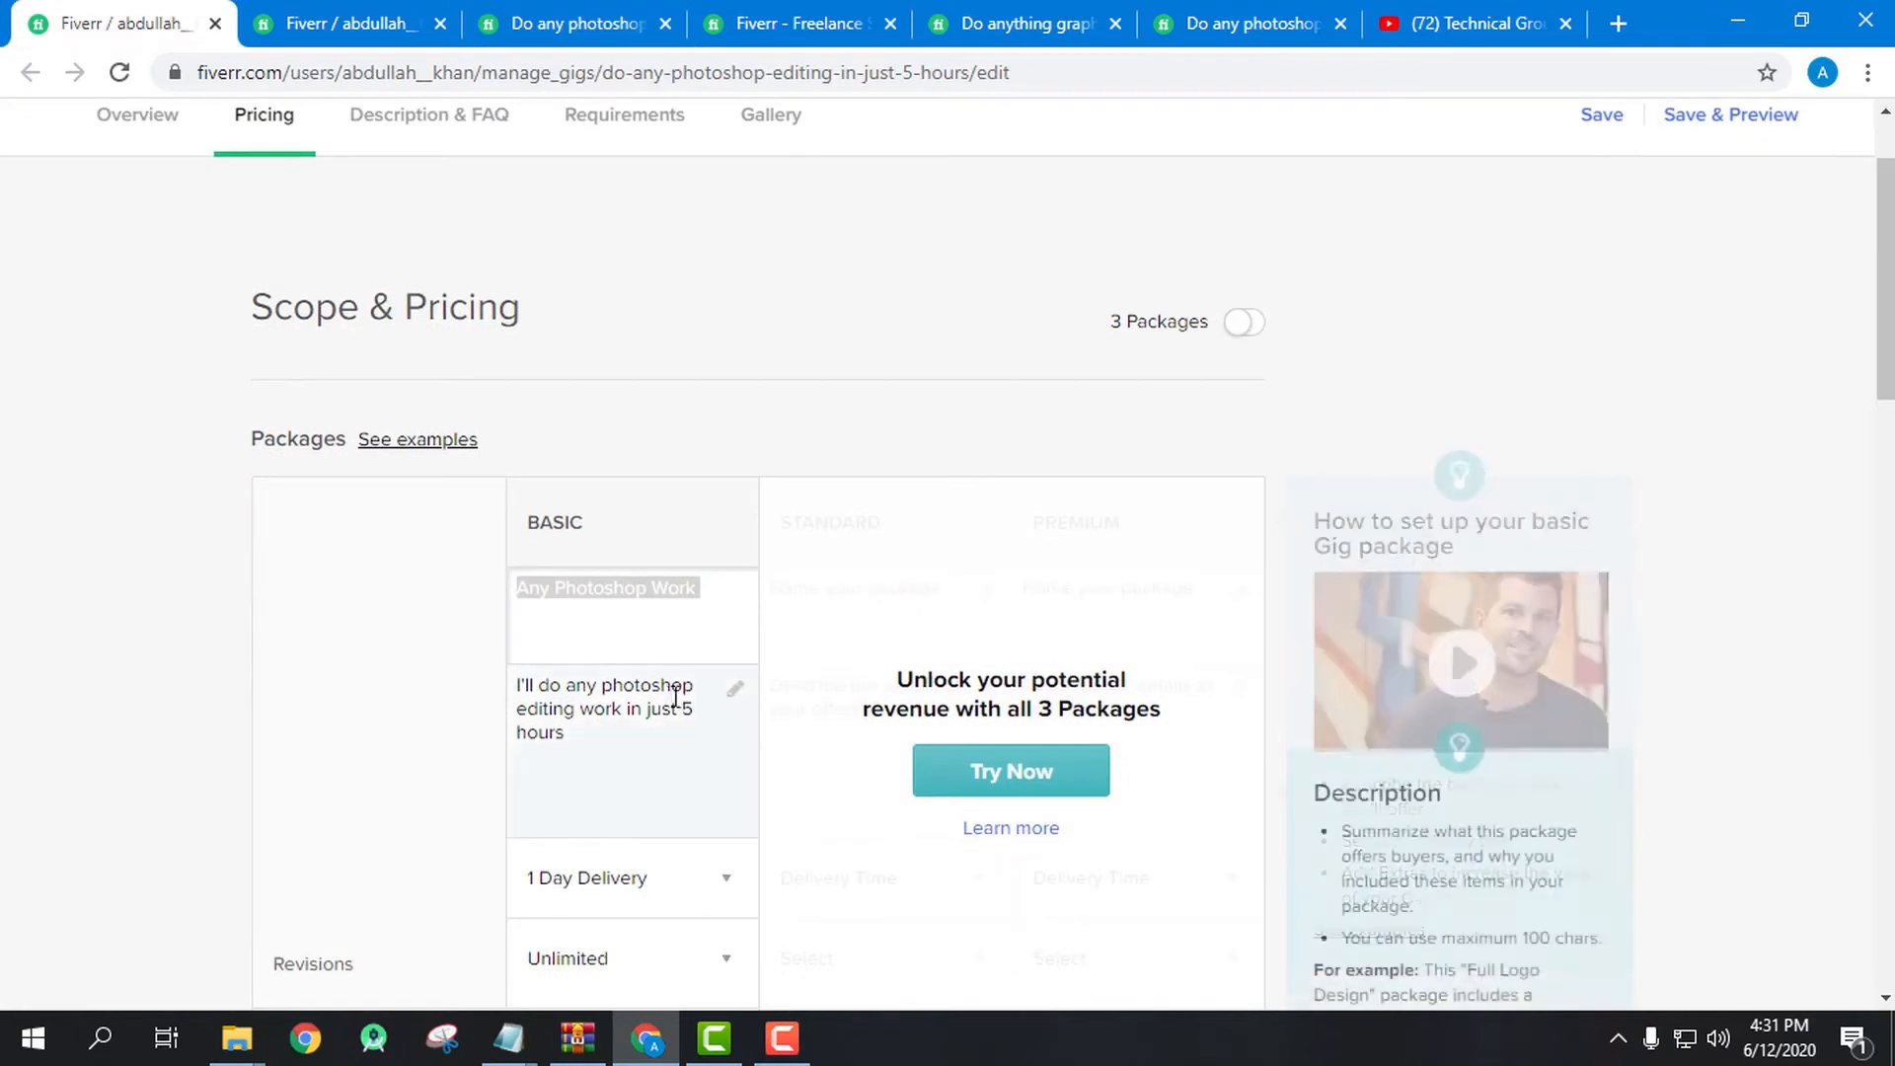
left_click(1246, 330)
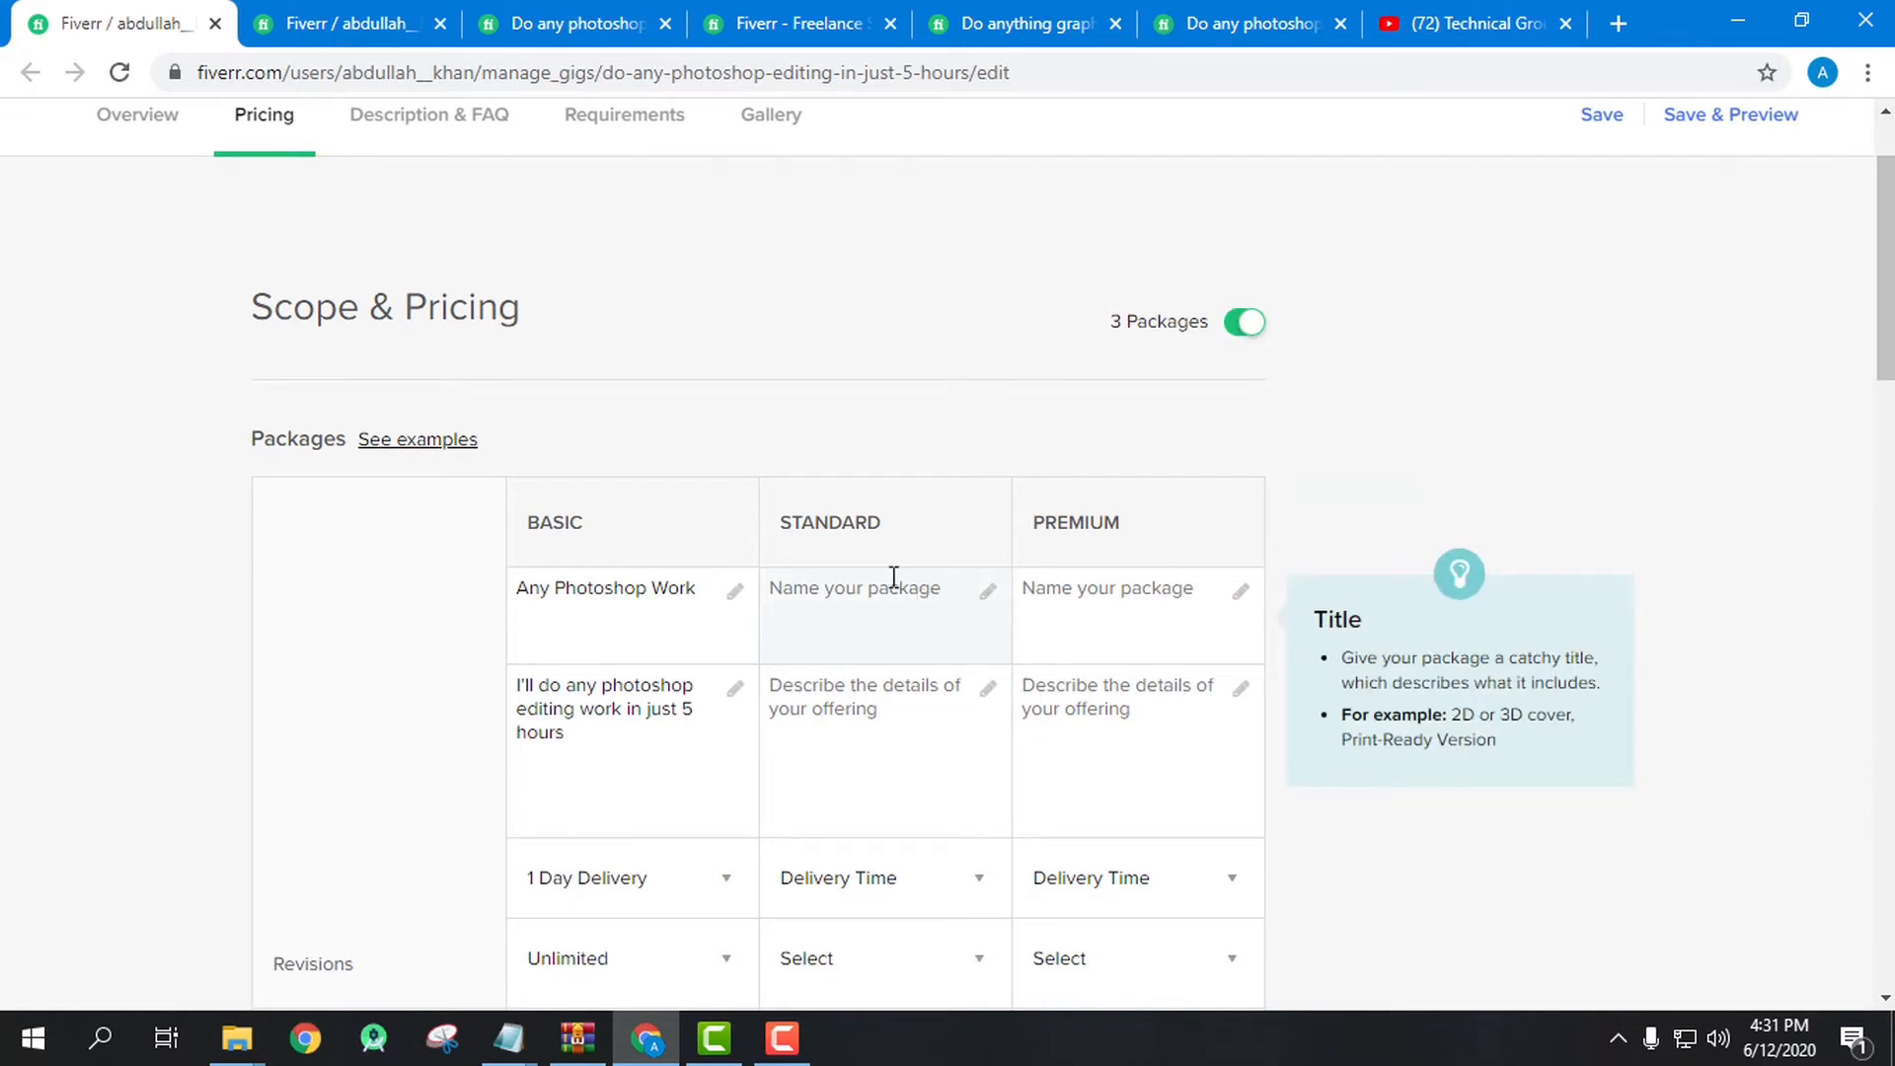
left_click(863, 718)
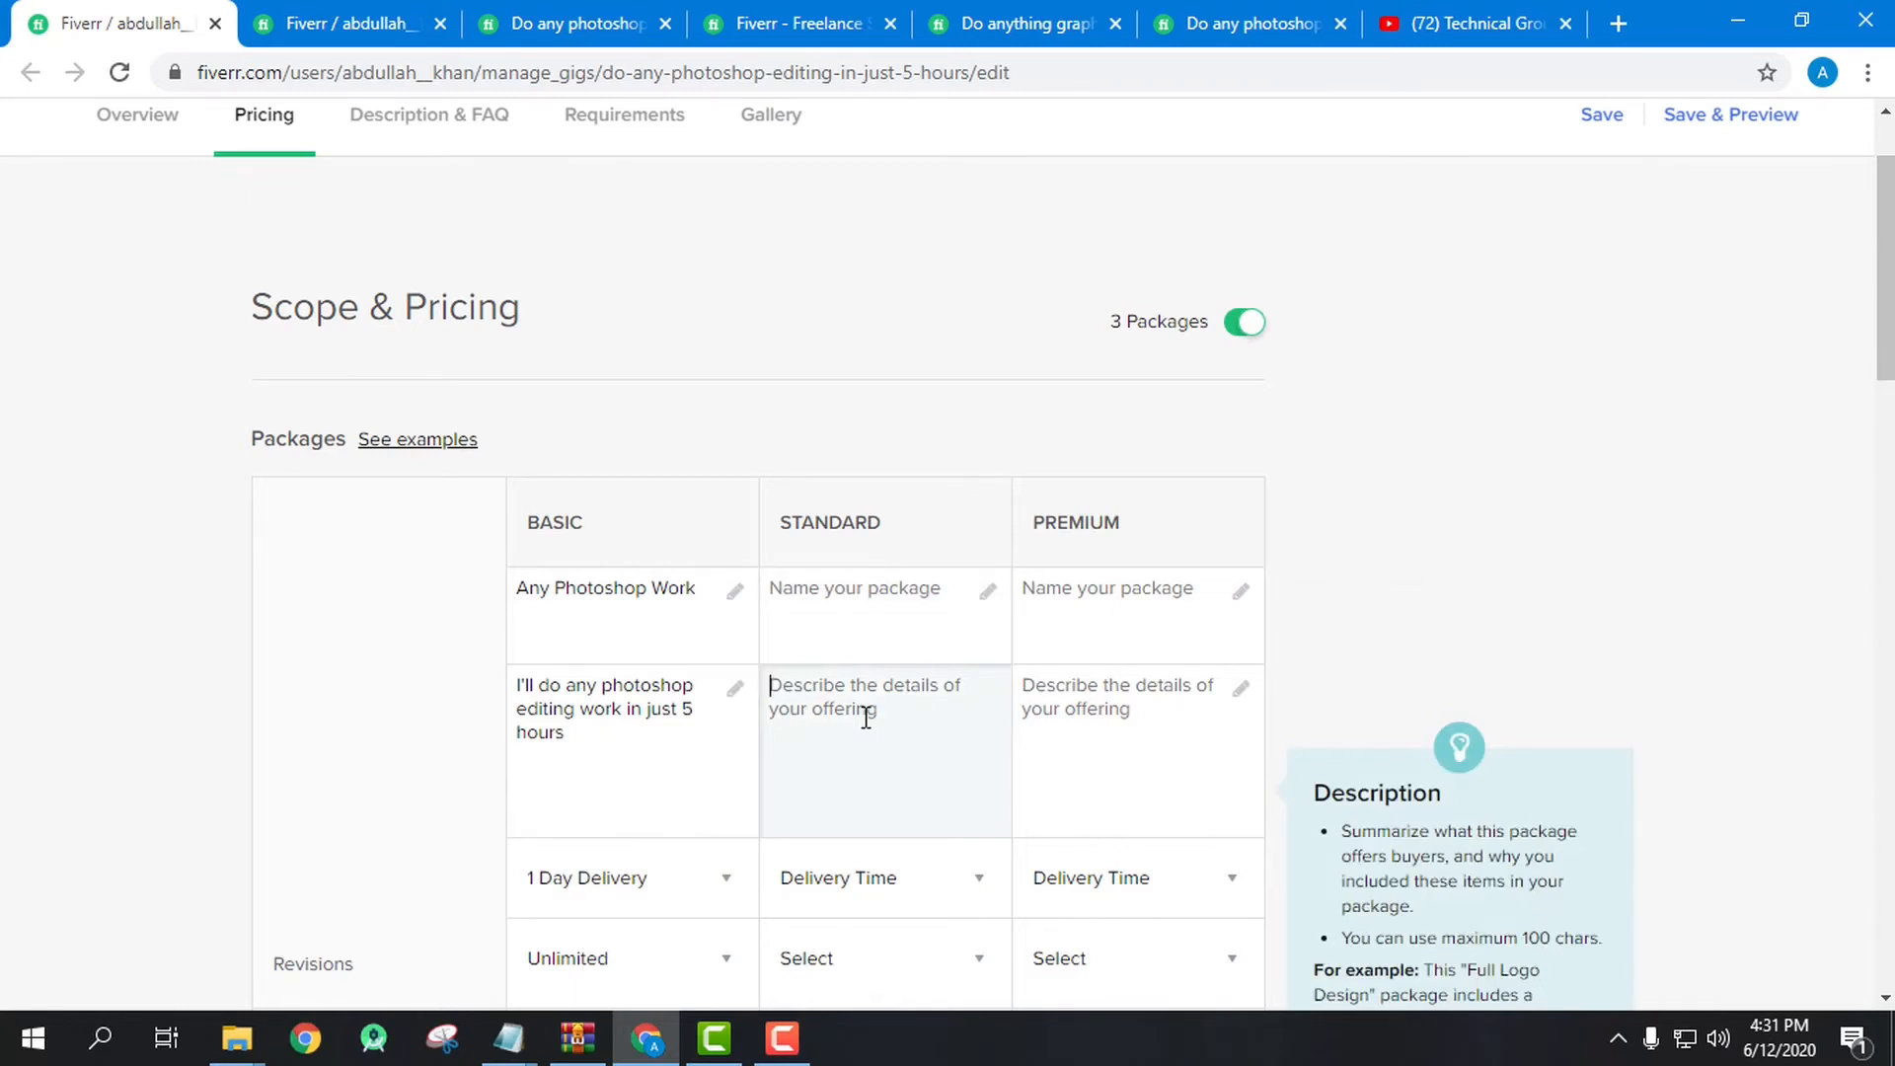
- Set the Standard package's number of images to 10
scroll(868, 738, "down", 2)
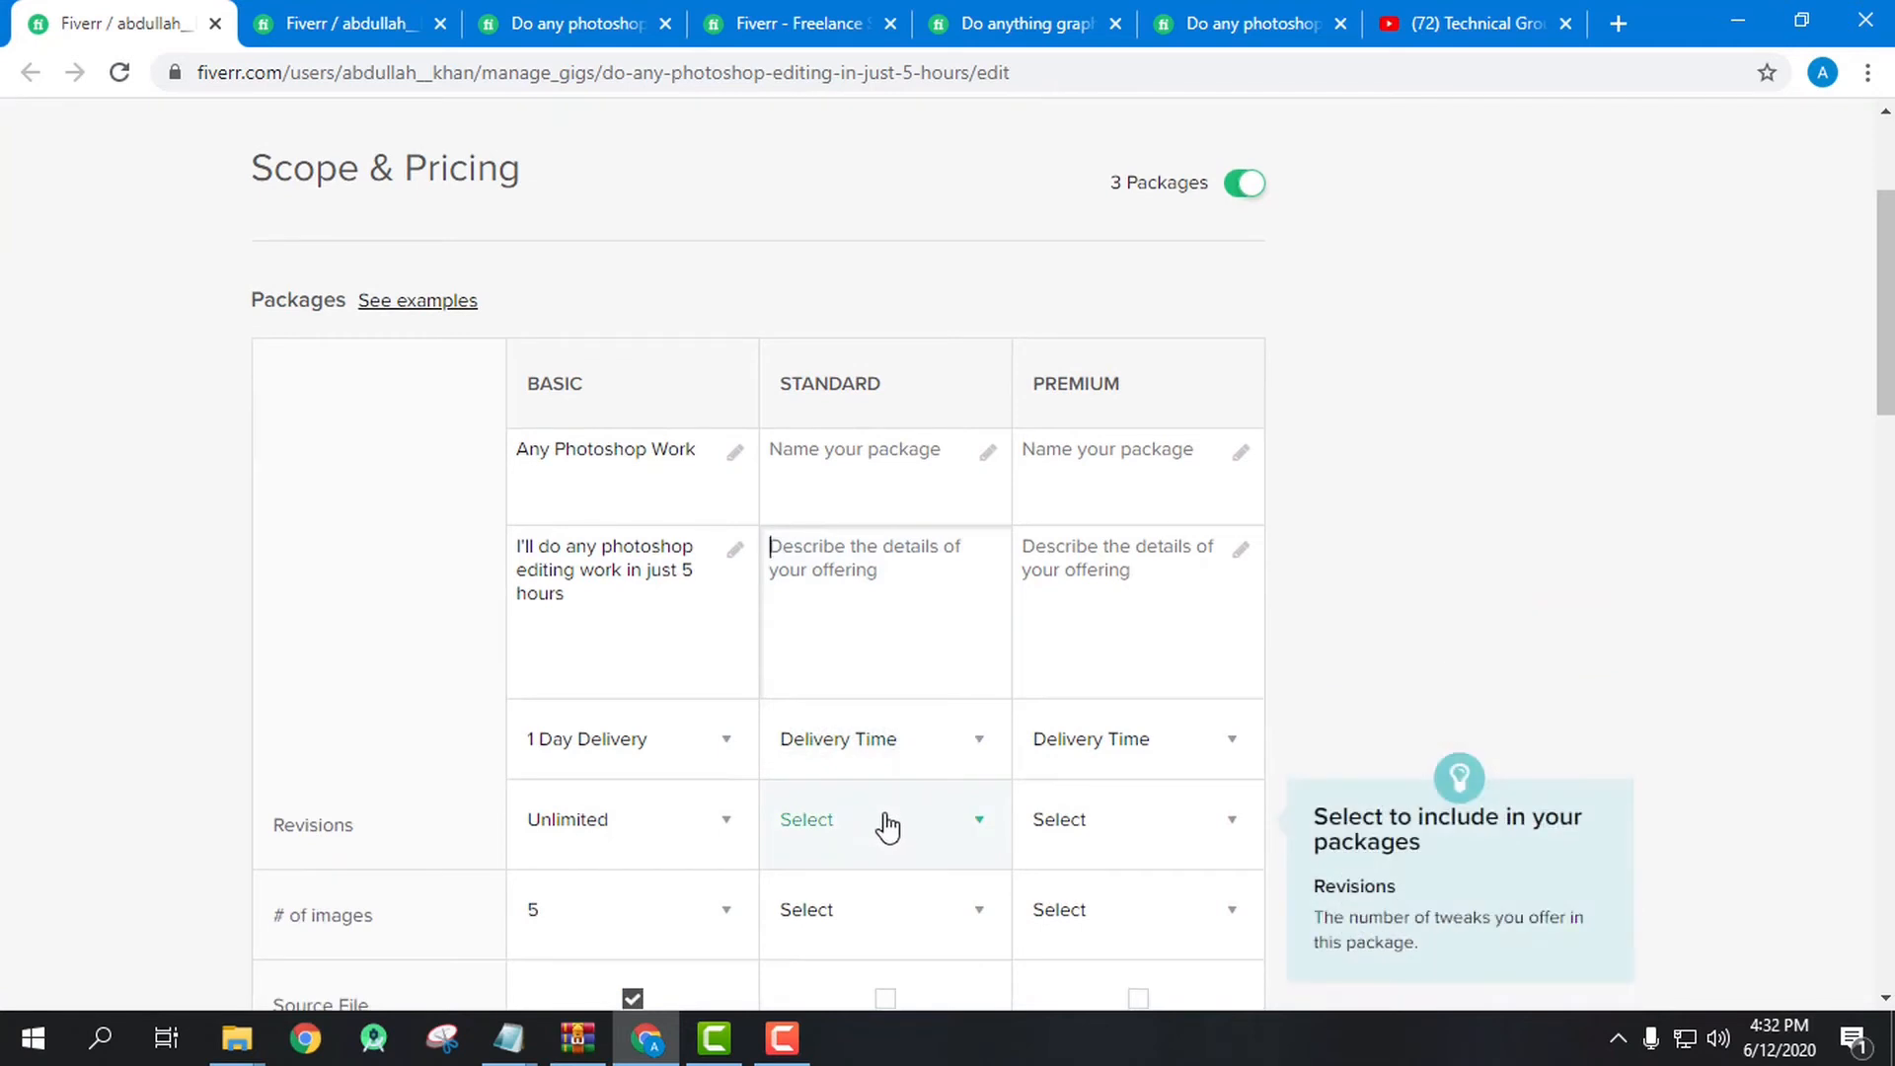
scroll(887, 827, "down", 2)
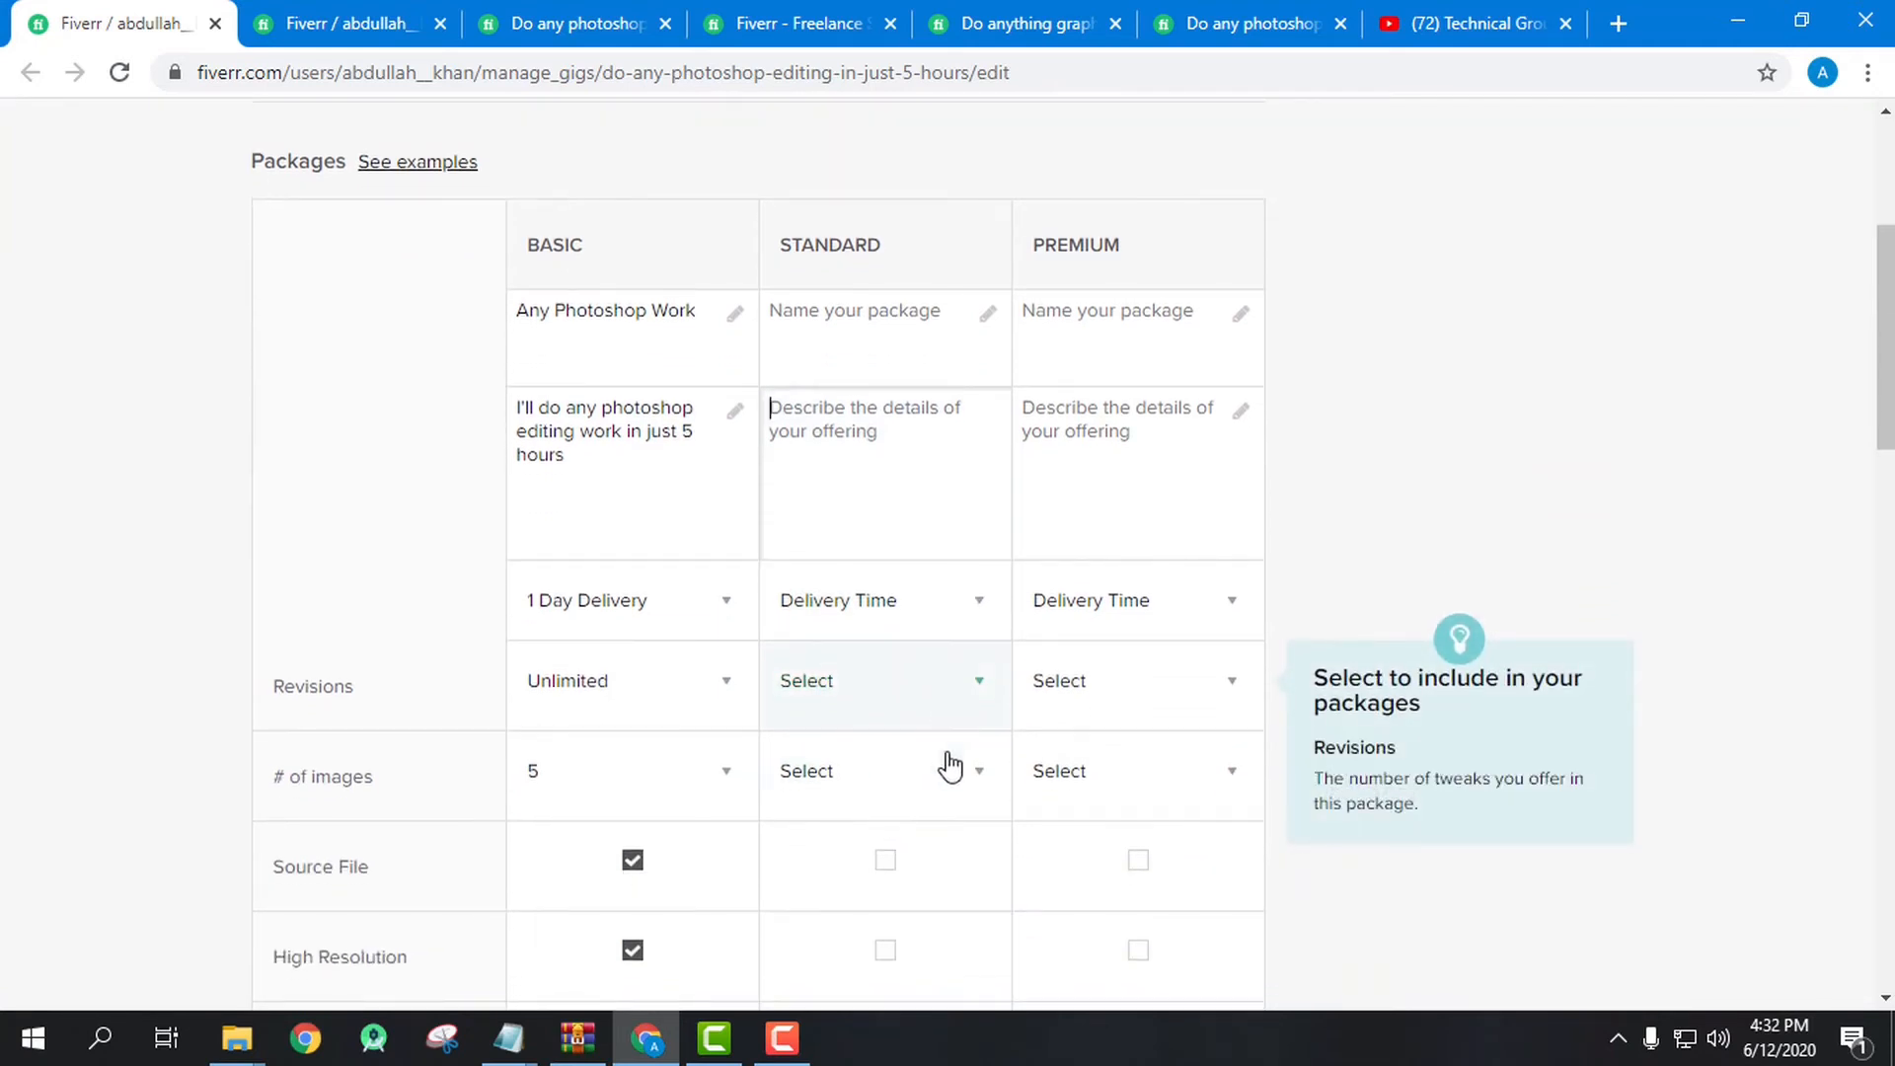
left_click(955, 775)
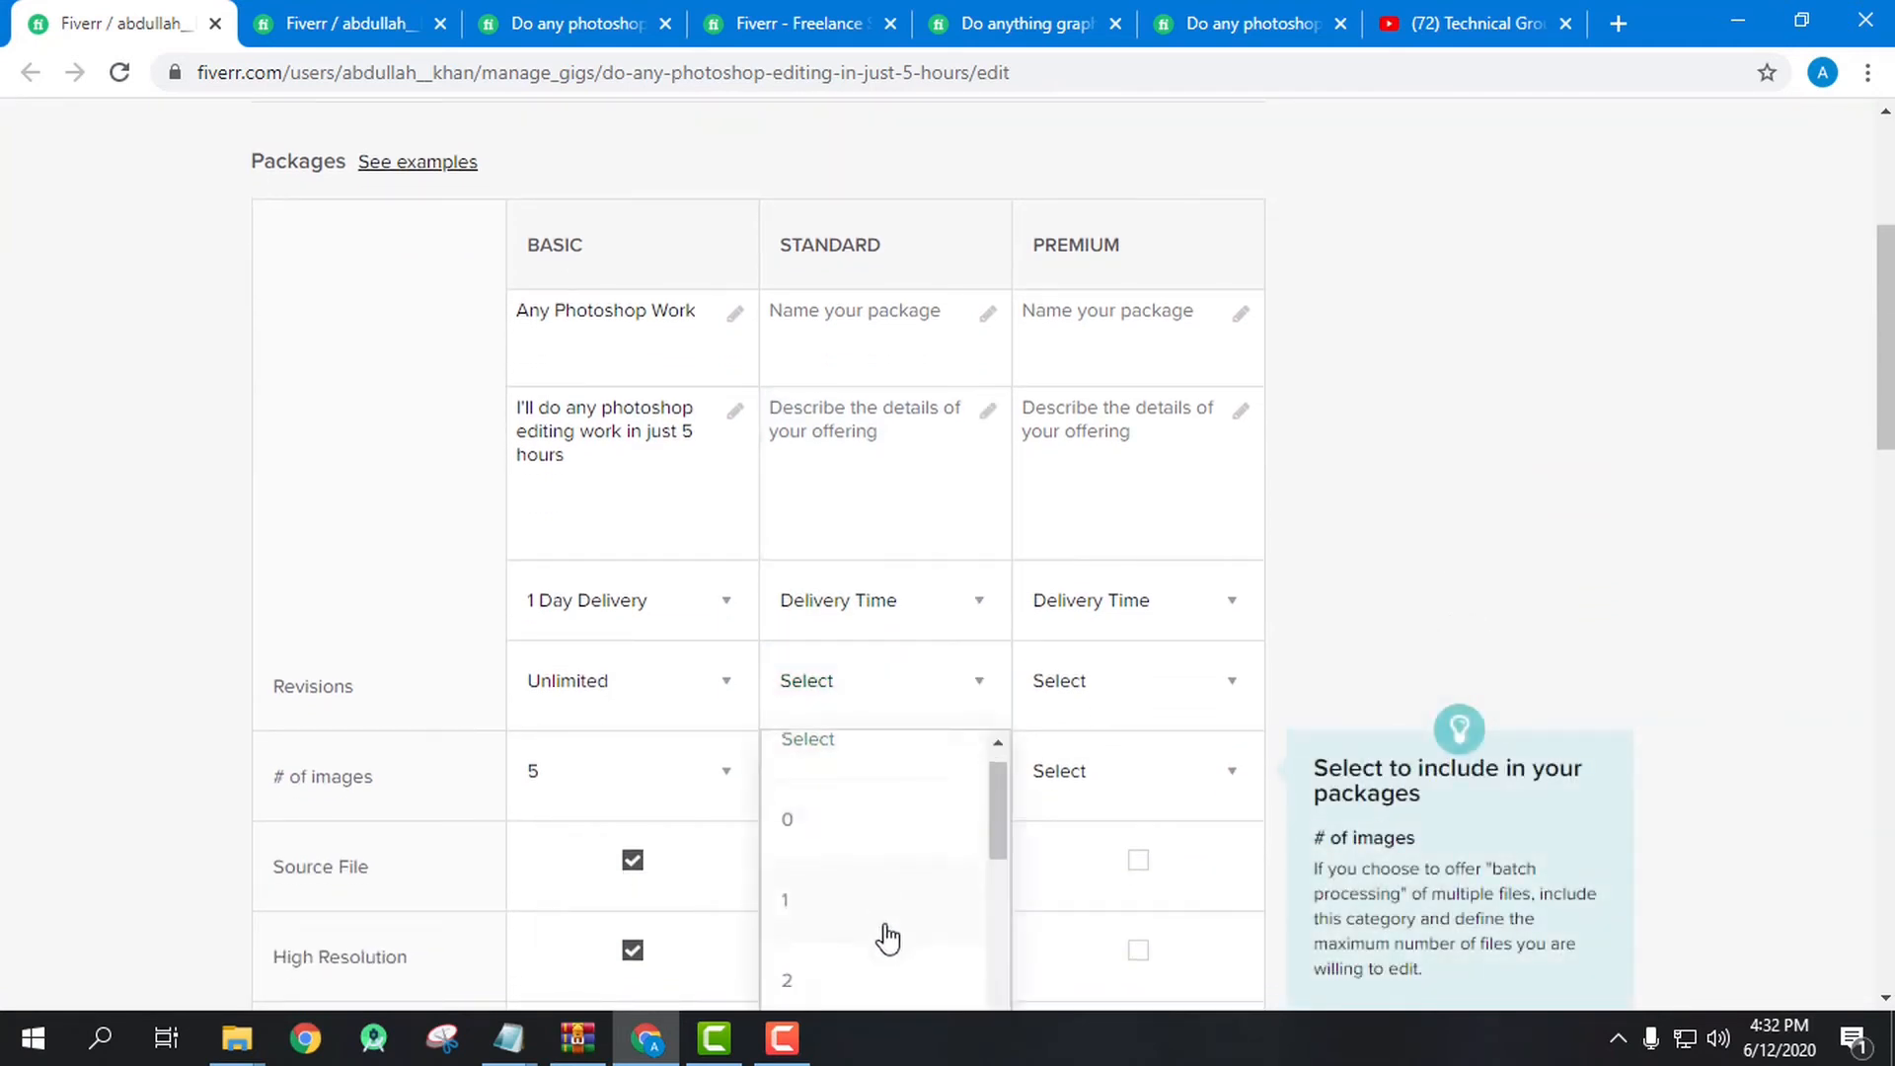
scroll(888, 934, "down", 5)
scroll(846, 786, "down", 2)
scroll(1175, 609, "down", 4)
left_click(894, 688)
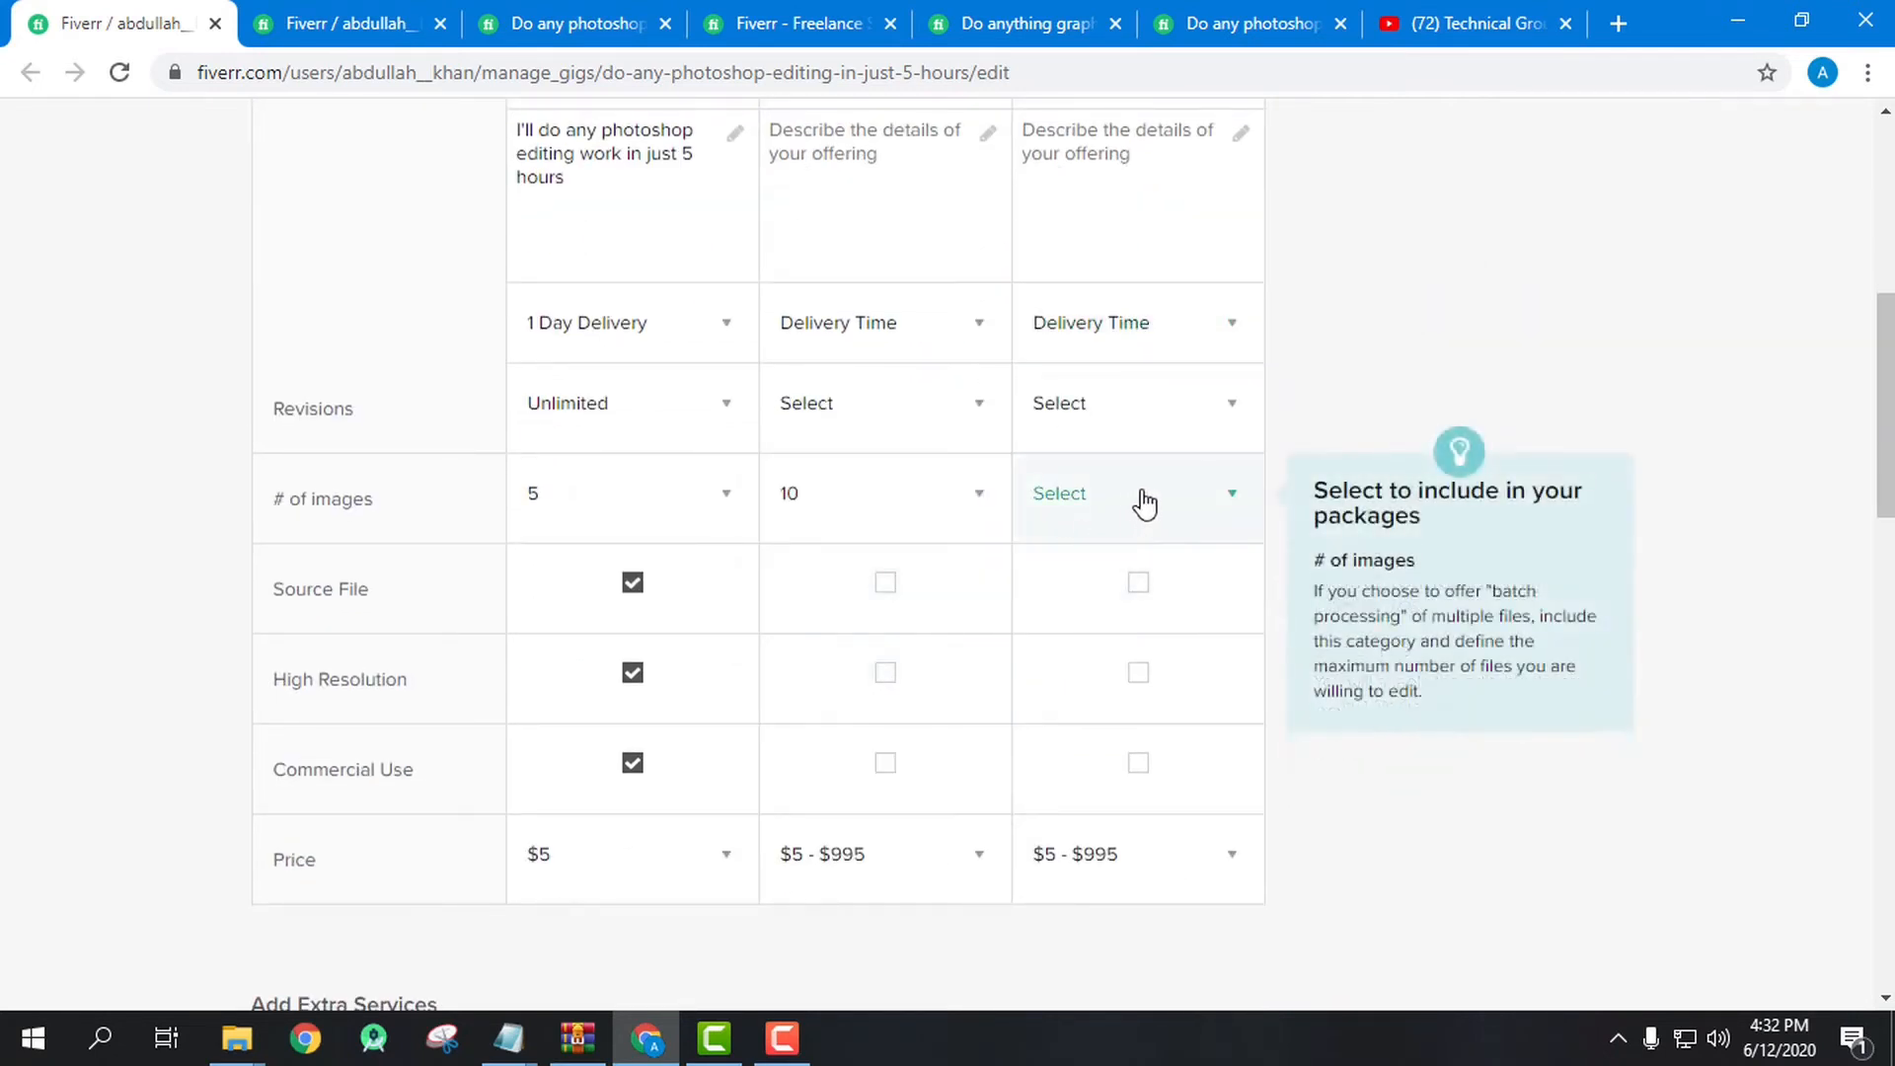
- Set the Premium package's number of images to UNLIMITED
left_click(1187, 505)
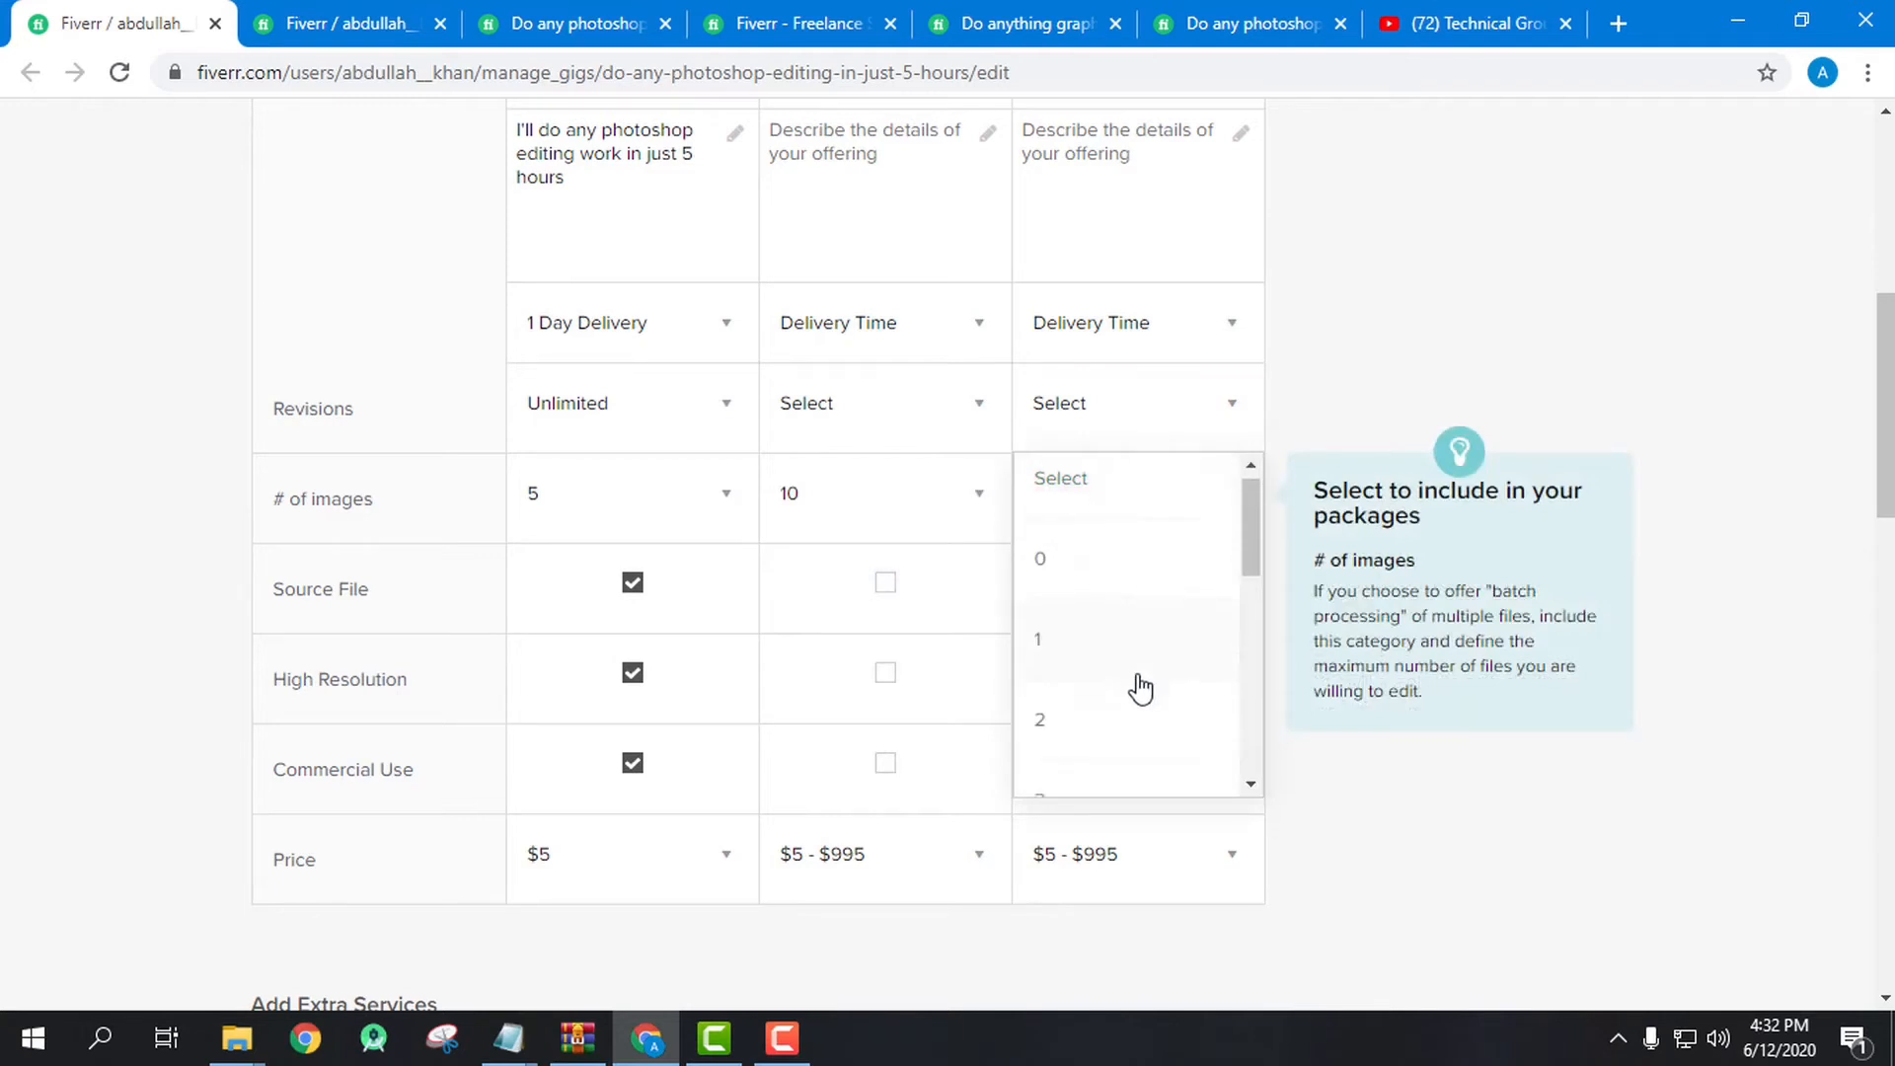
scroll(1135, 710, "down", 5)
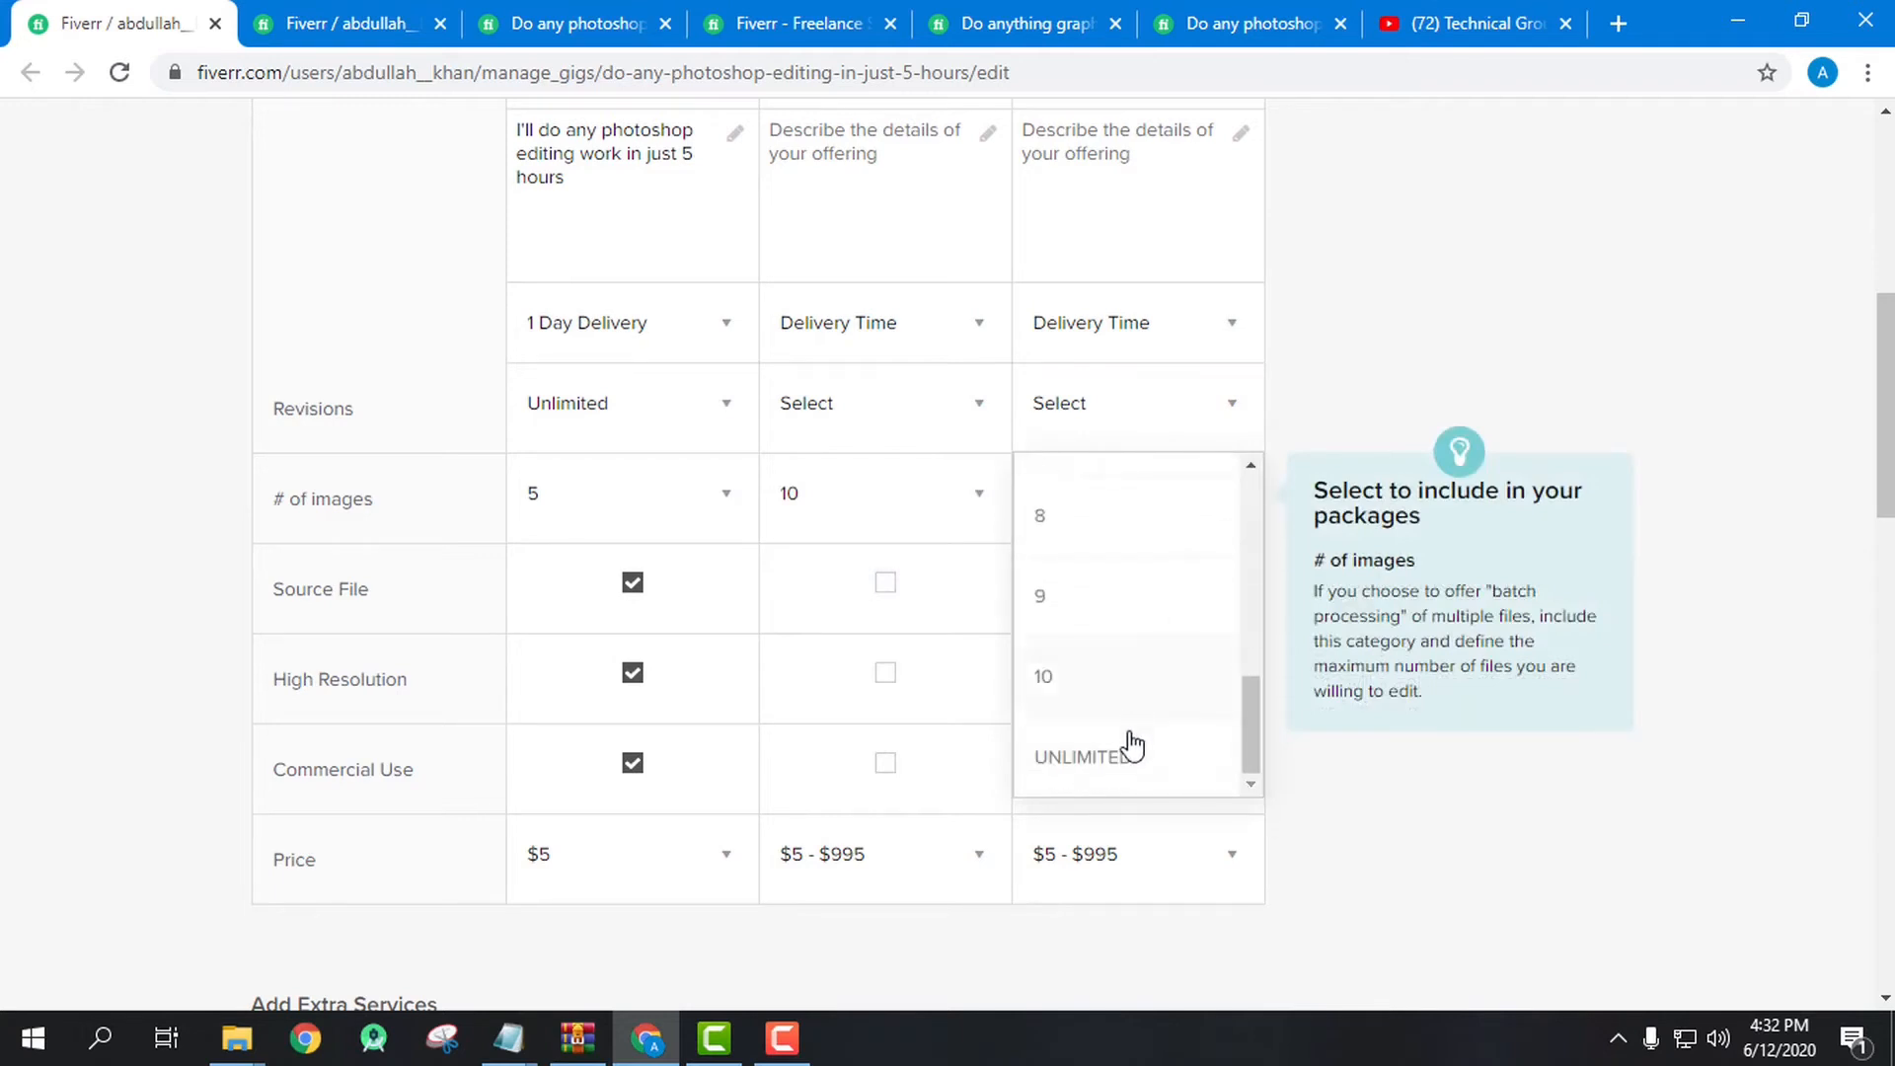
left_click(1093, 693)
left_click(1180, 501)
left_click(1138, 768)
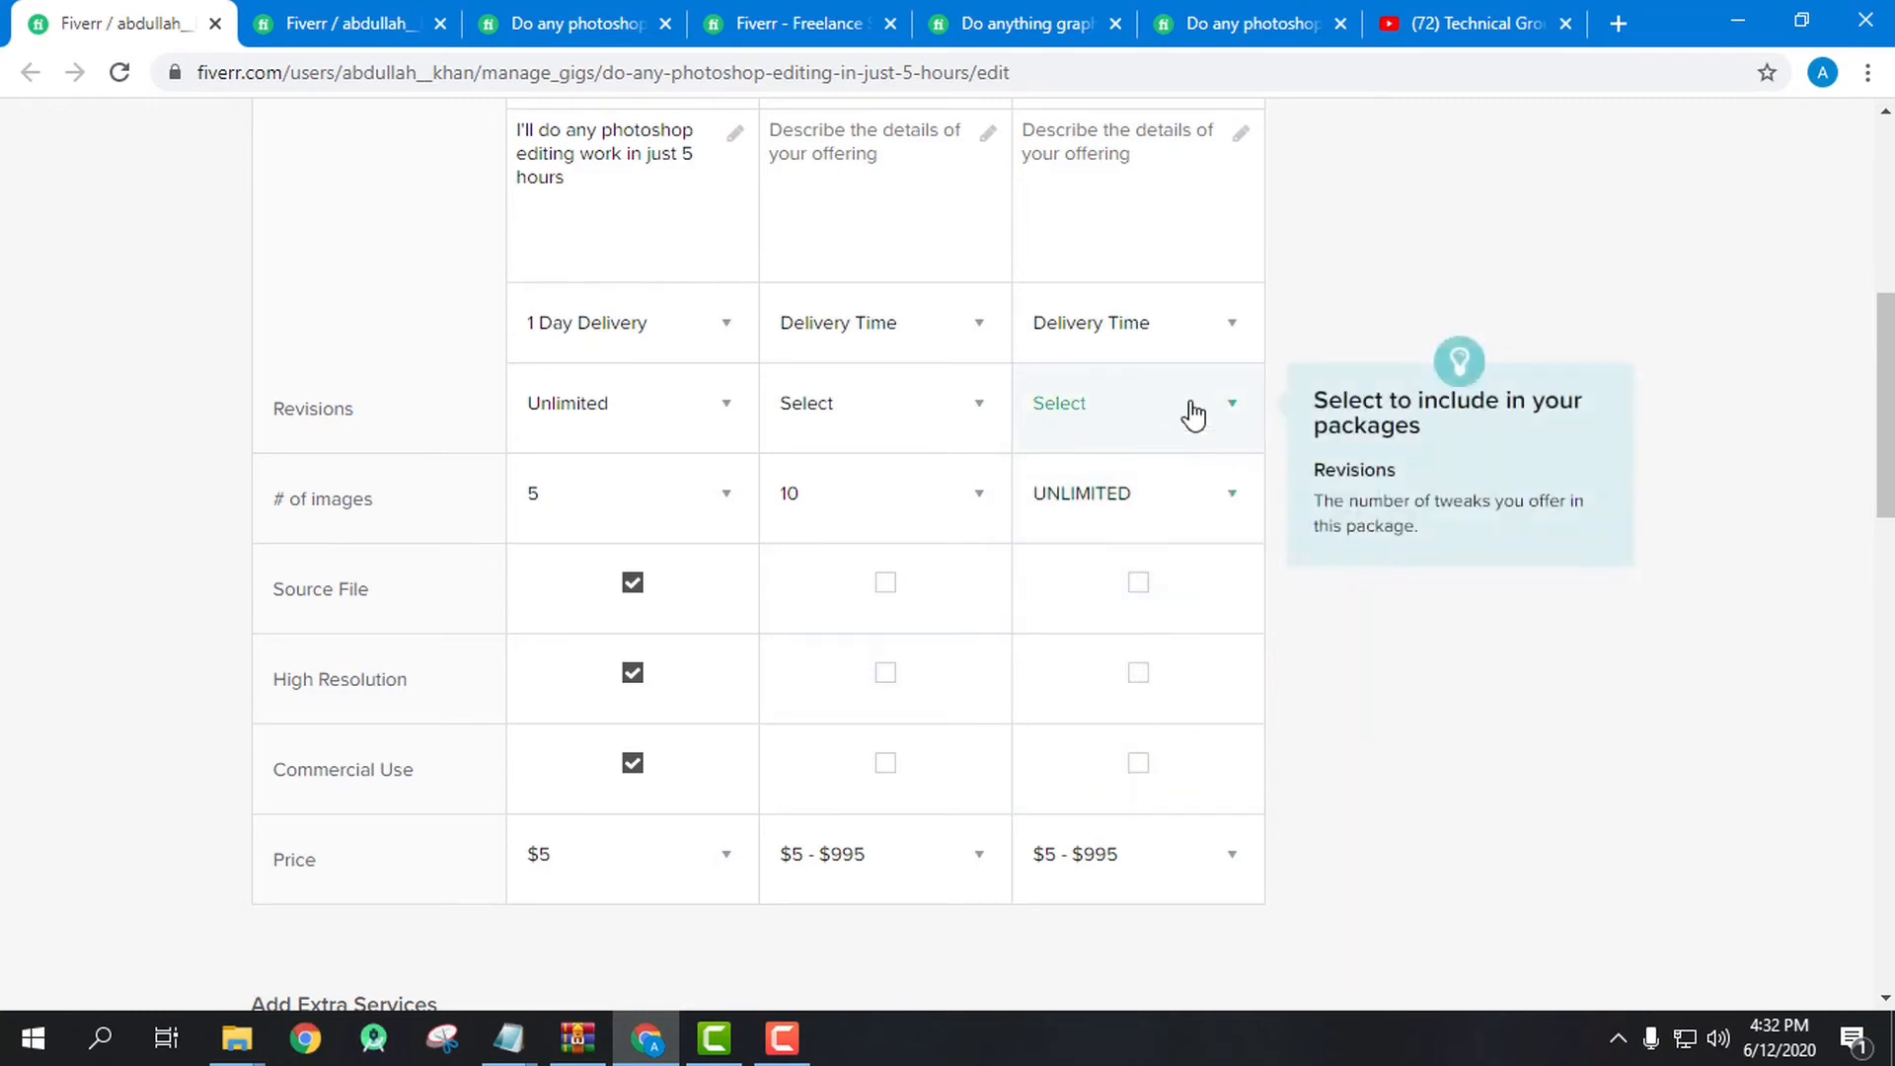
- Go to the gig's Description & FAQ section and open the gig description for editing
left_click(424, 258)
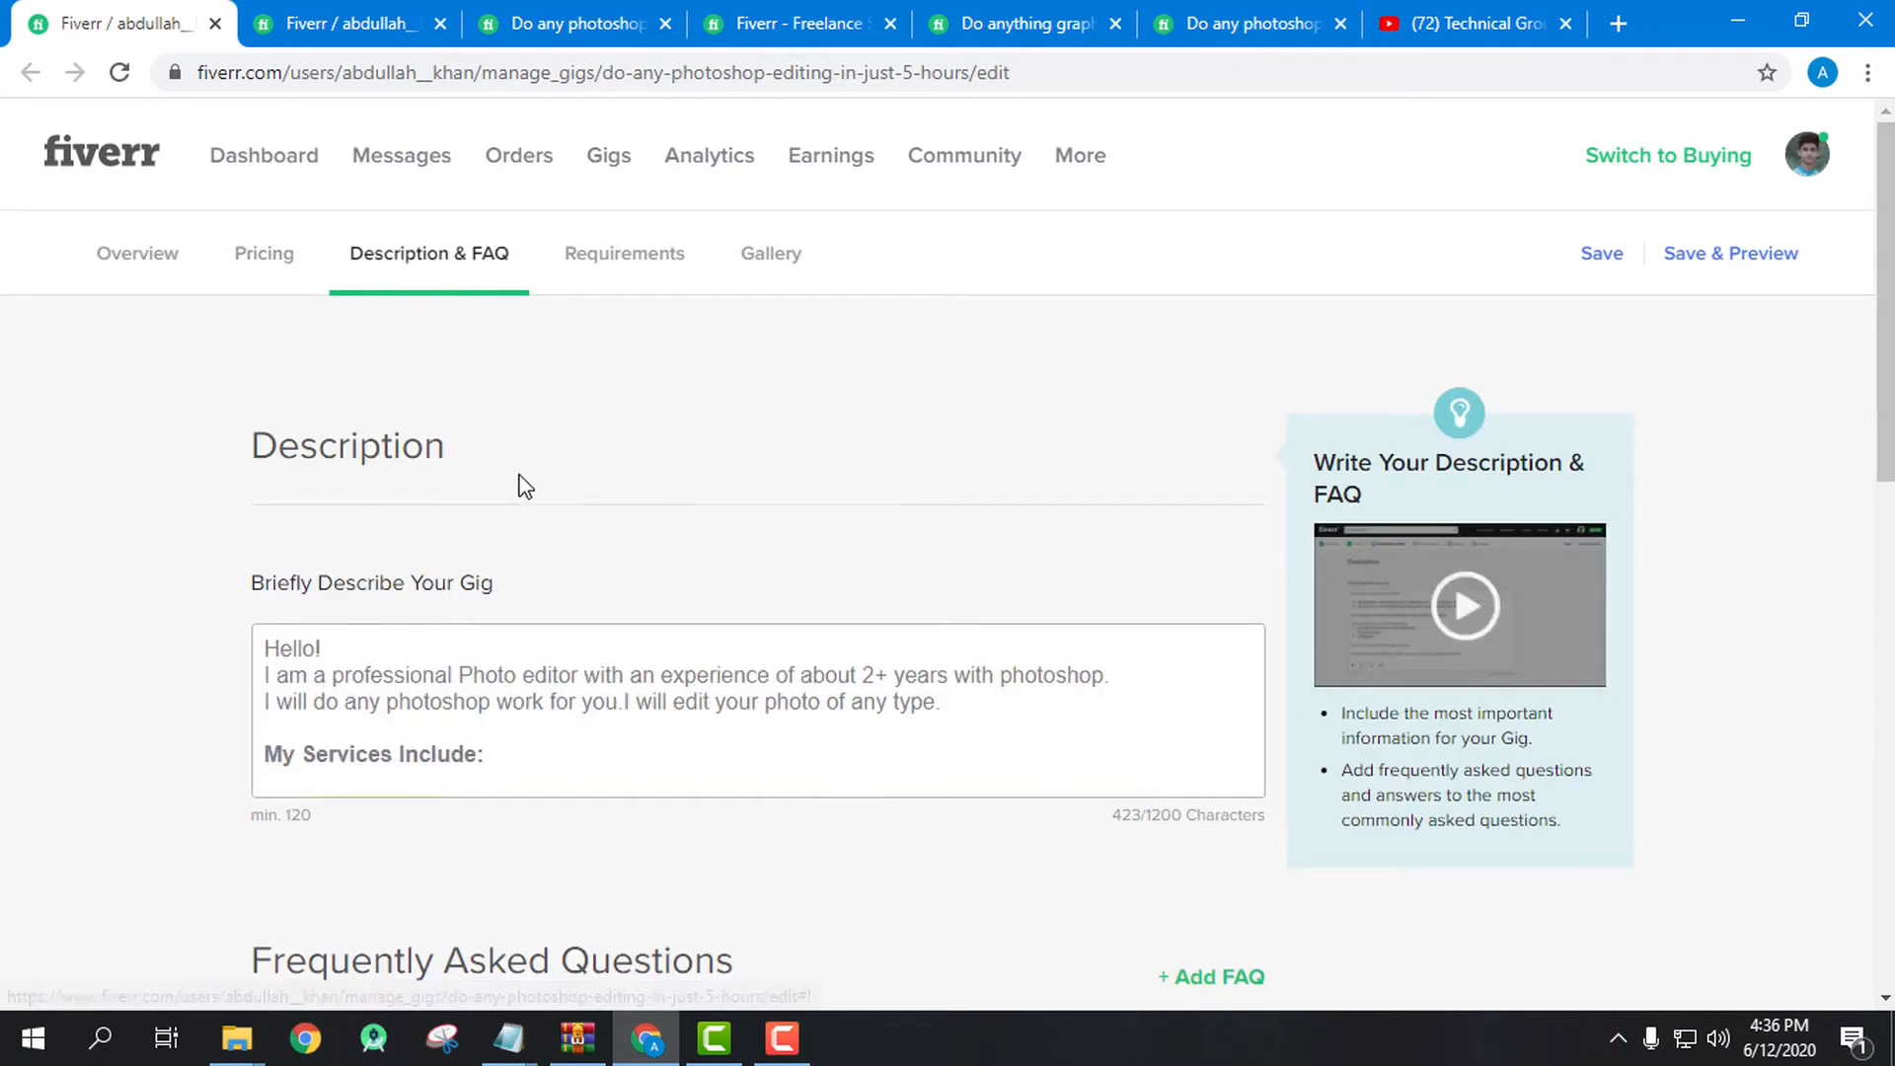
scroll(518, 482, "down", 5)
scroll(592, 548, "up", 1)
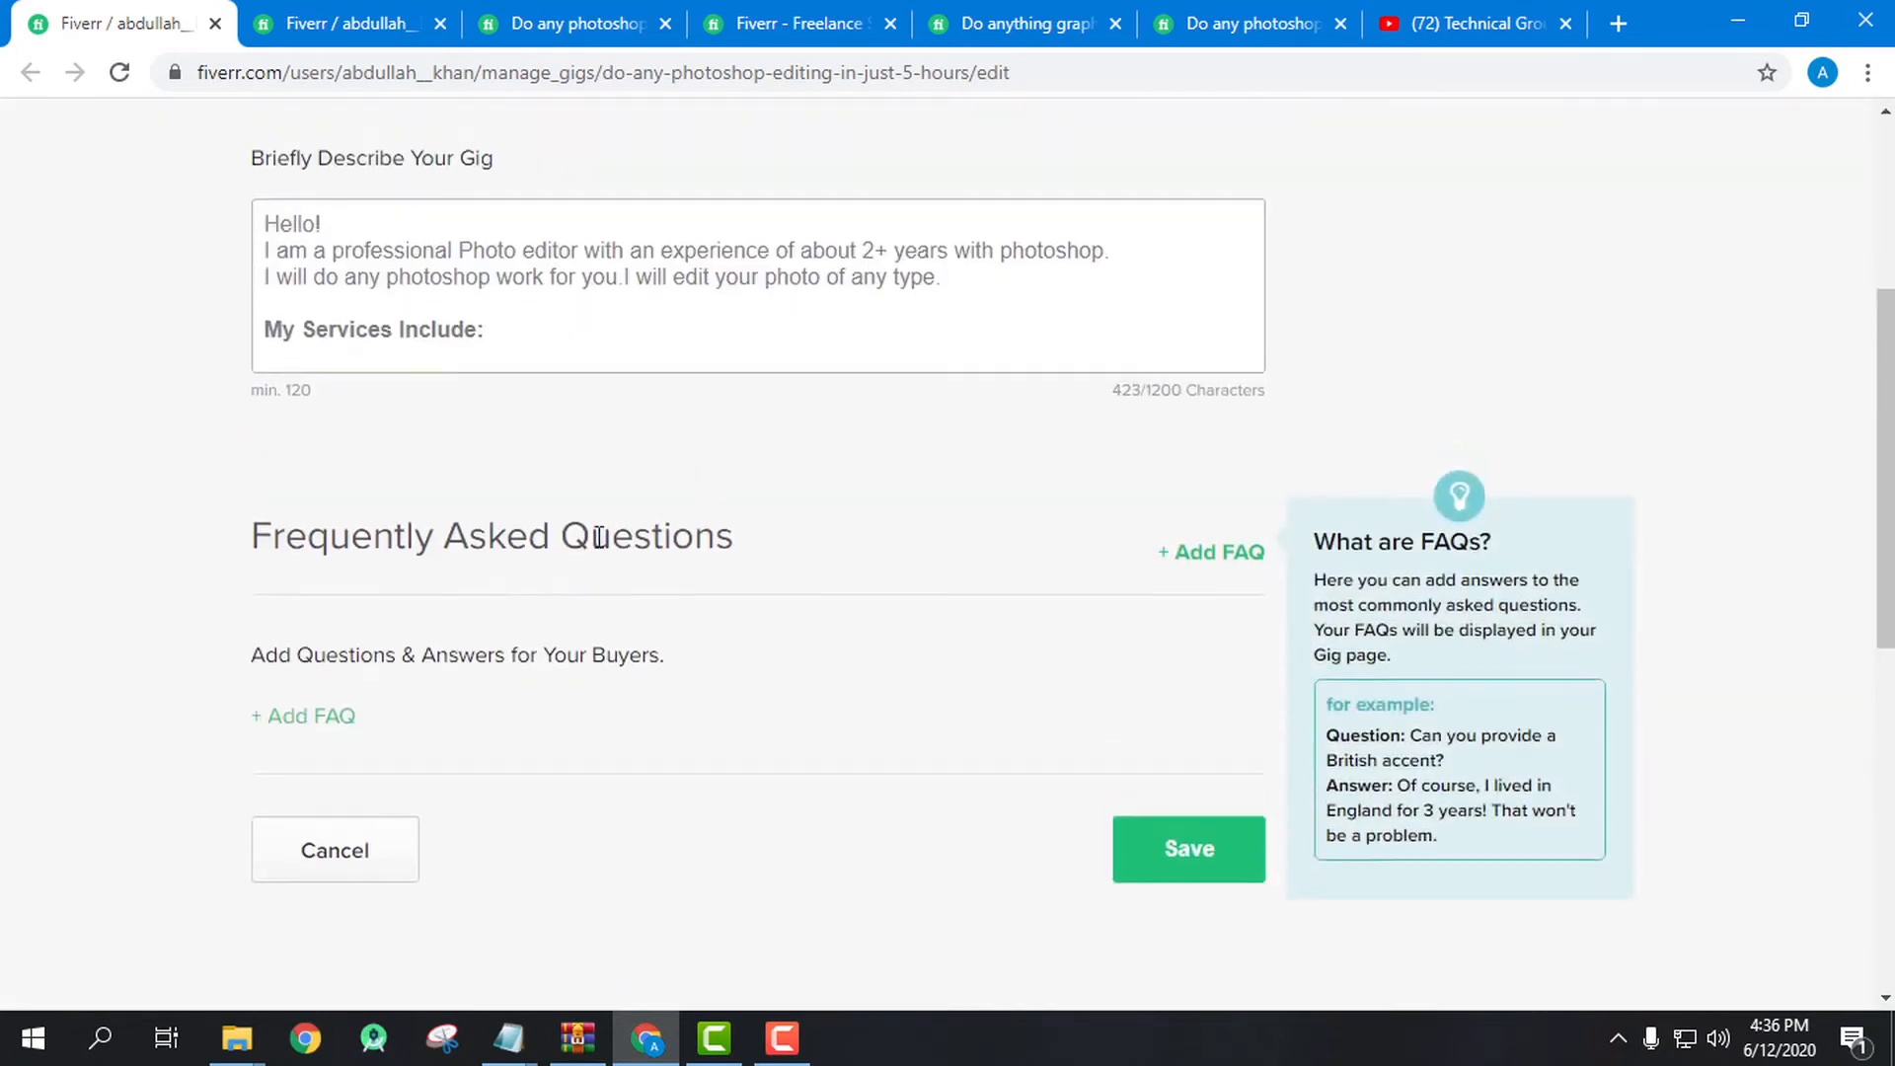
scroll(769, 190, "down", 1)
scroll(770, 321, "up", 1)
left_click(771, 322)
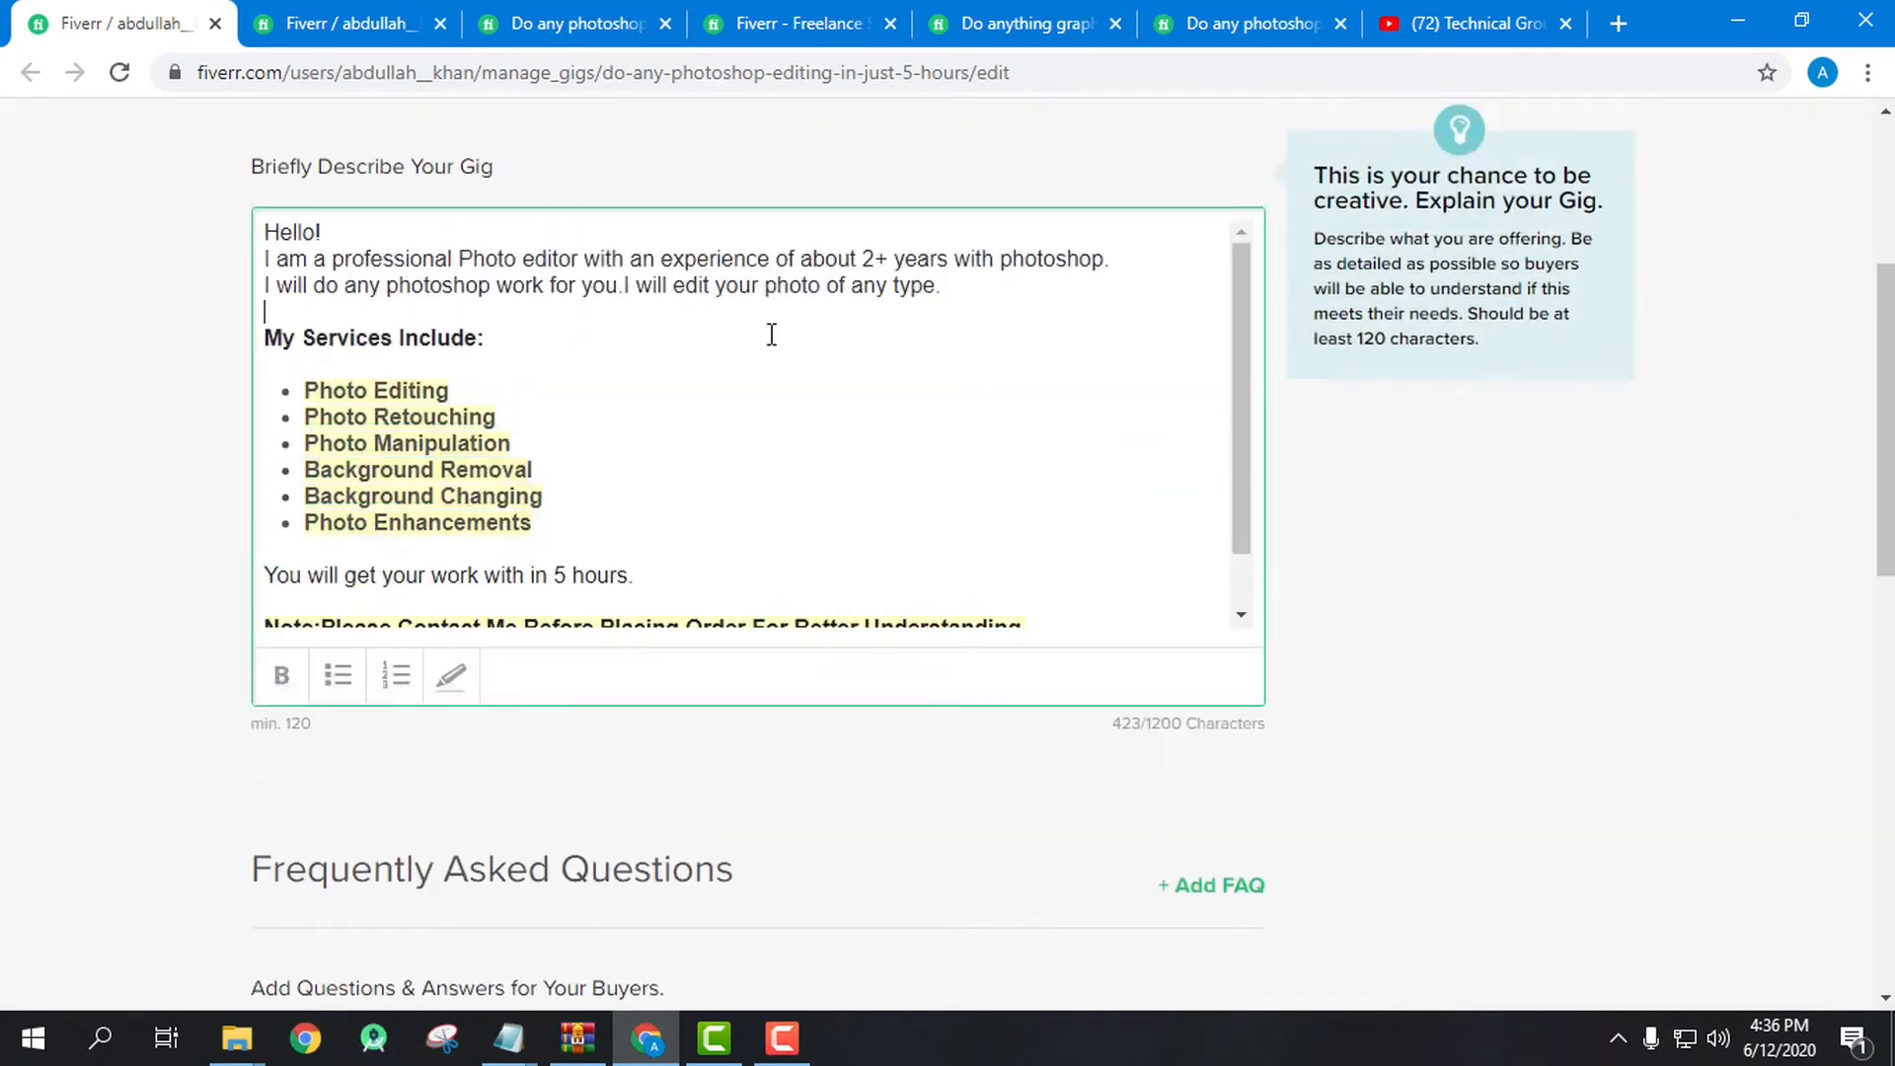
- Read through the gig description, including the services list, the delivery promise and the note on contacting before ordering
scroll(532, 365, "up", 1)
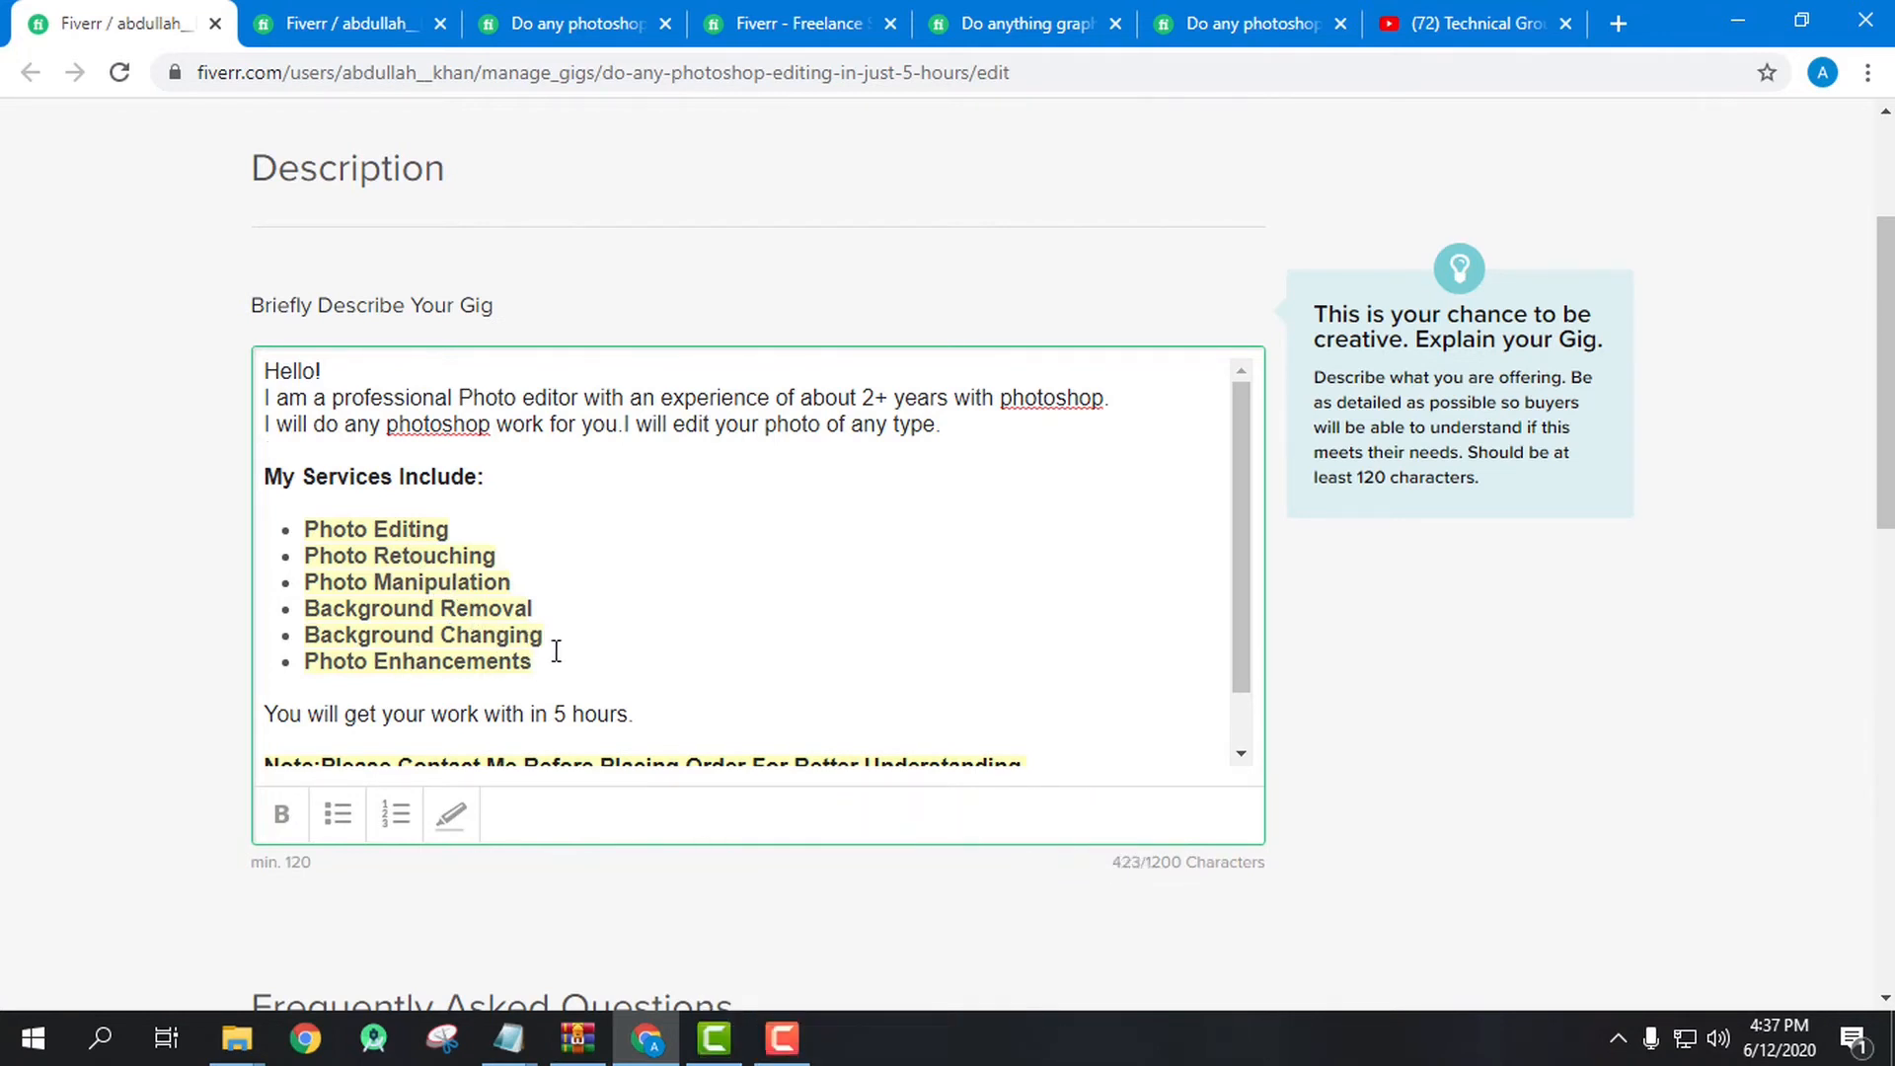
scroll(556, 651, "down", 1)
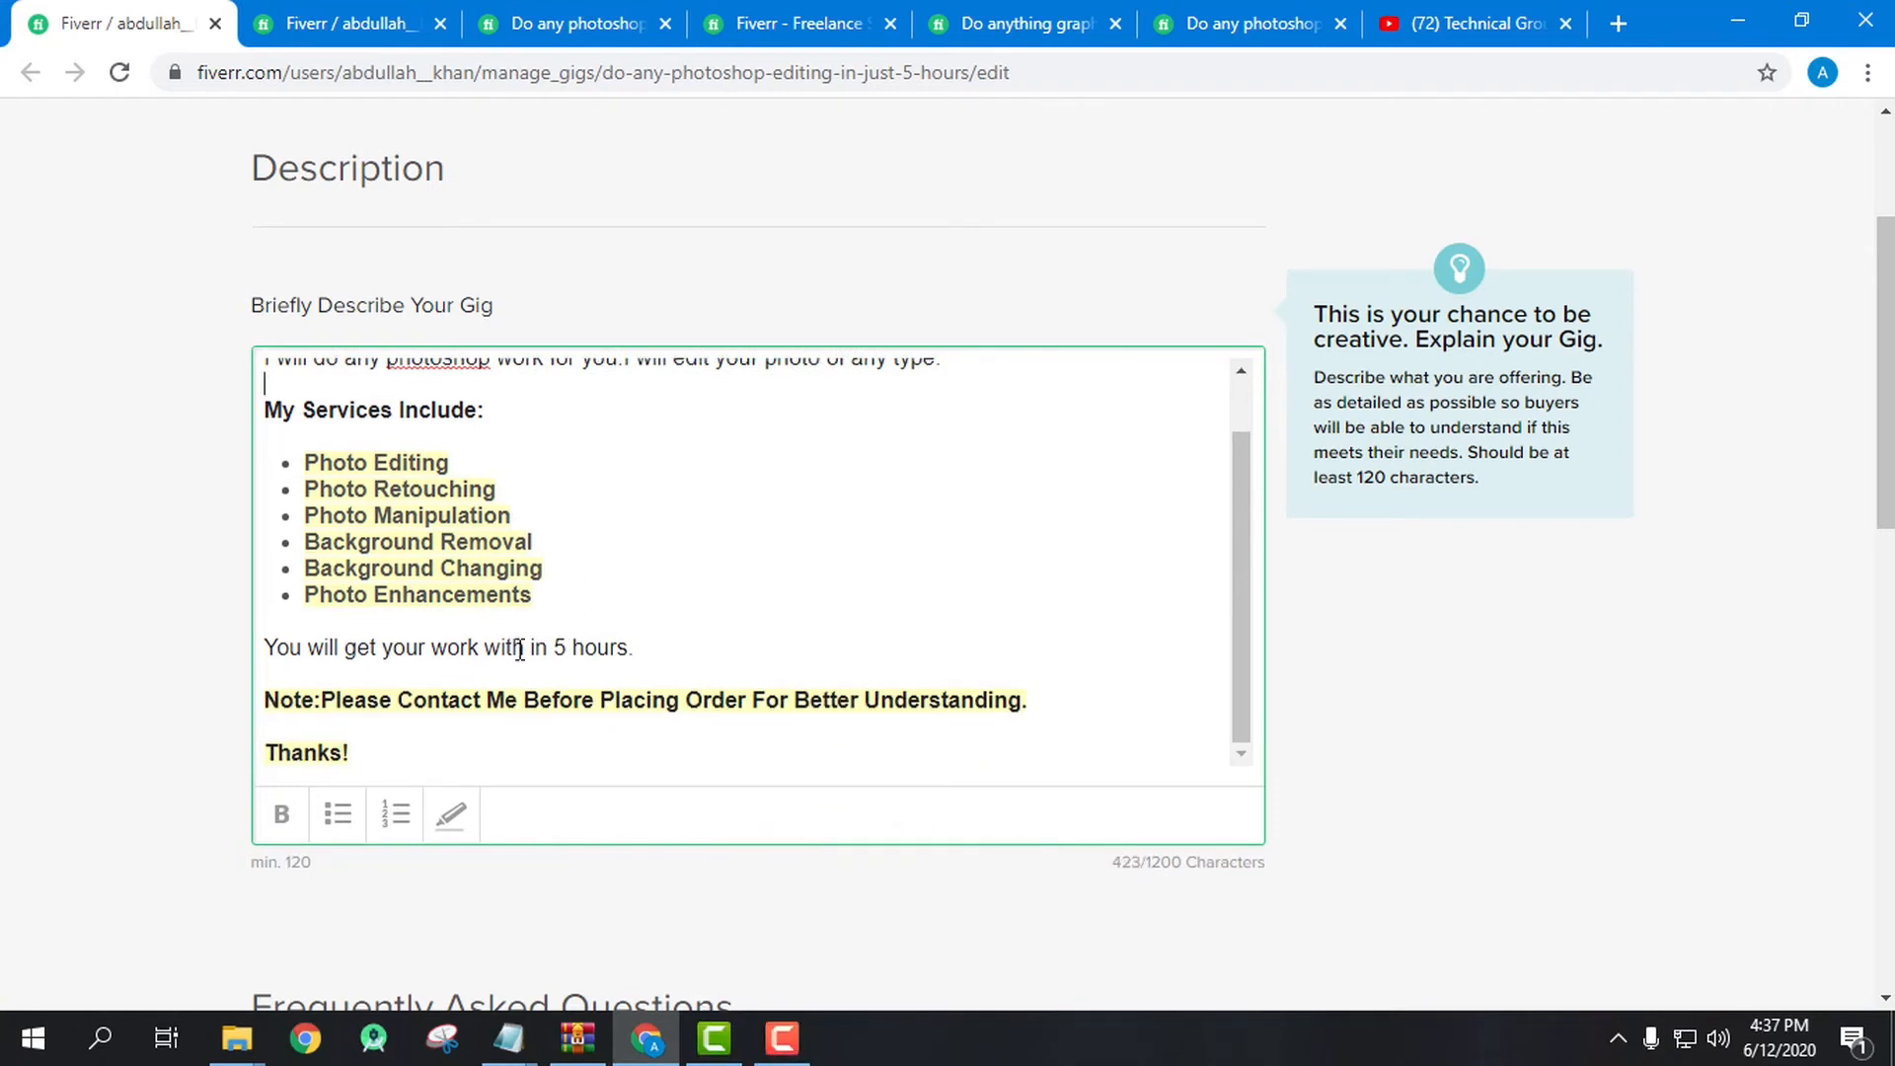
left_click_drag(334, 702, 747, 726)
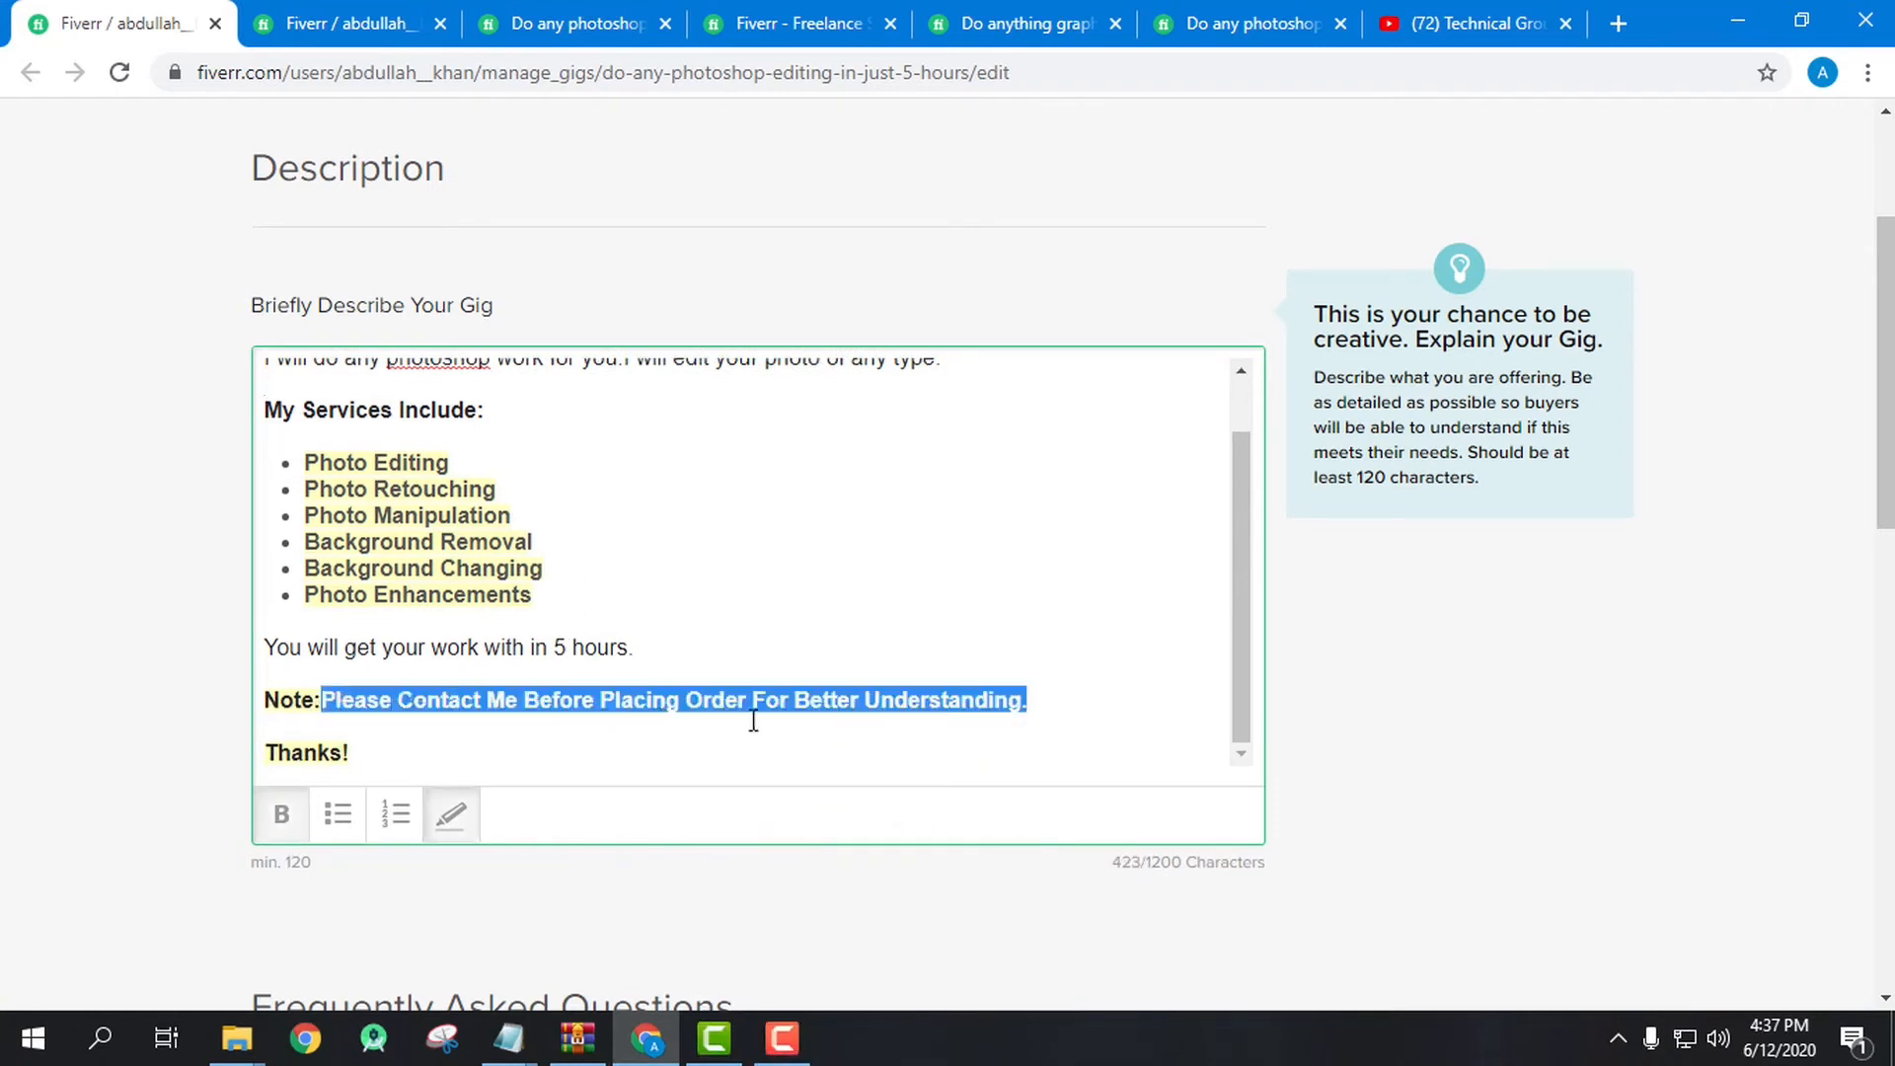
left_click(752, 724)
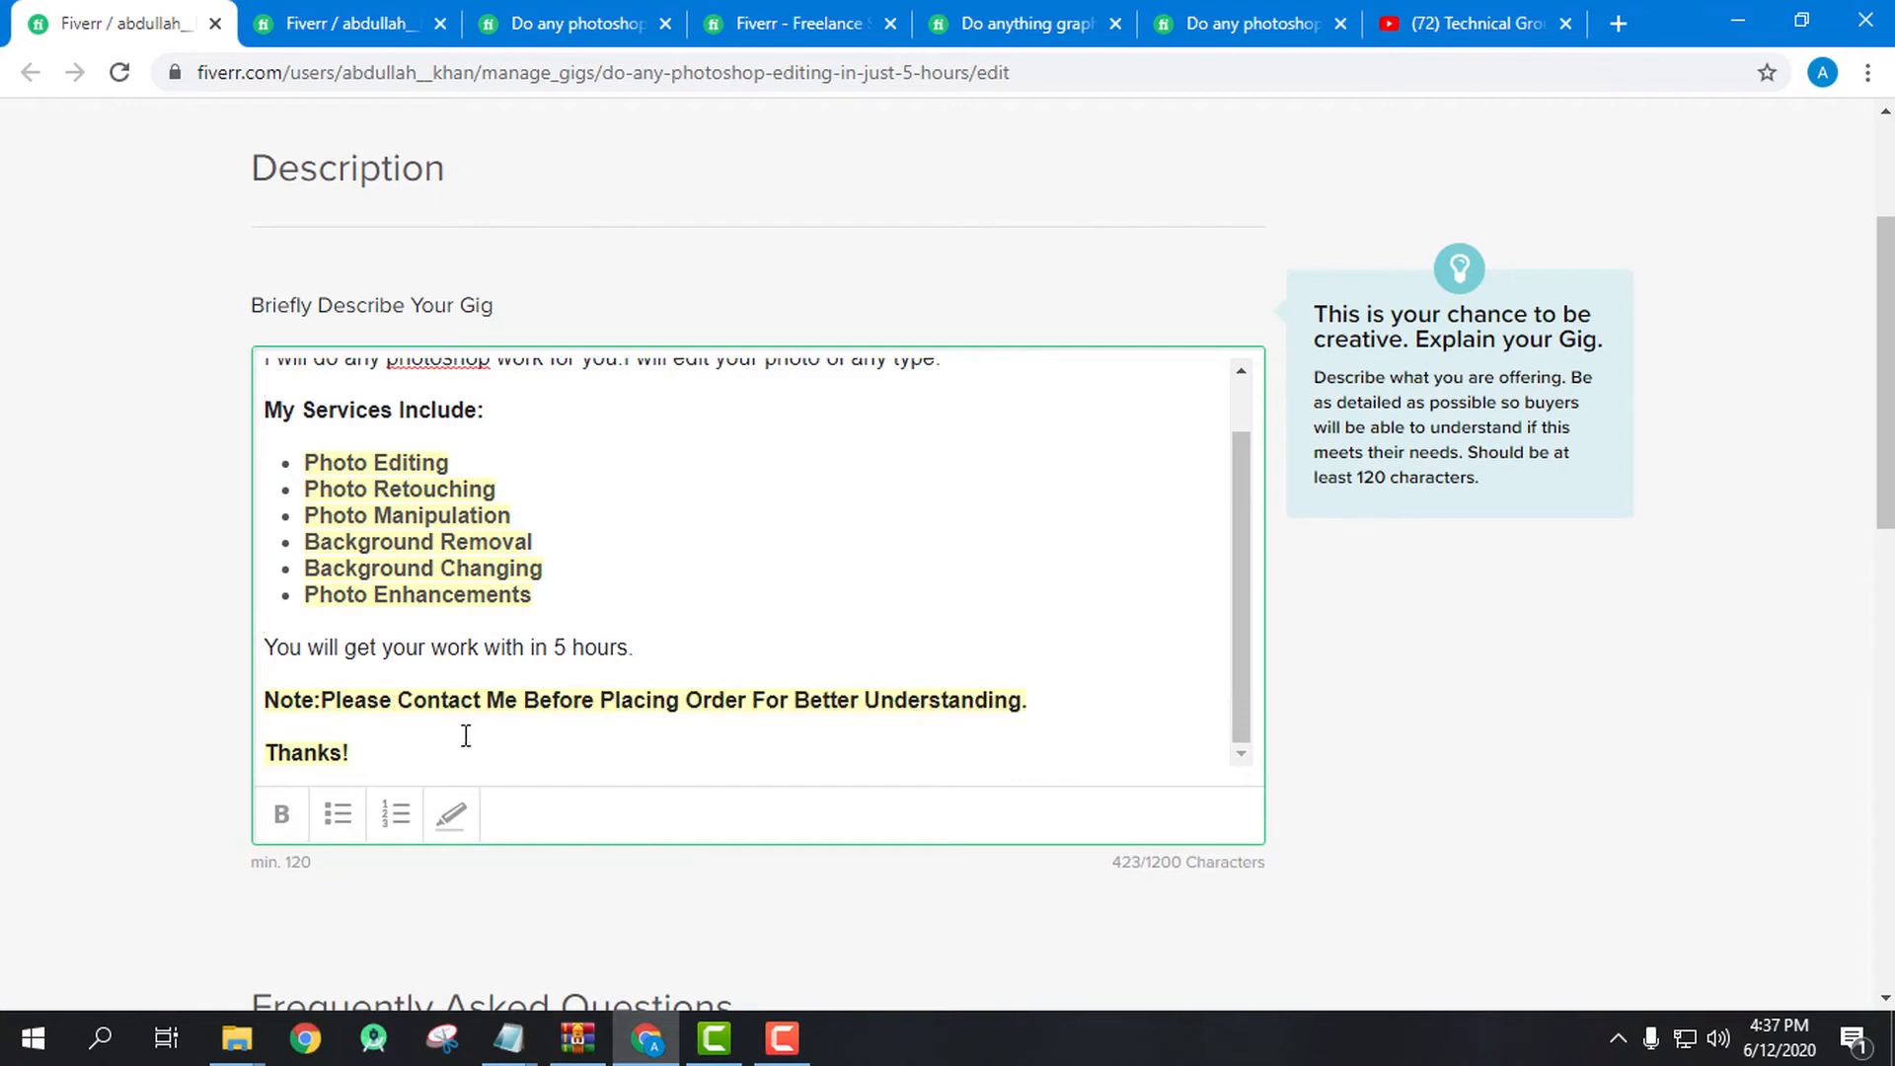
left_click(678, 630)
scroll(767, 565, "up", 2)
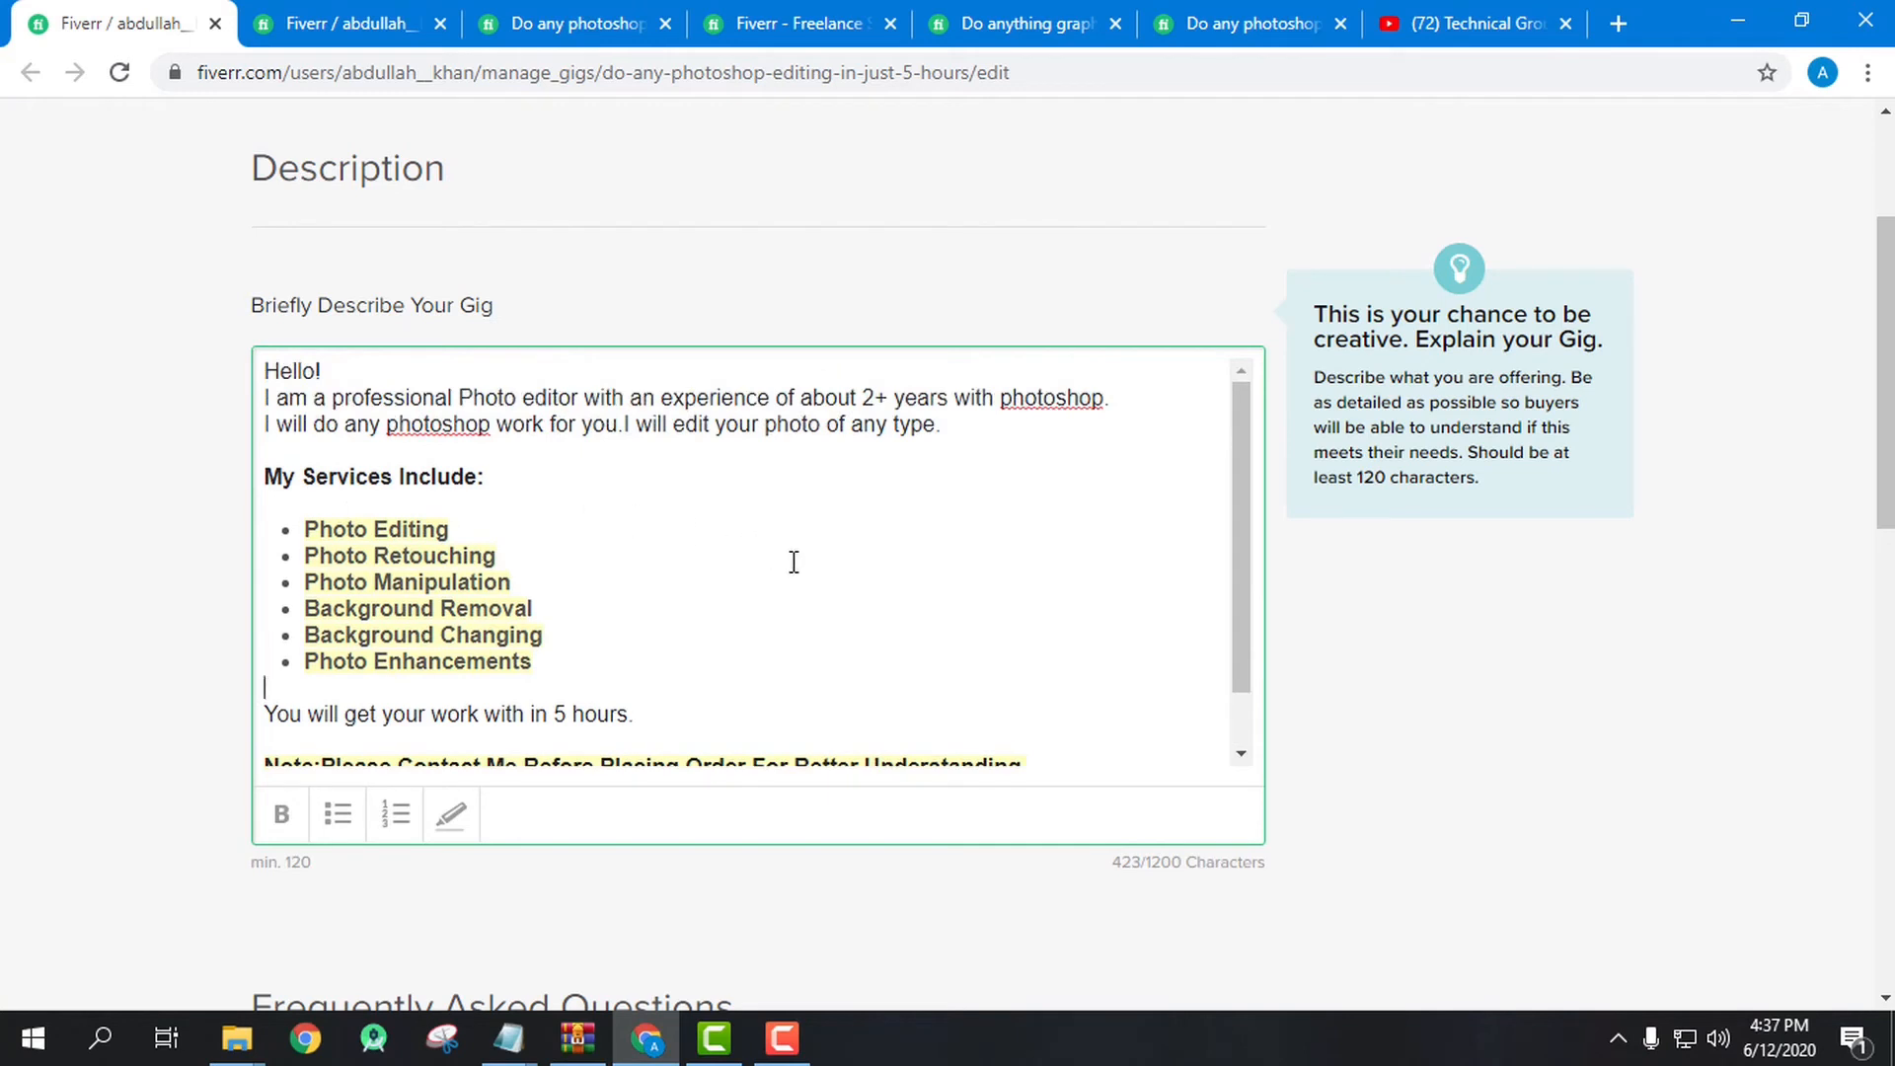
scroll(838, 581, "down", 2)
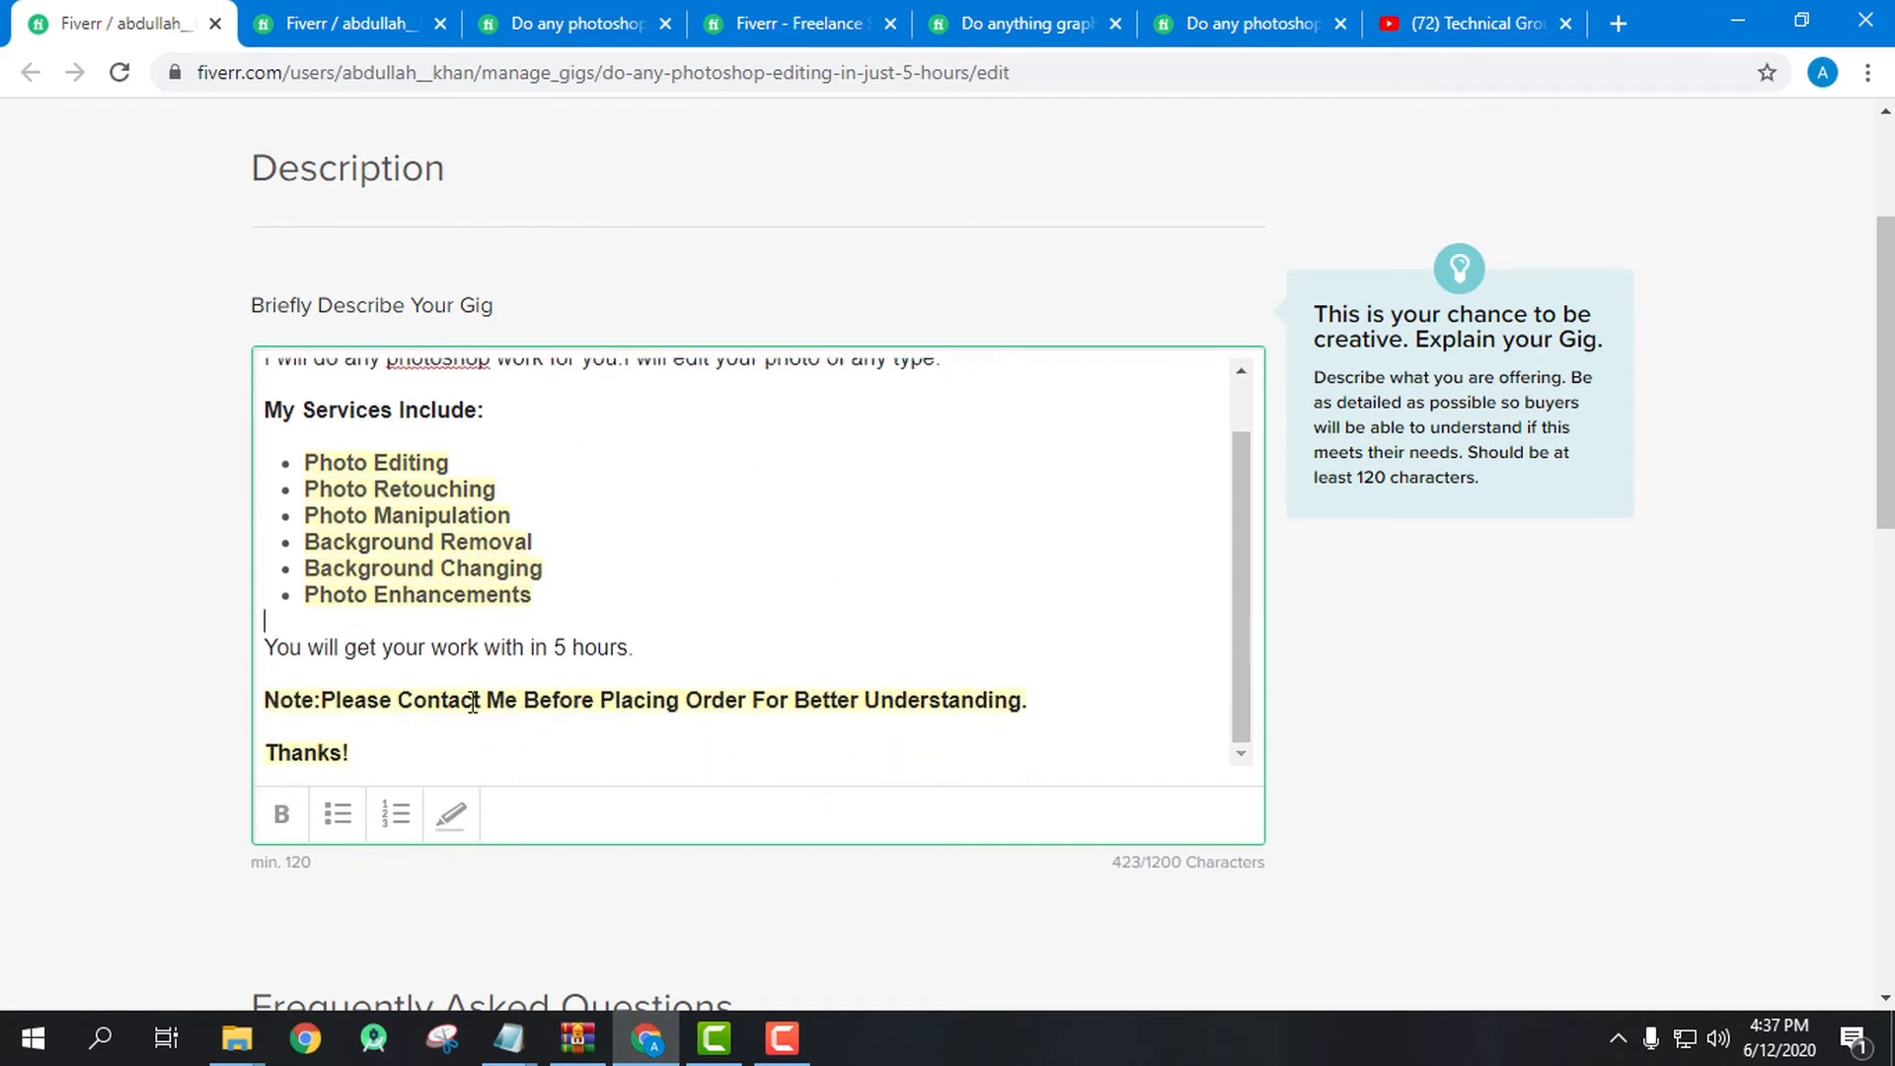
- Save the gig's description and go to the buyer requirements section
scroll(722, 541, "down", 5)
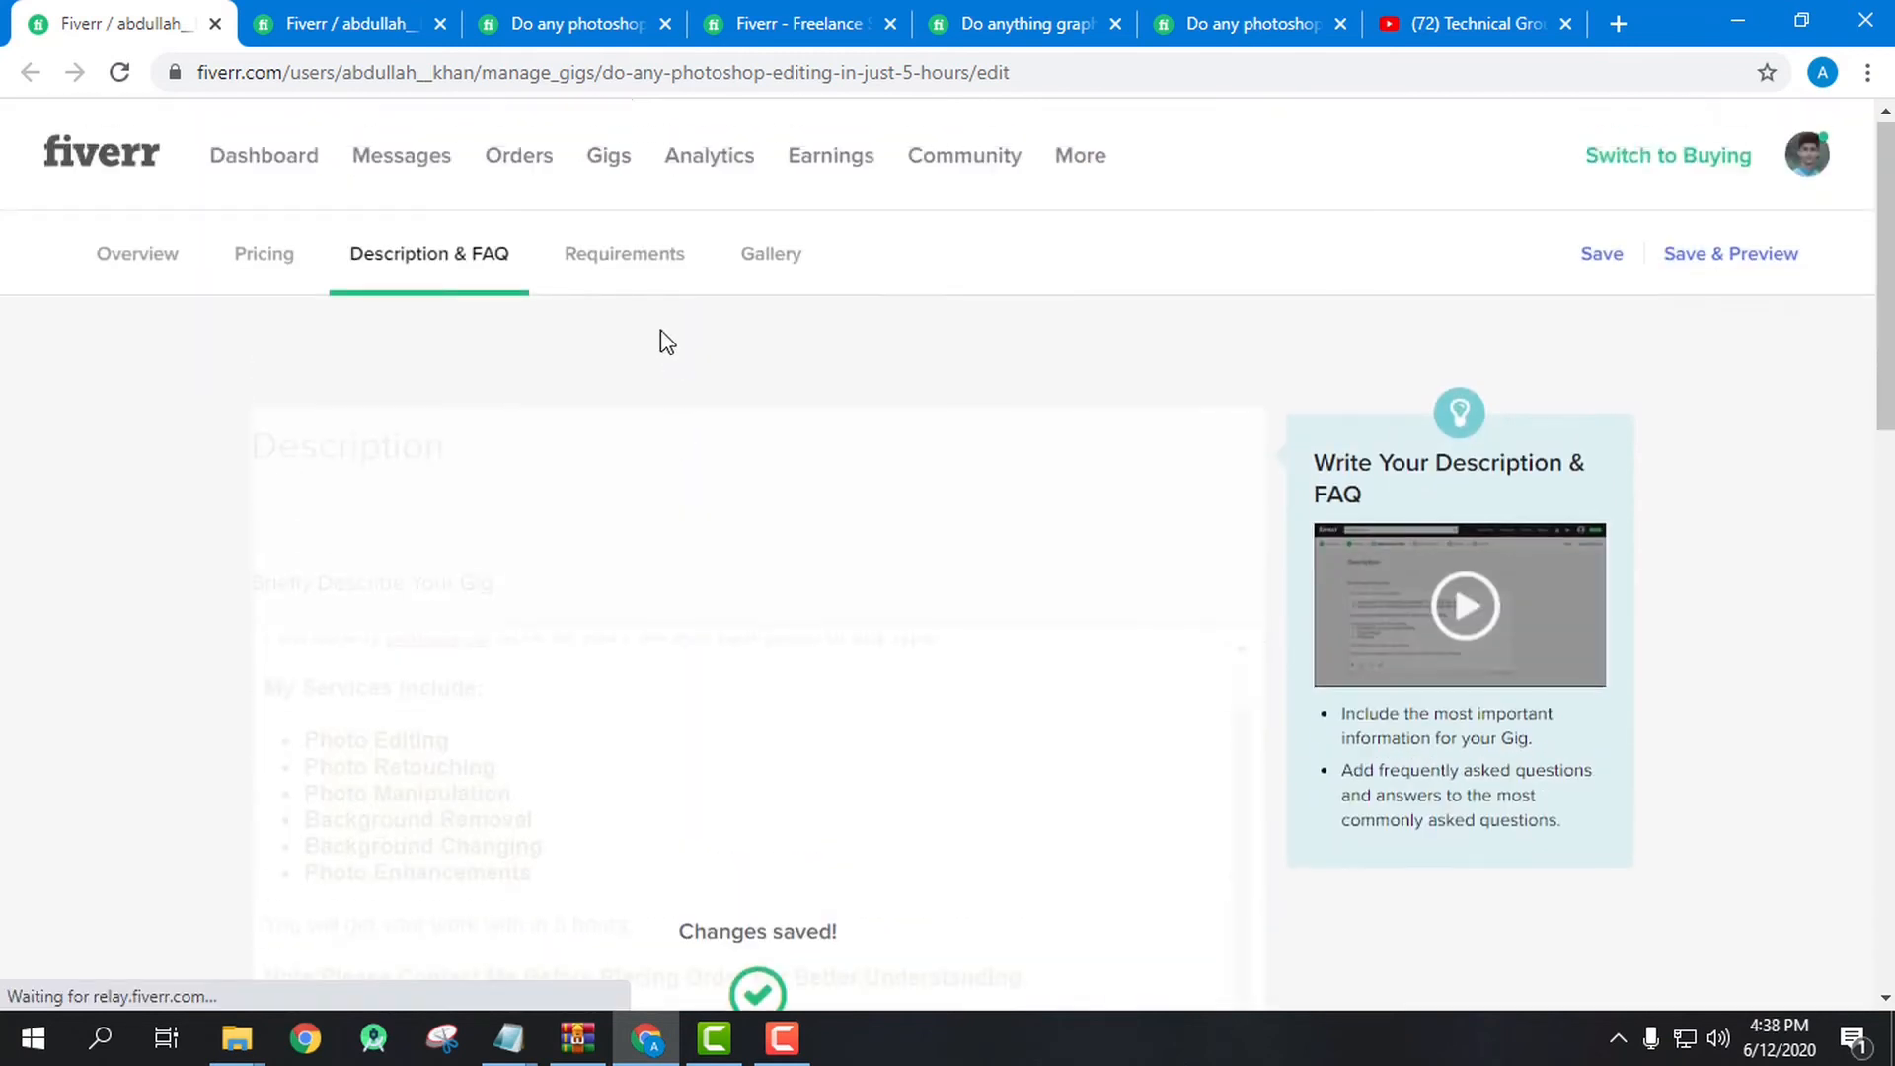
left_click(618, 253)
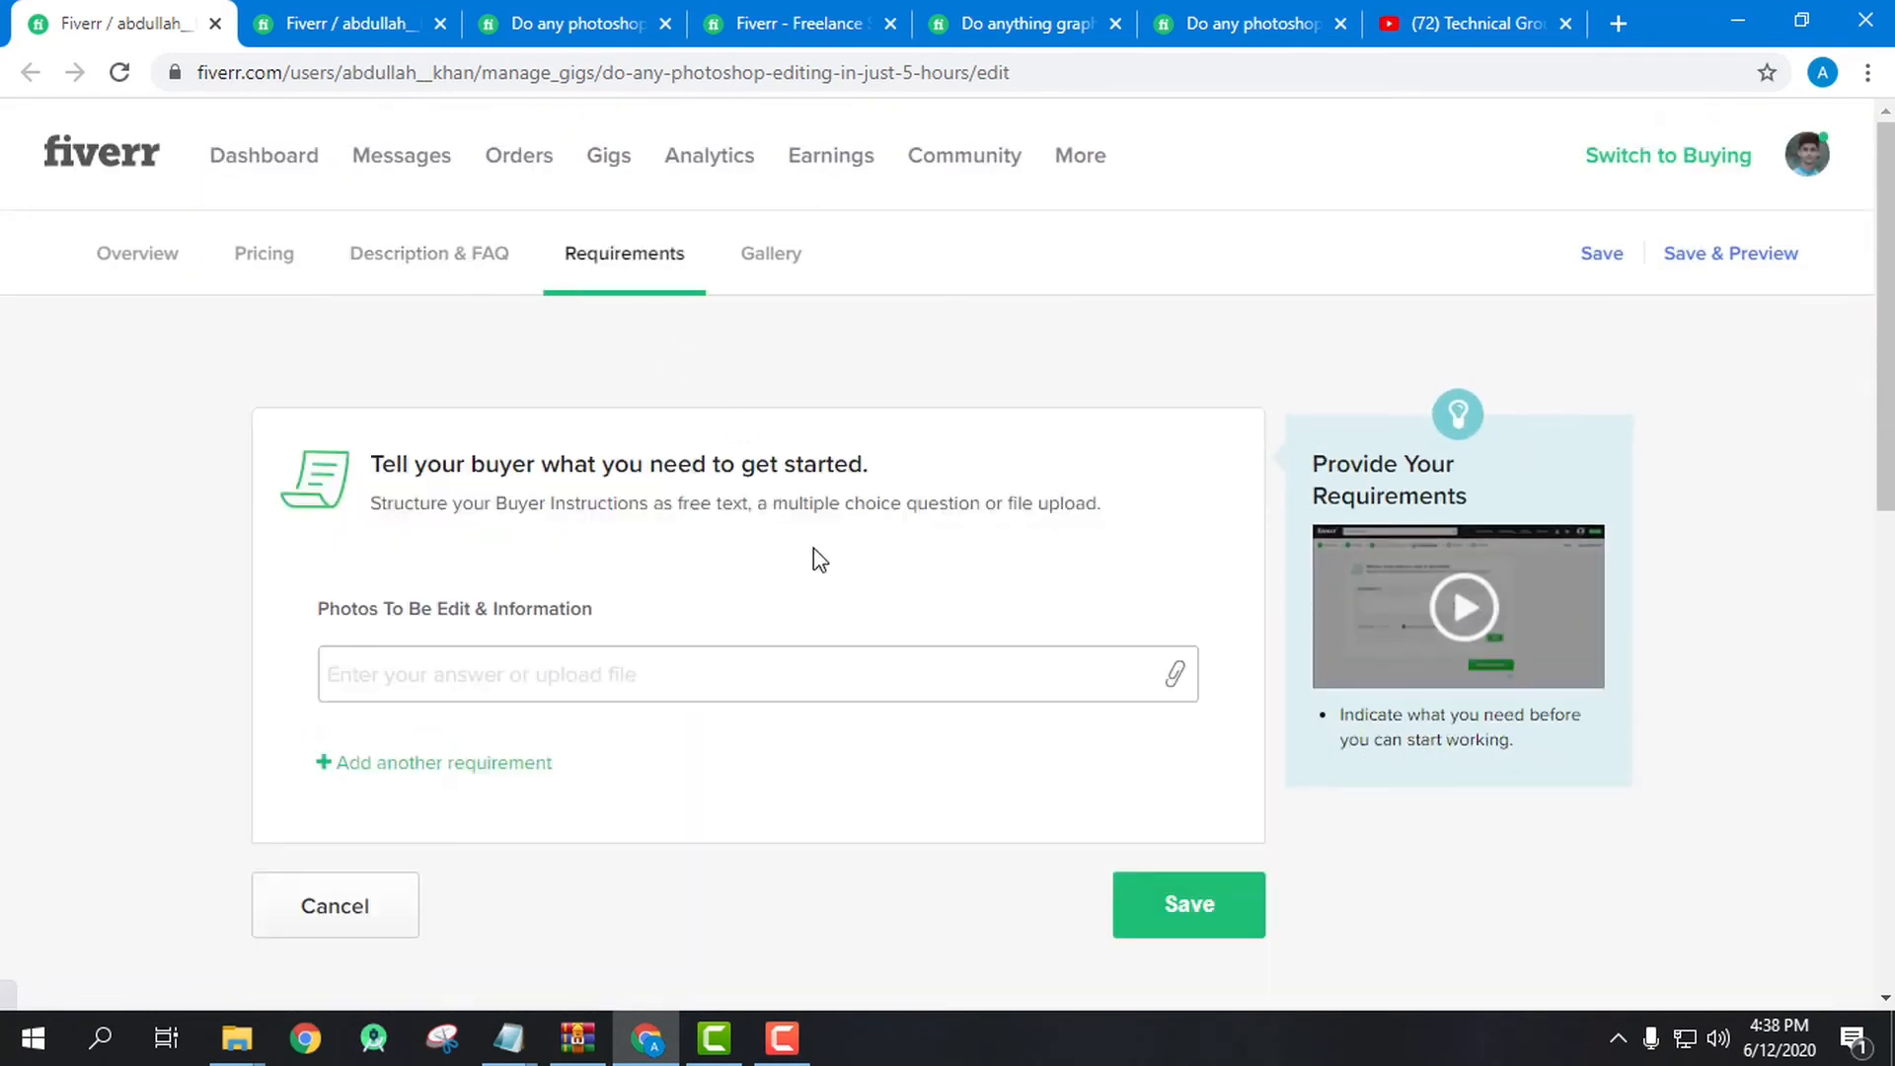
left_click(602, 677)
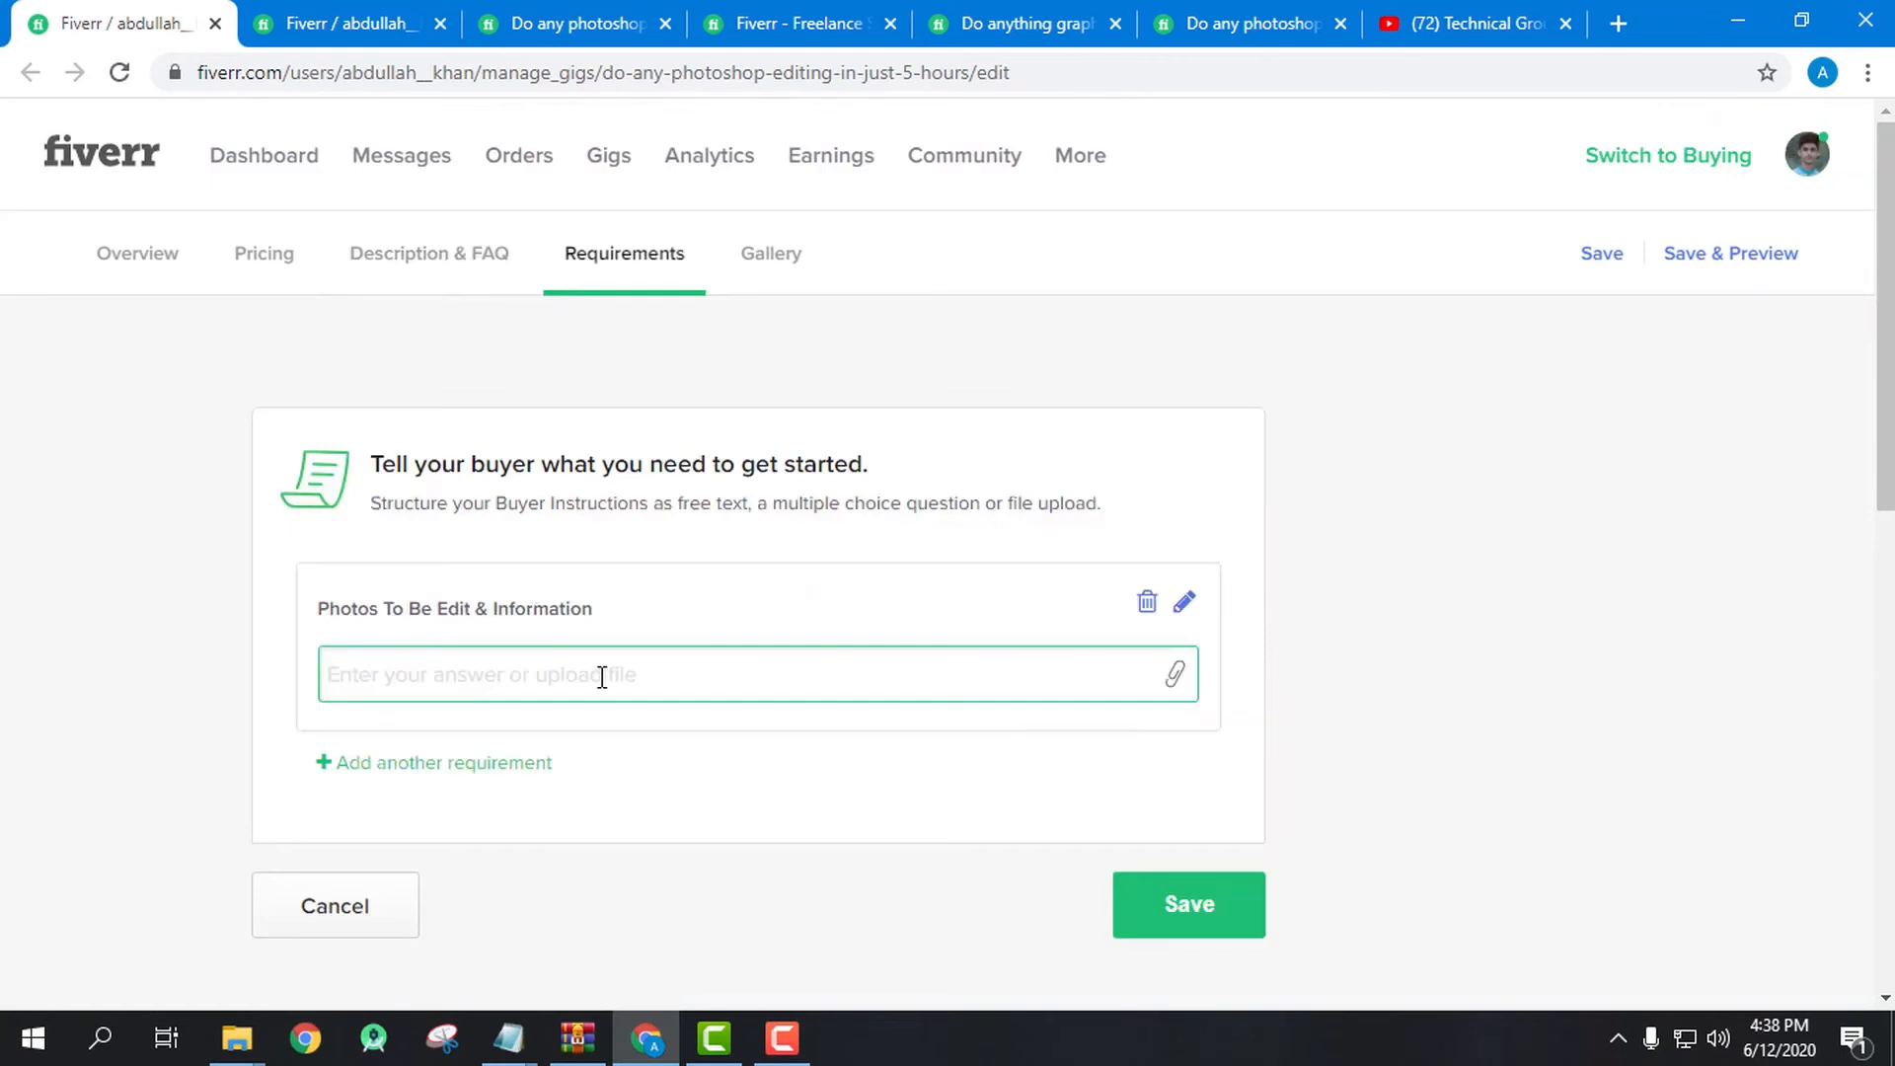
left_click(483, 765)
left_click(558, 711)
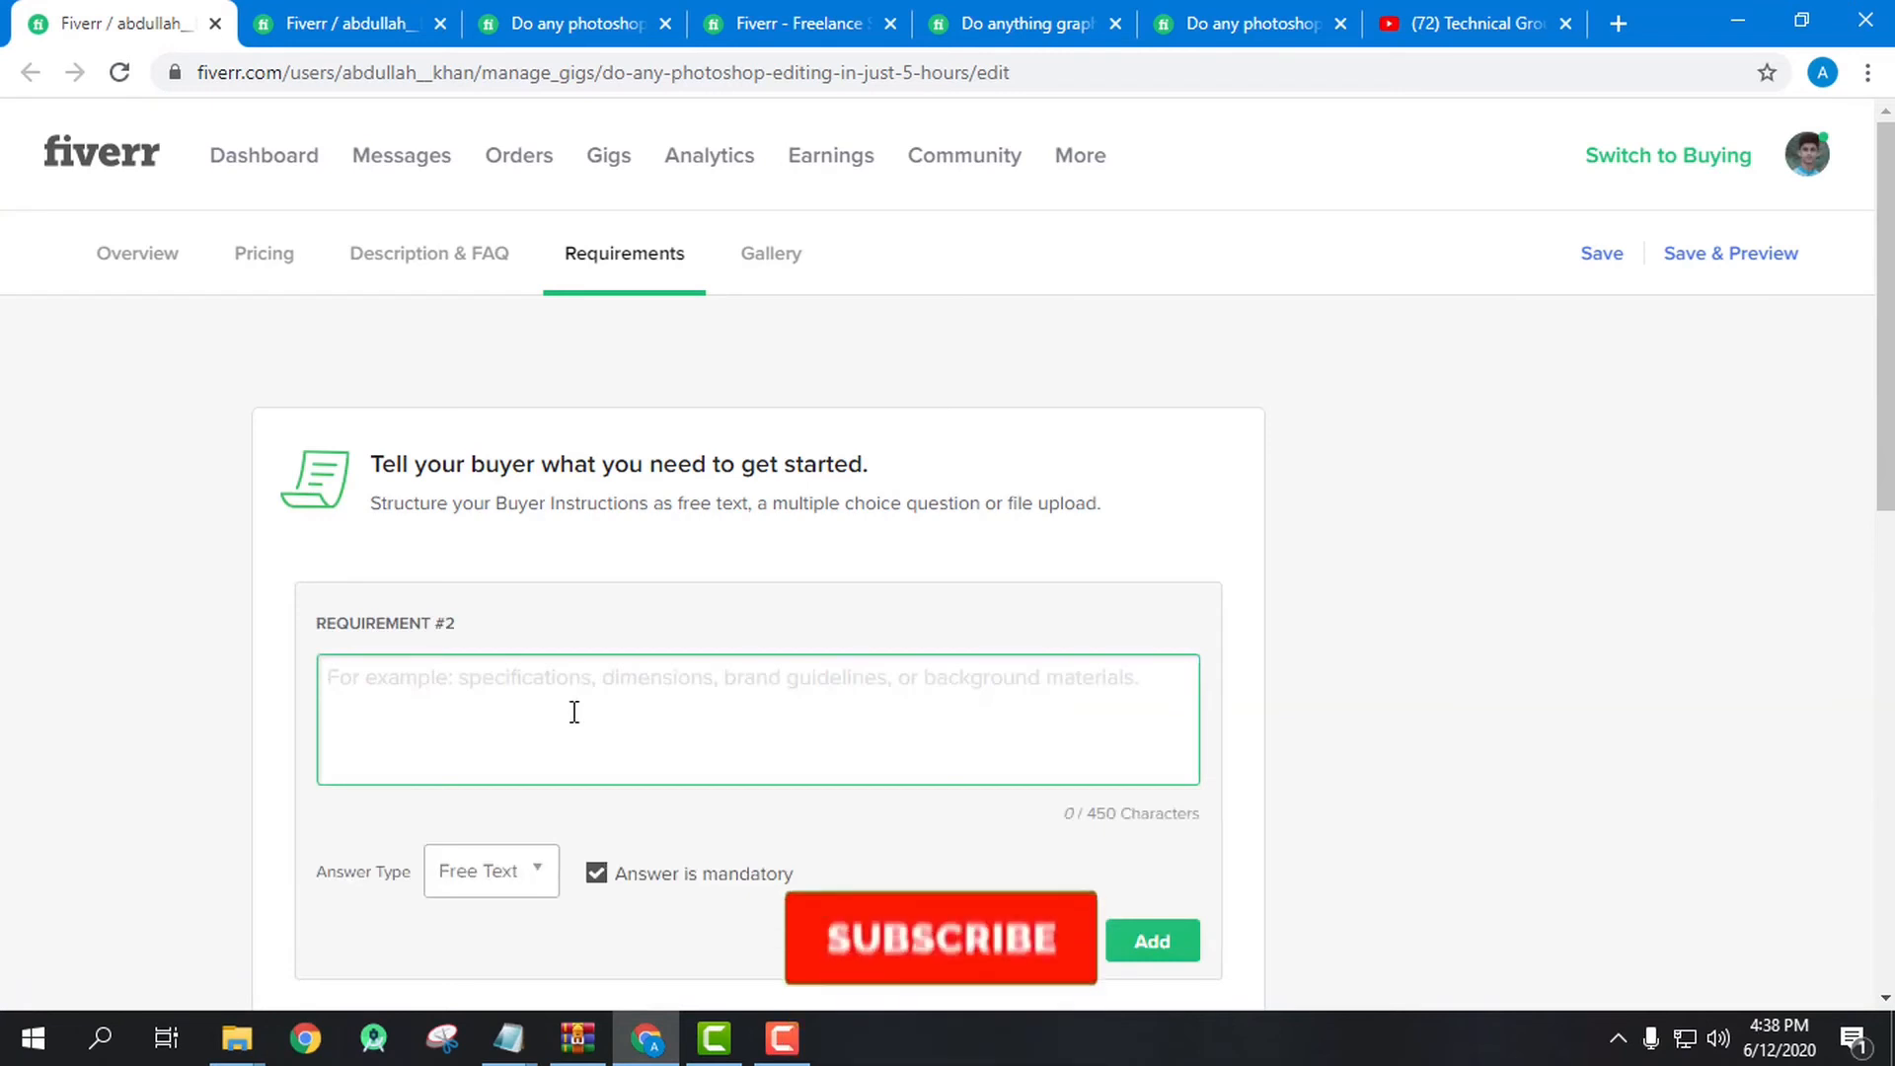
type("p")
key("BackSpace")
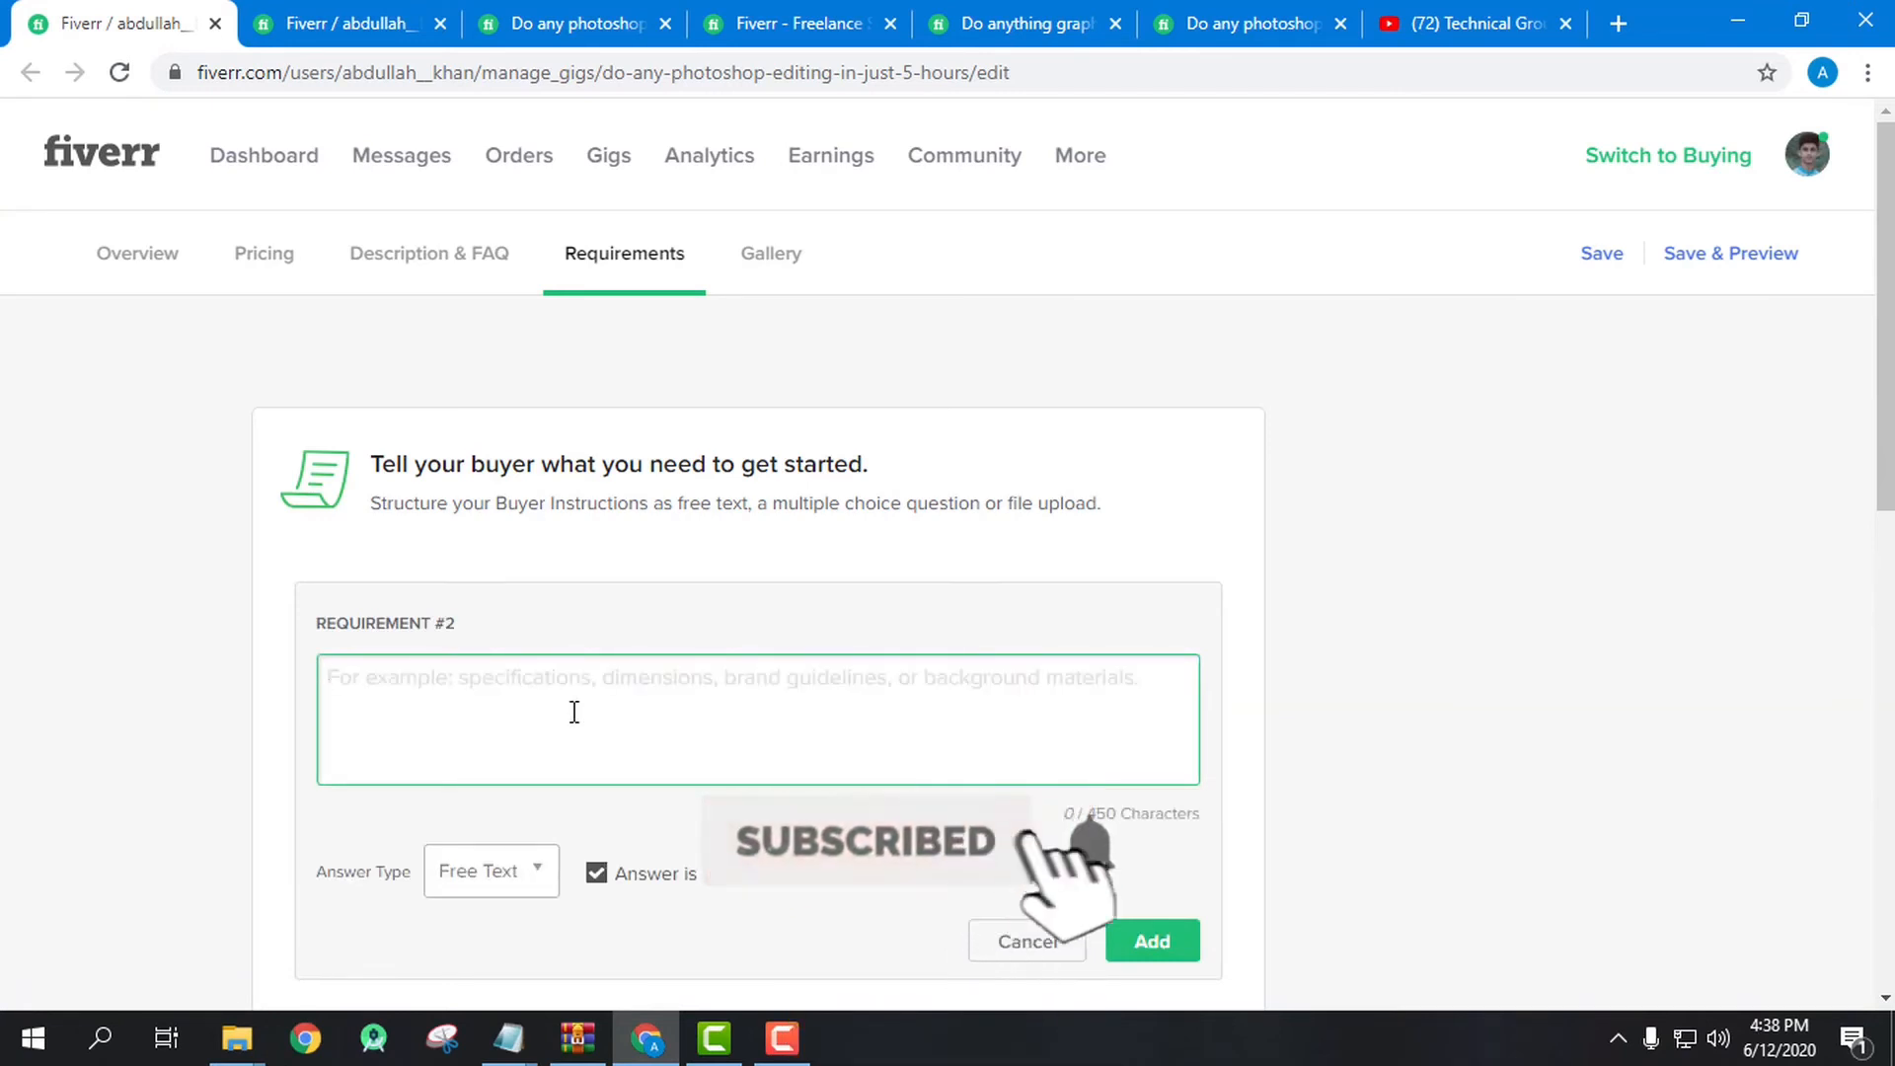
type("Photo &")
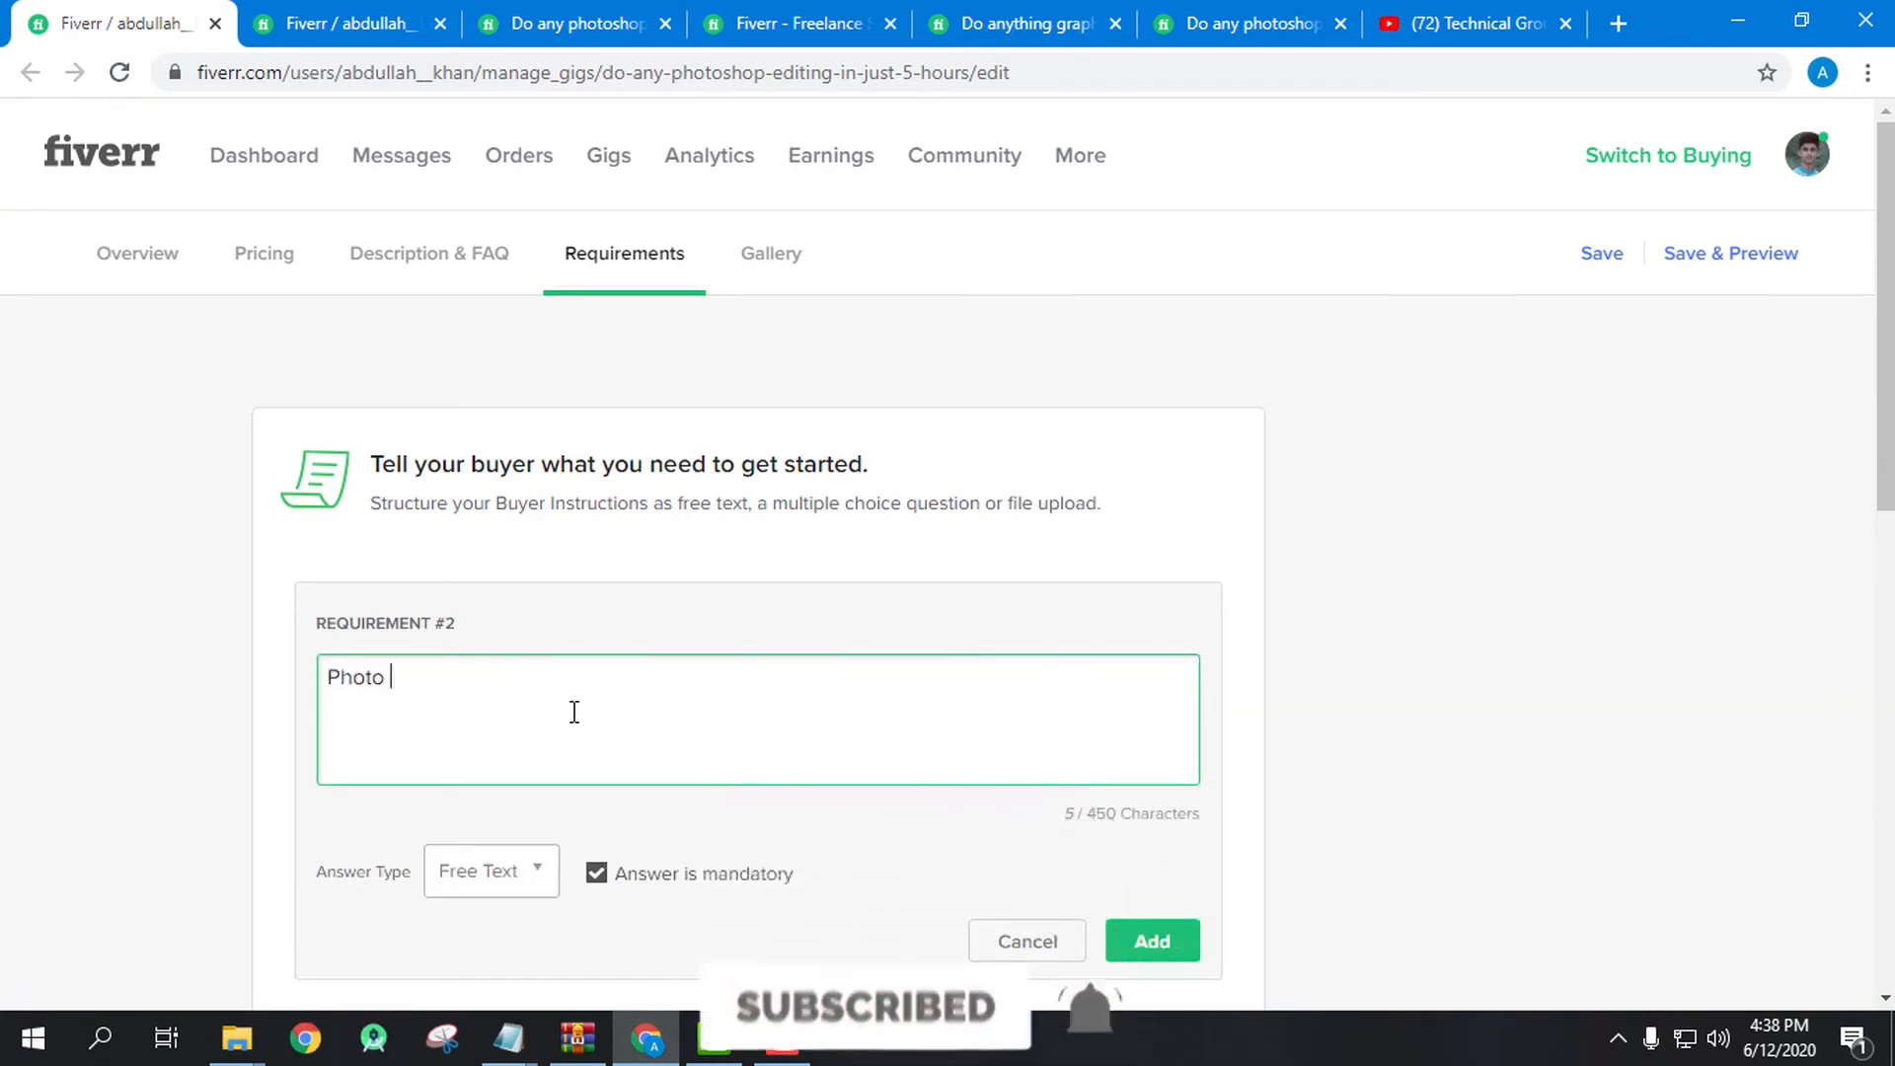
type(" U")
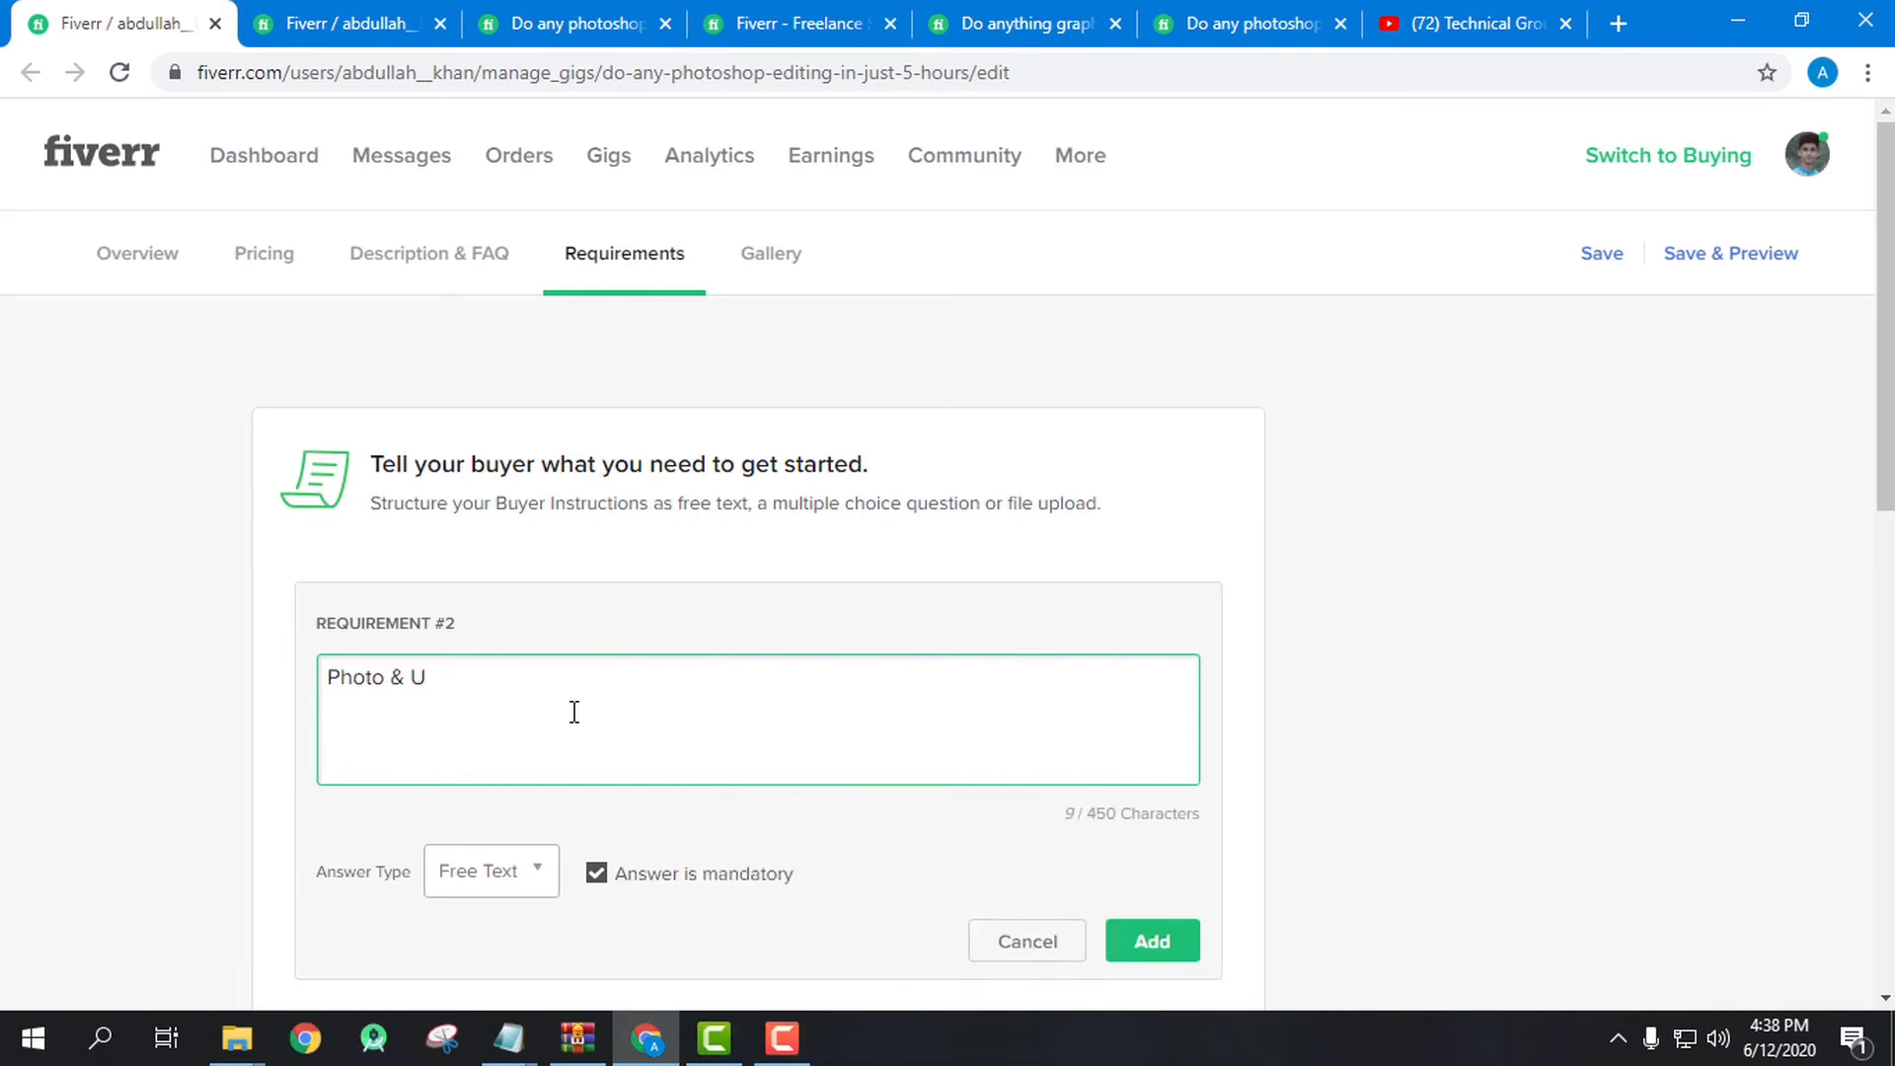
type("Ibinformation")
left_click(1062, 949)
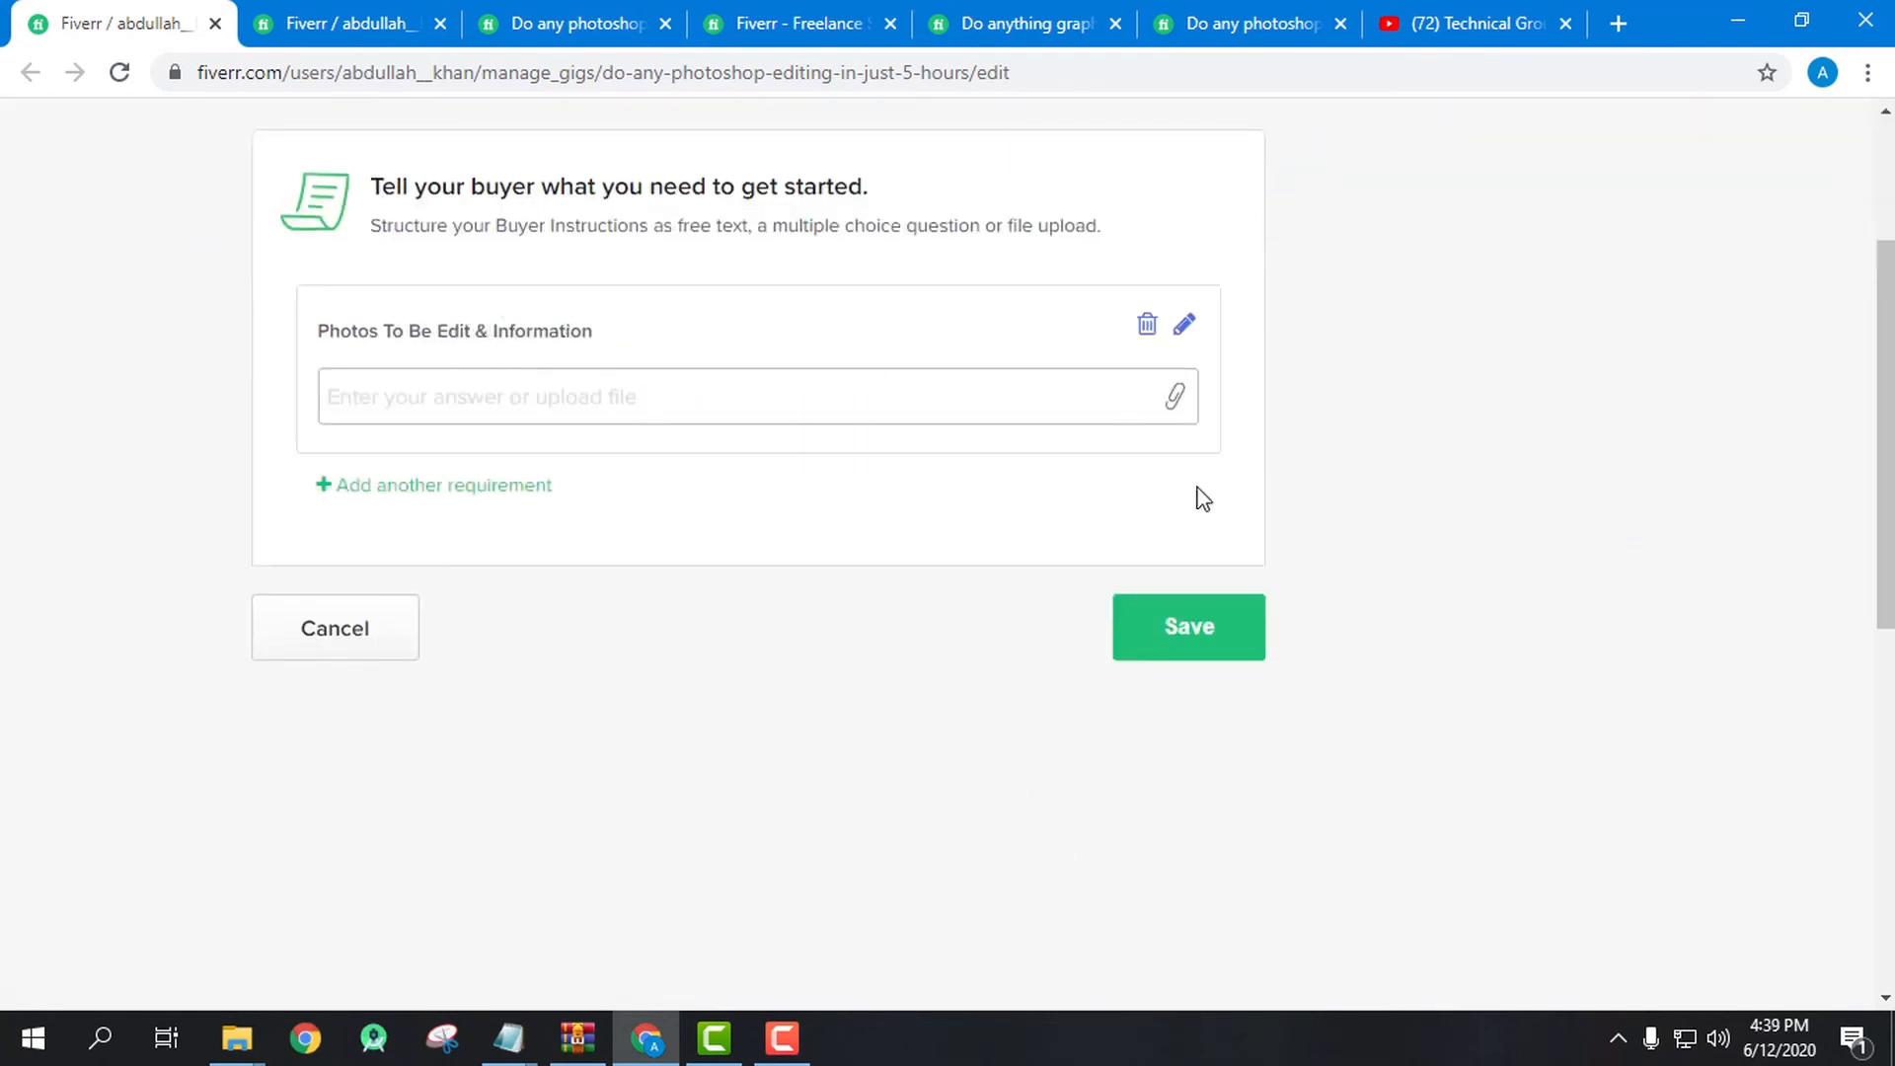
- Save the buyer requirements and go to the gig's Gallery section to view the gig photos
left_click(1179, 649)
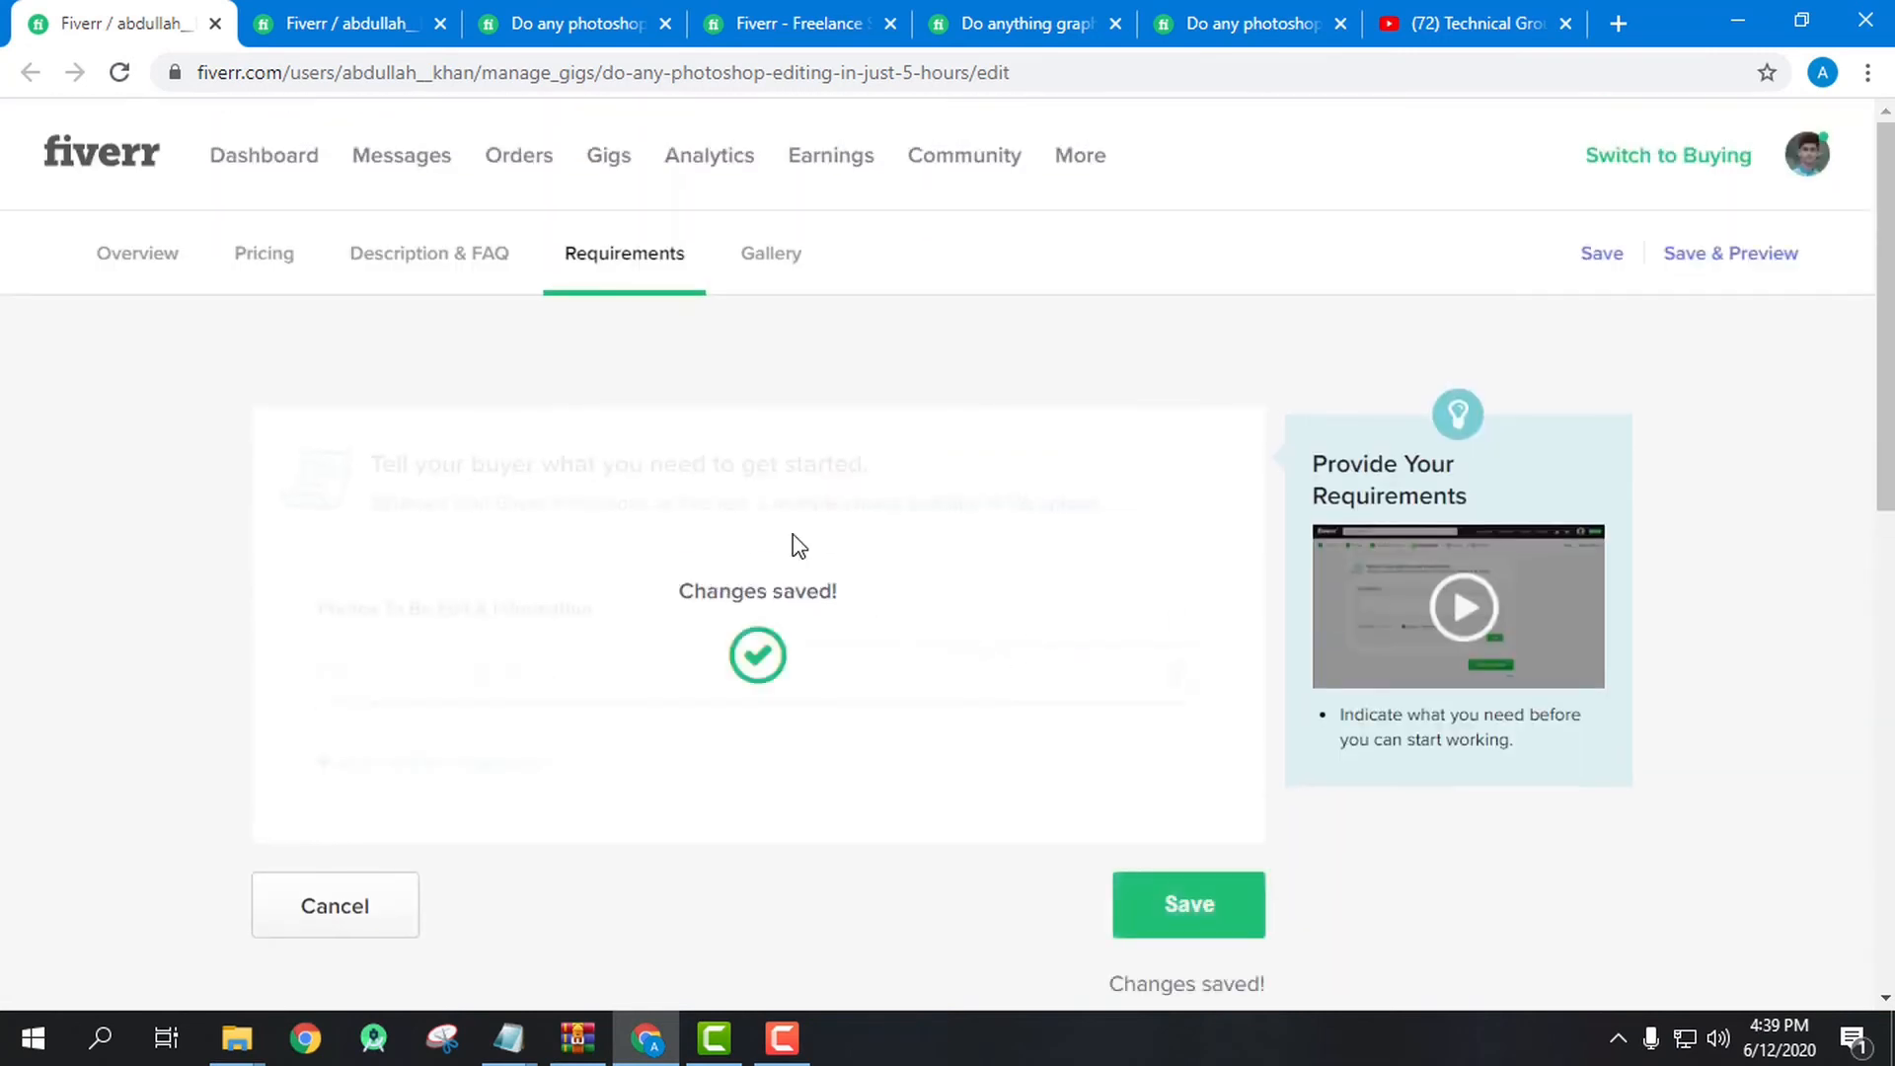
left_click(761, 264)
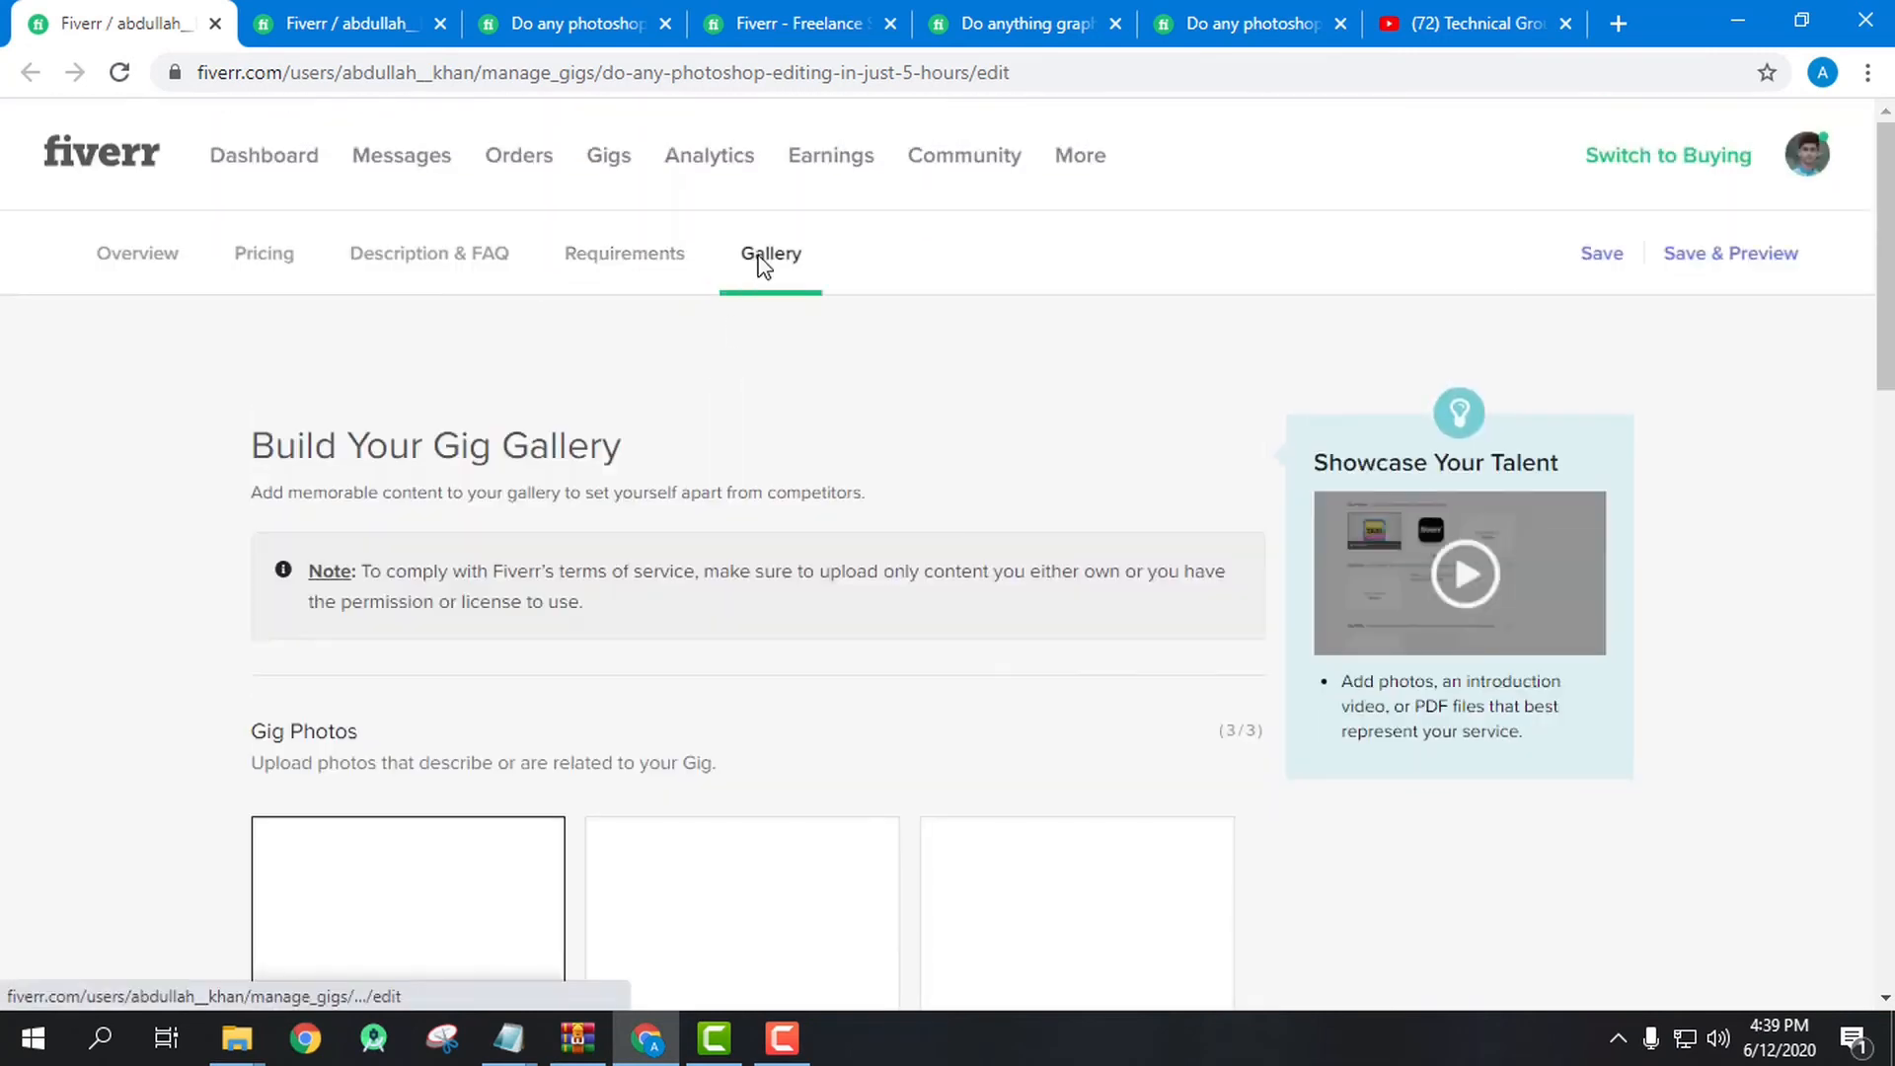
scroll(779, 463, "down", 1)
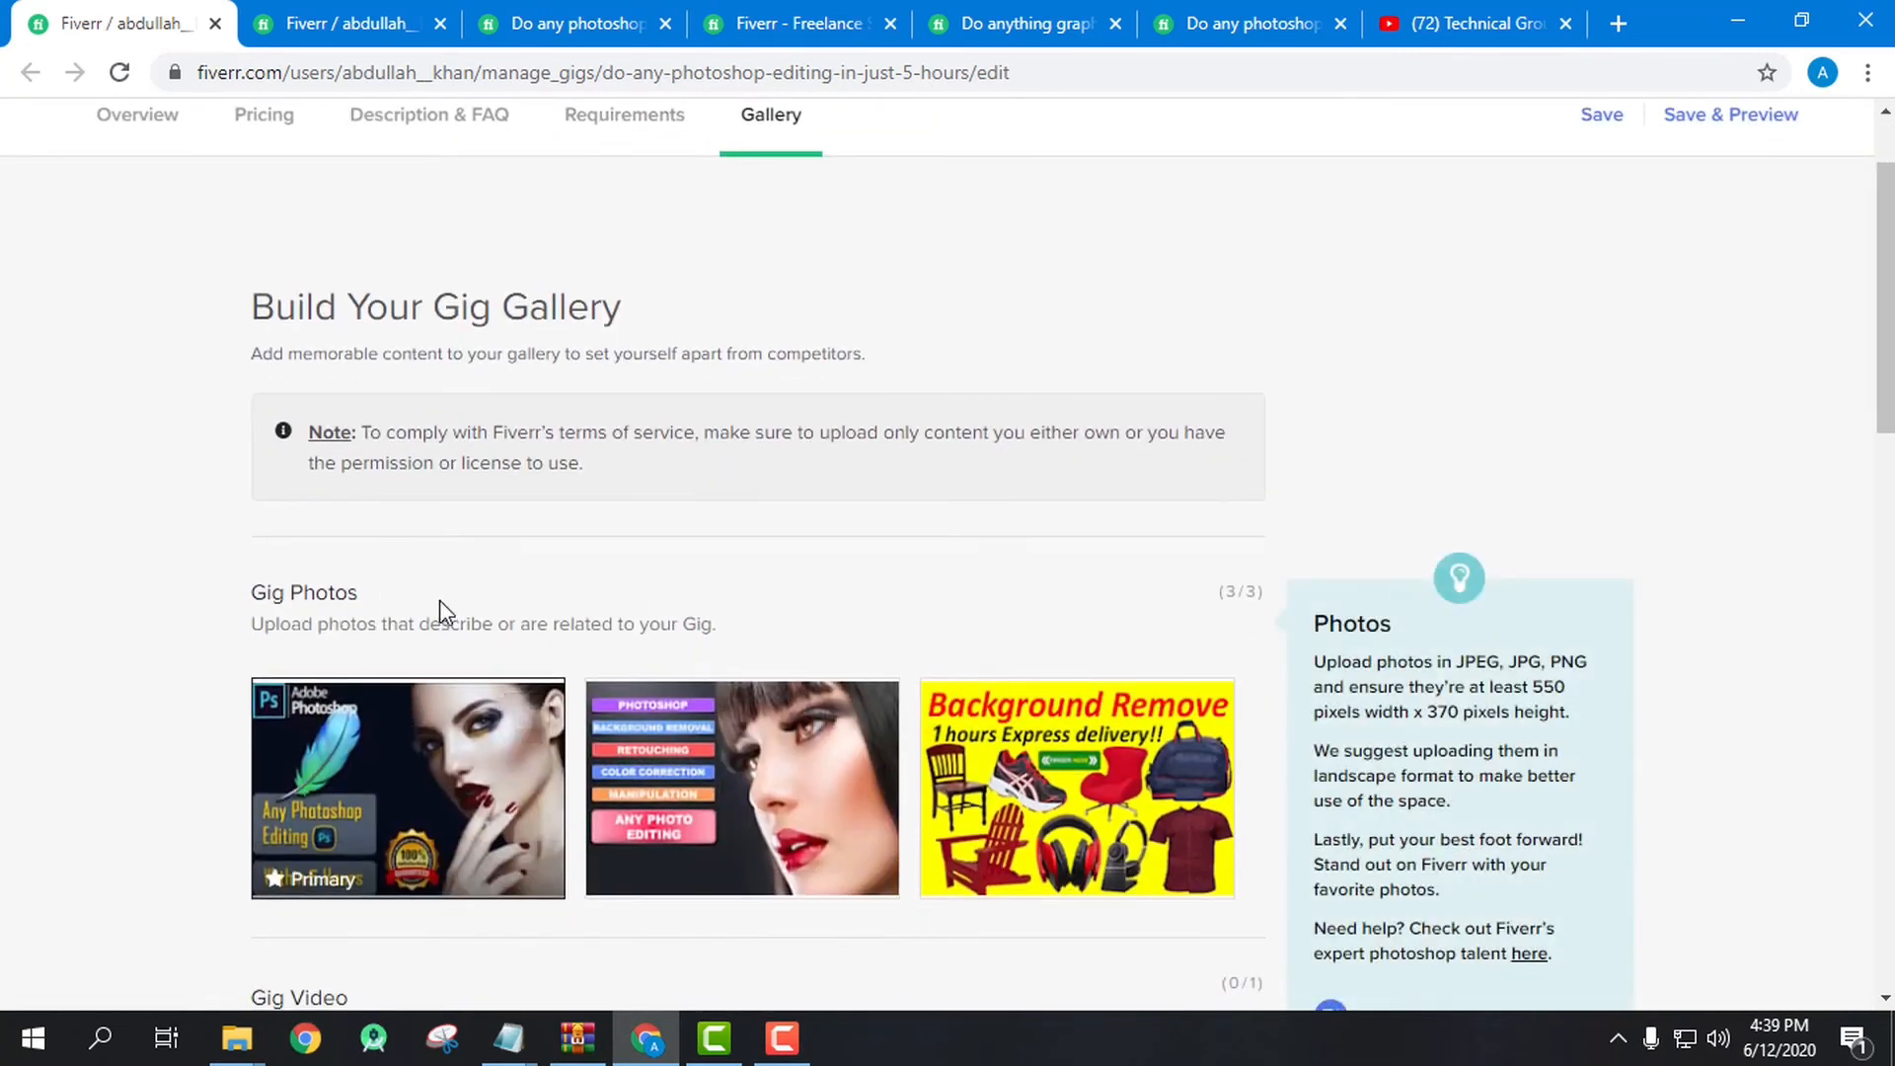
scroll(439, 608, "down", 1)
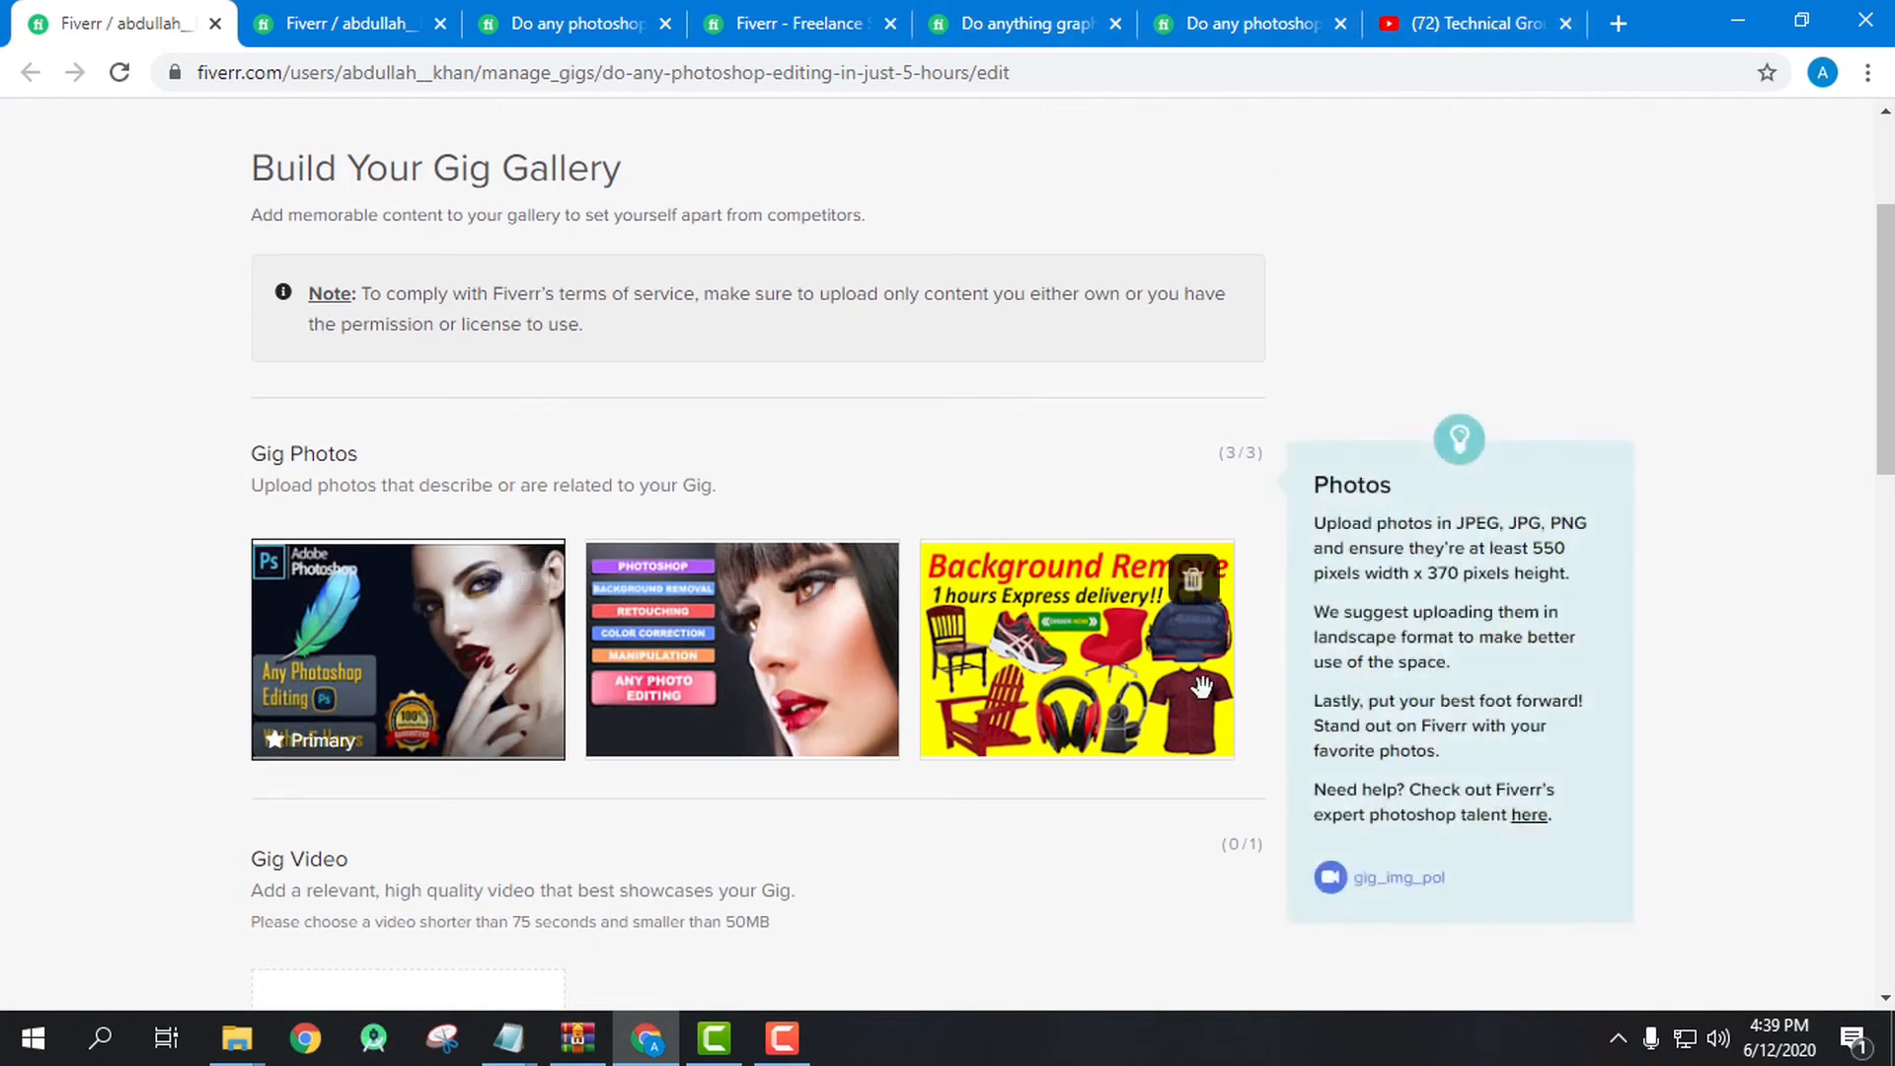
scroll(505, 688, "down", 2)
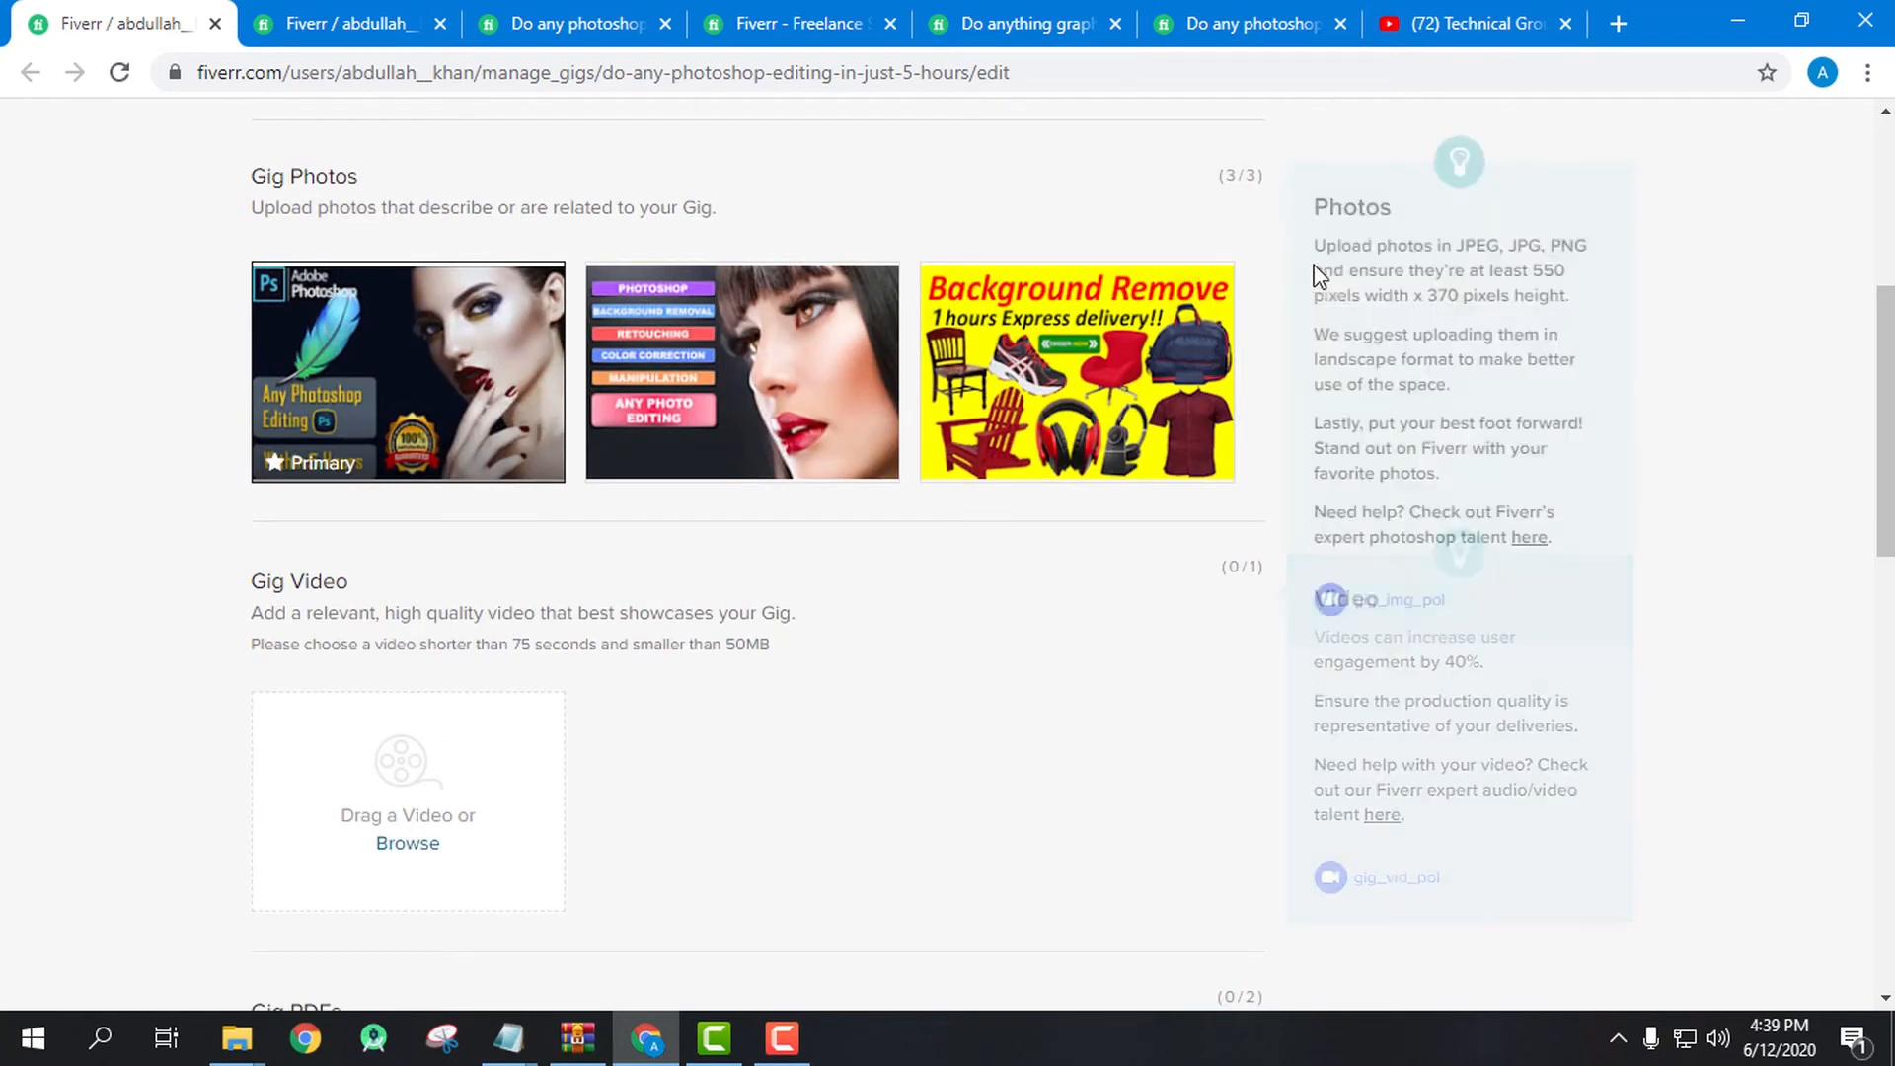
- Search Google Images for "photo editing services" in a new browser tab and browse the pictures for gig photo ideas
left_click(1619, 23)
left_click(1162, 72)
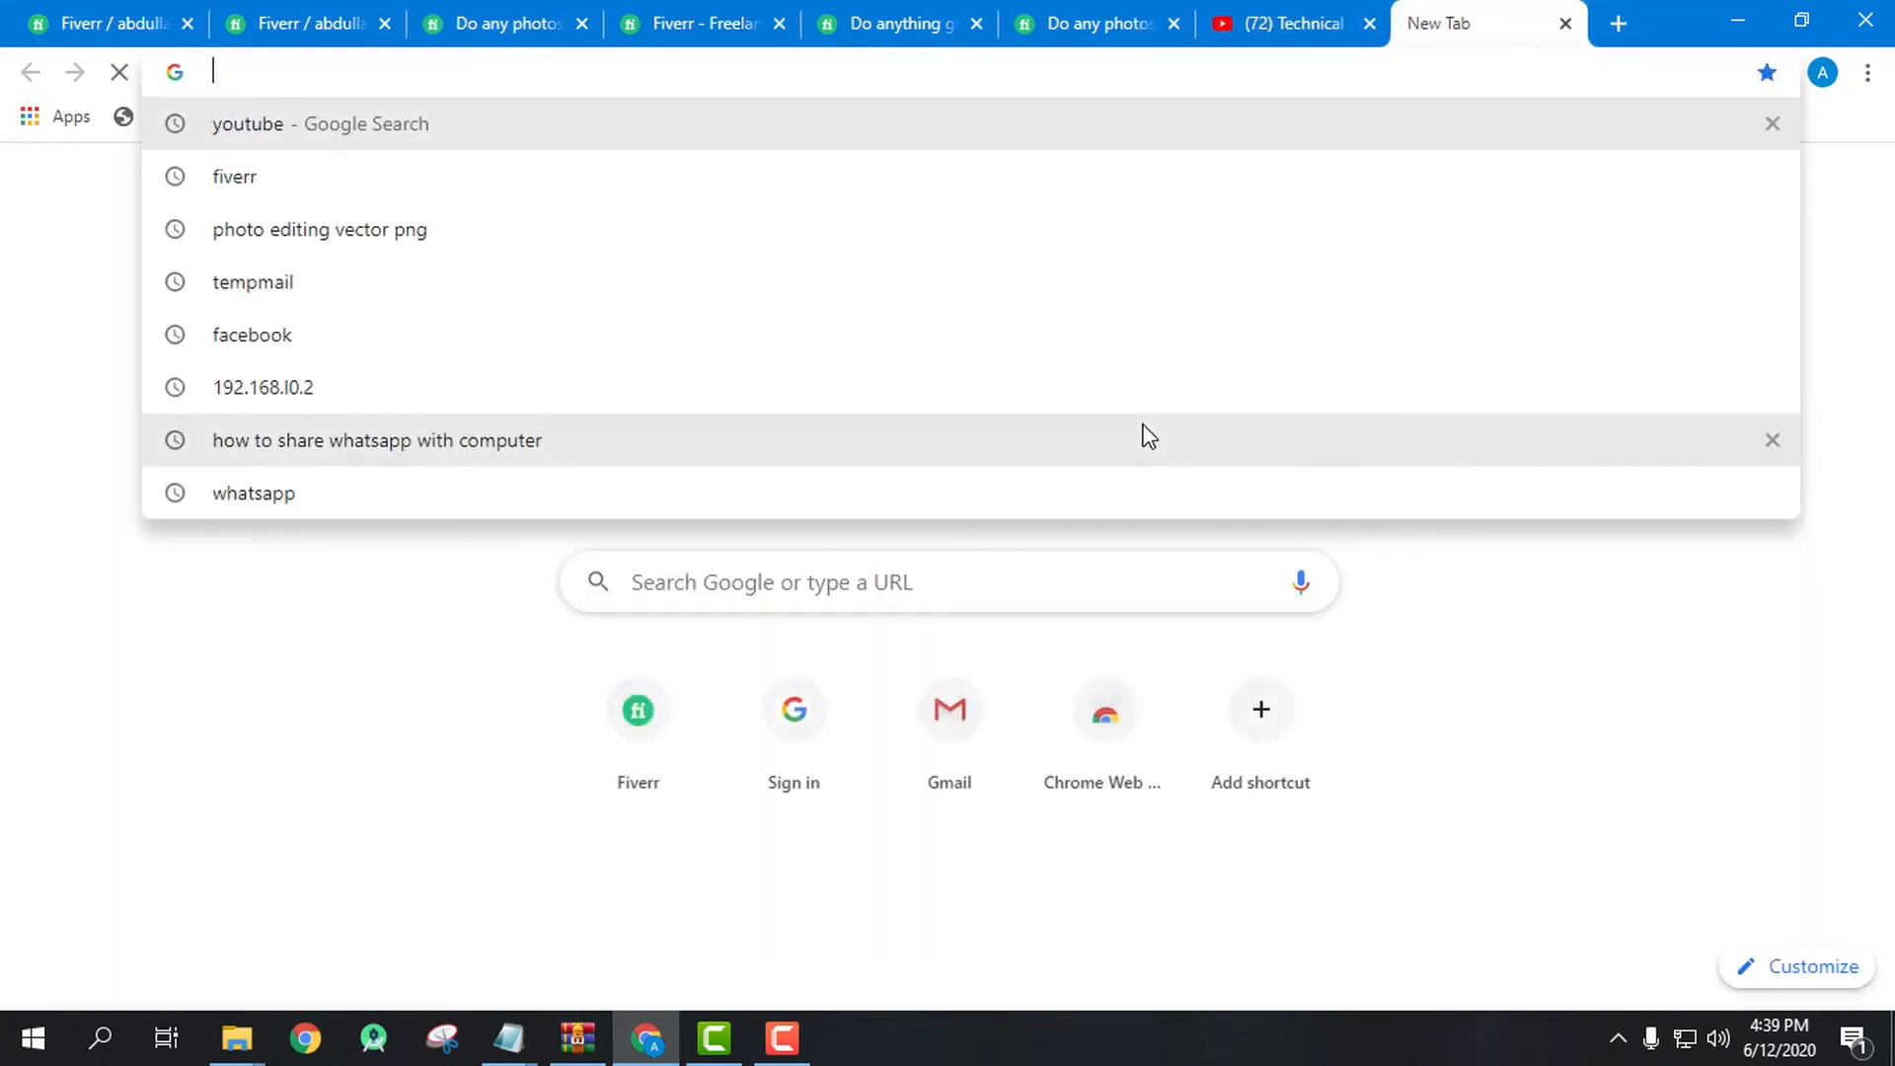
type("photo editin g")
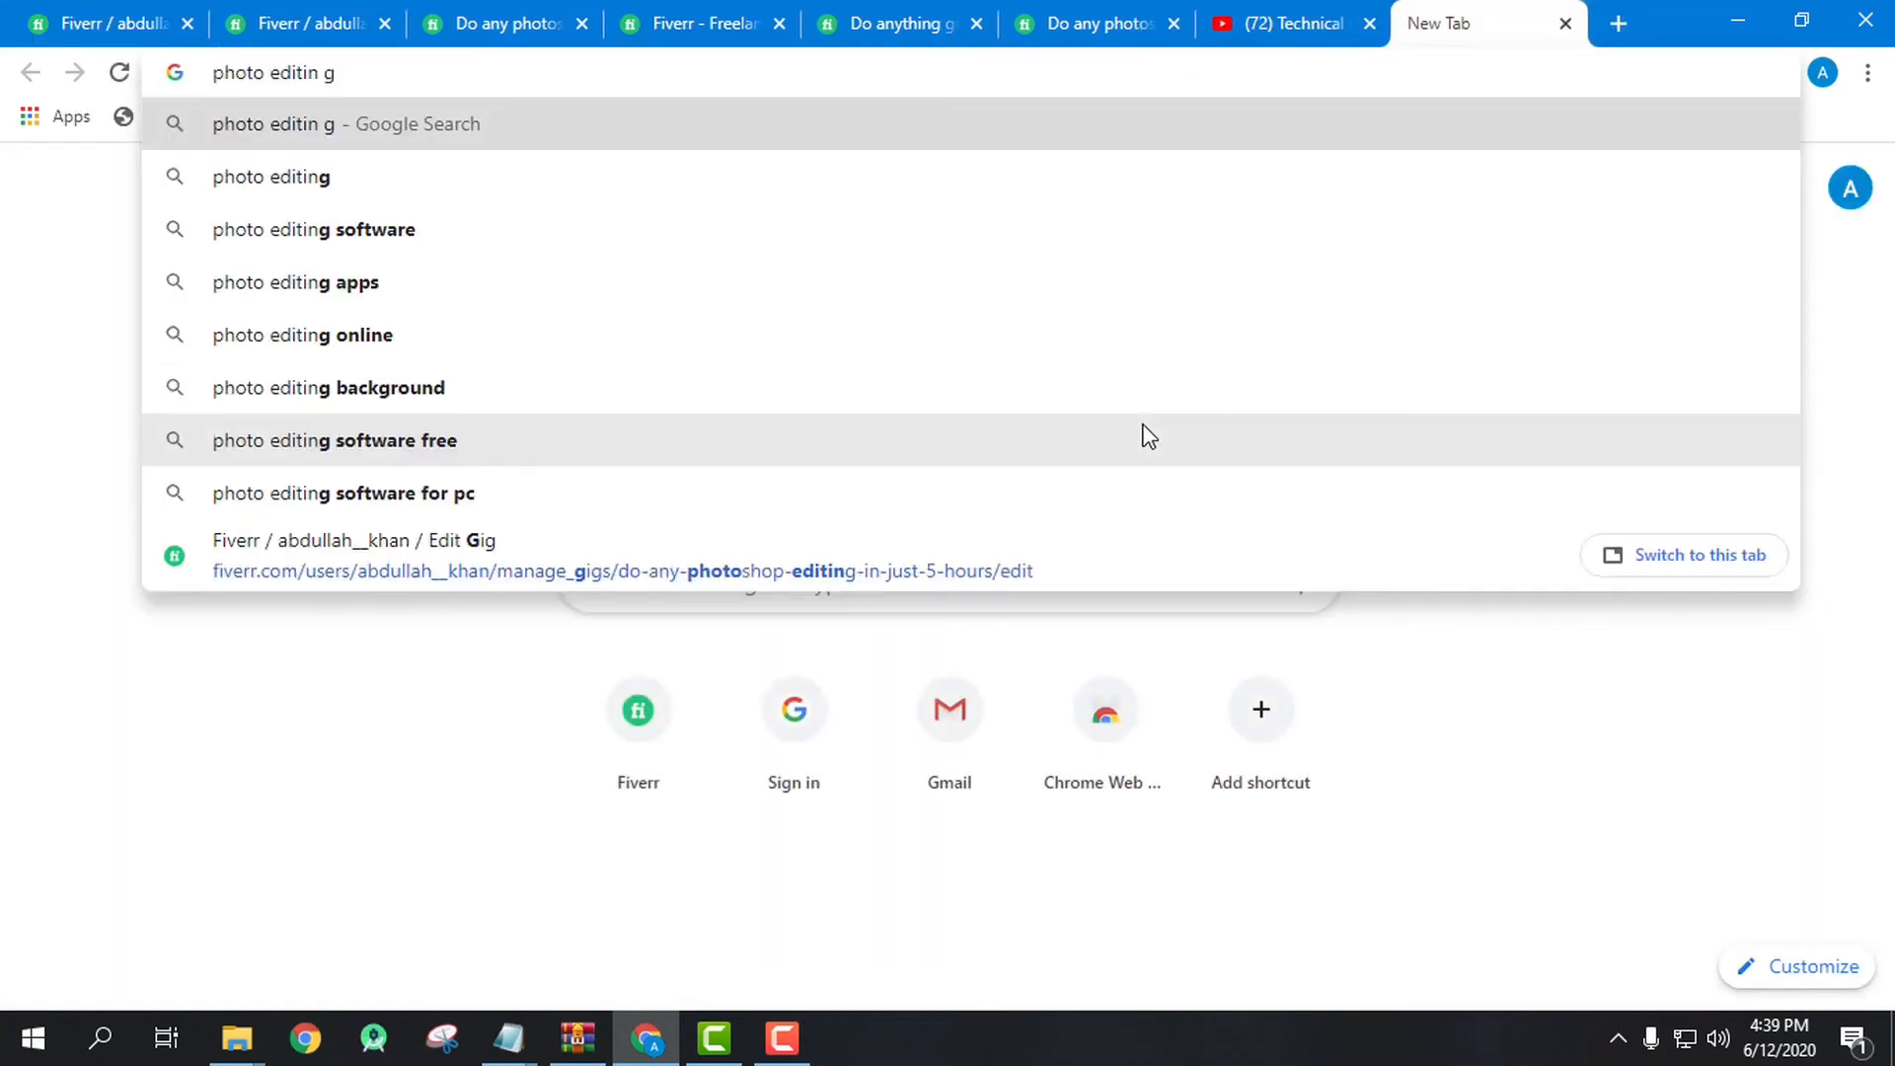
key("BackSpace")
key("BackSpace")
type("g services")
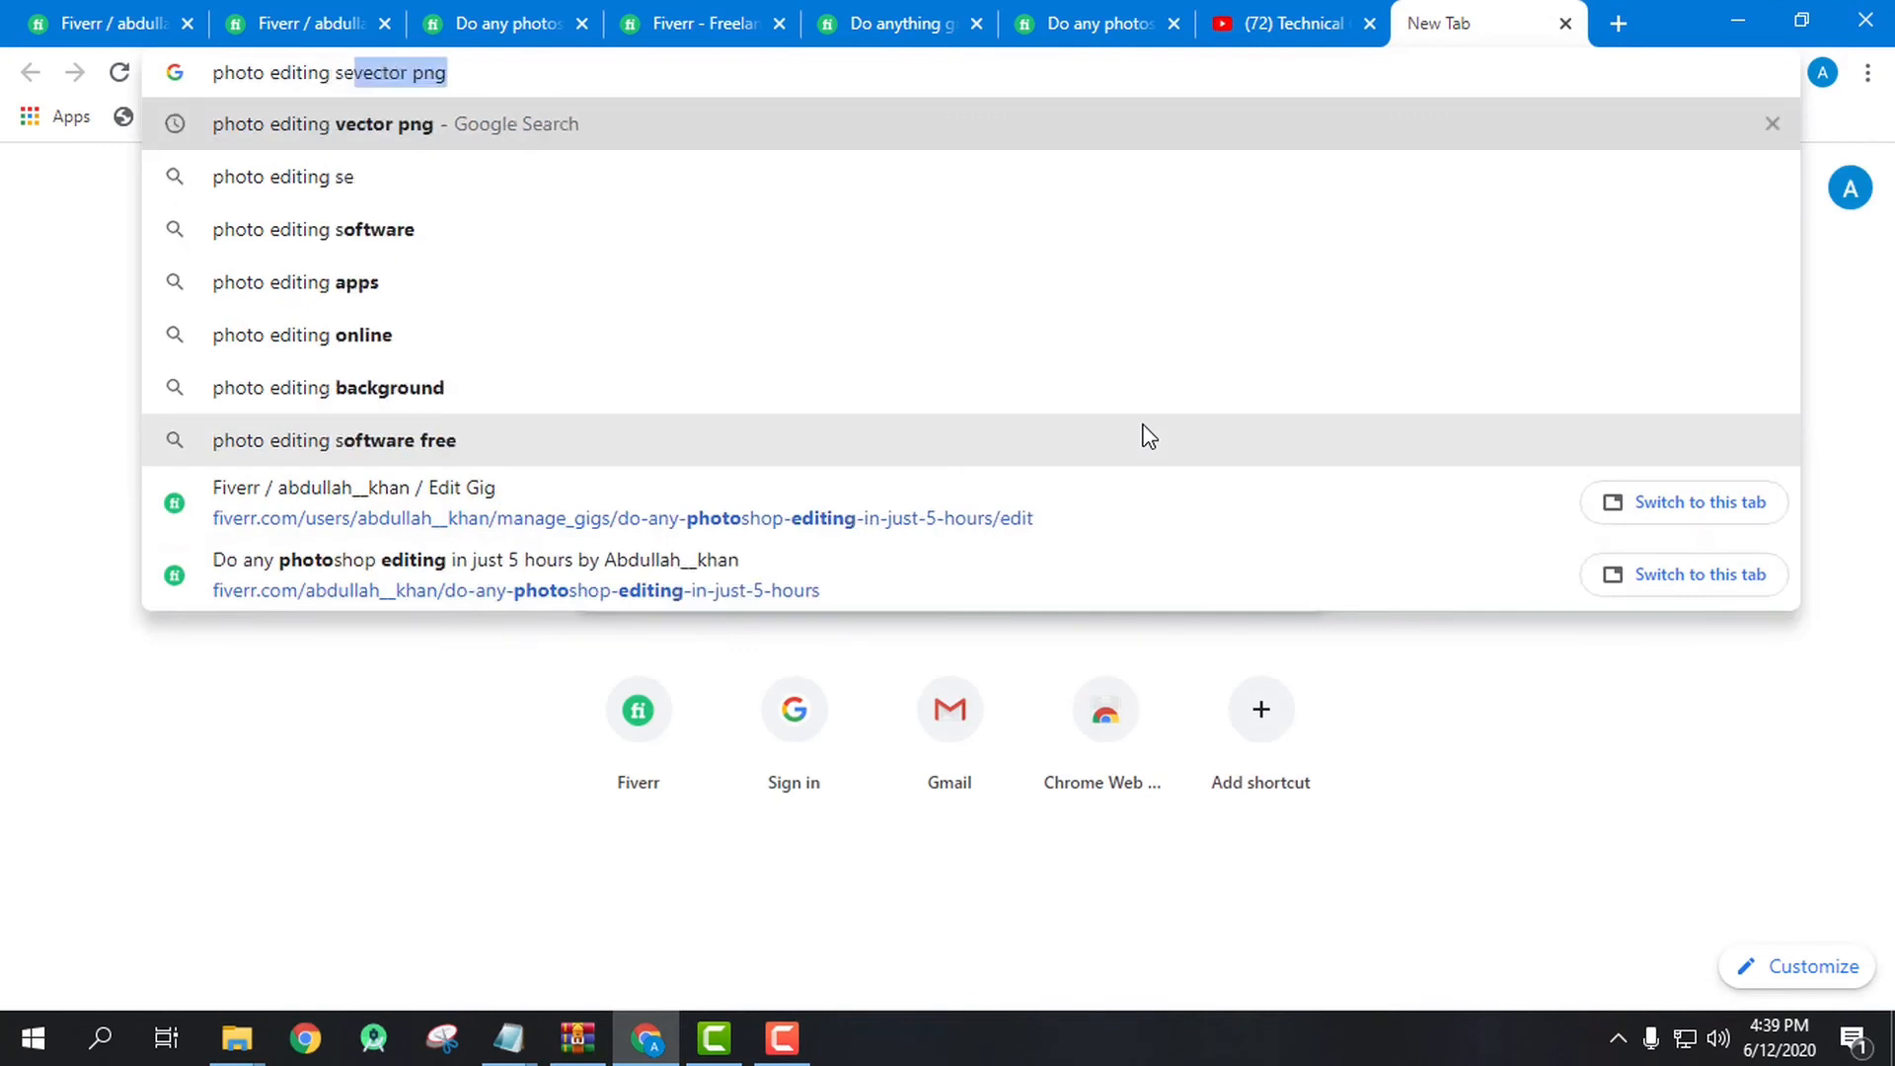
key("Return")
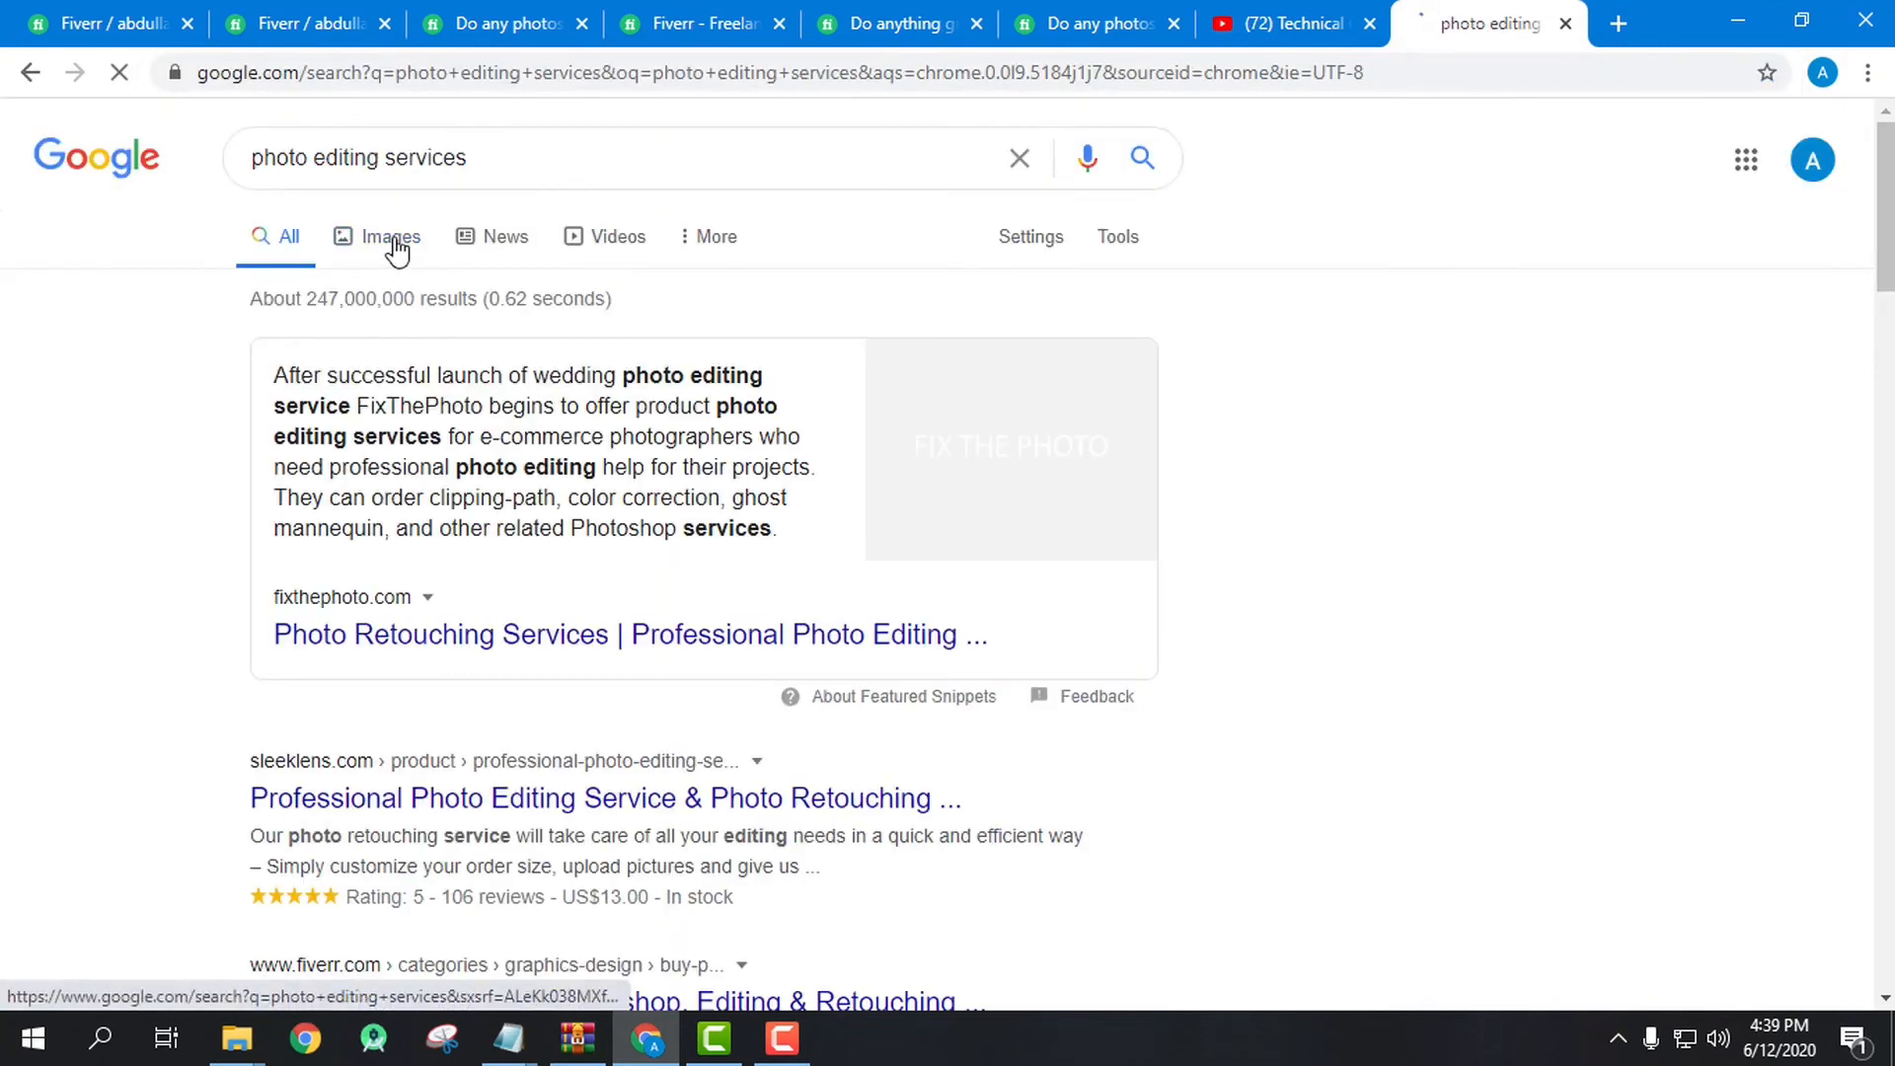
left_click(394, 245)
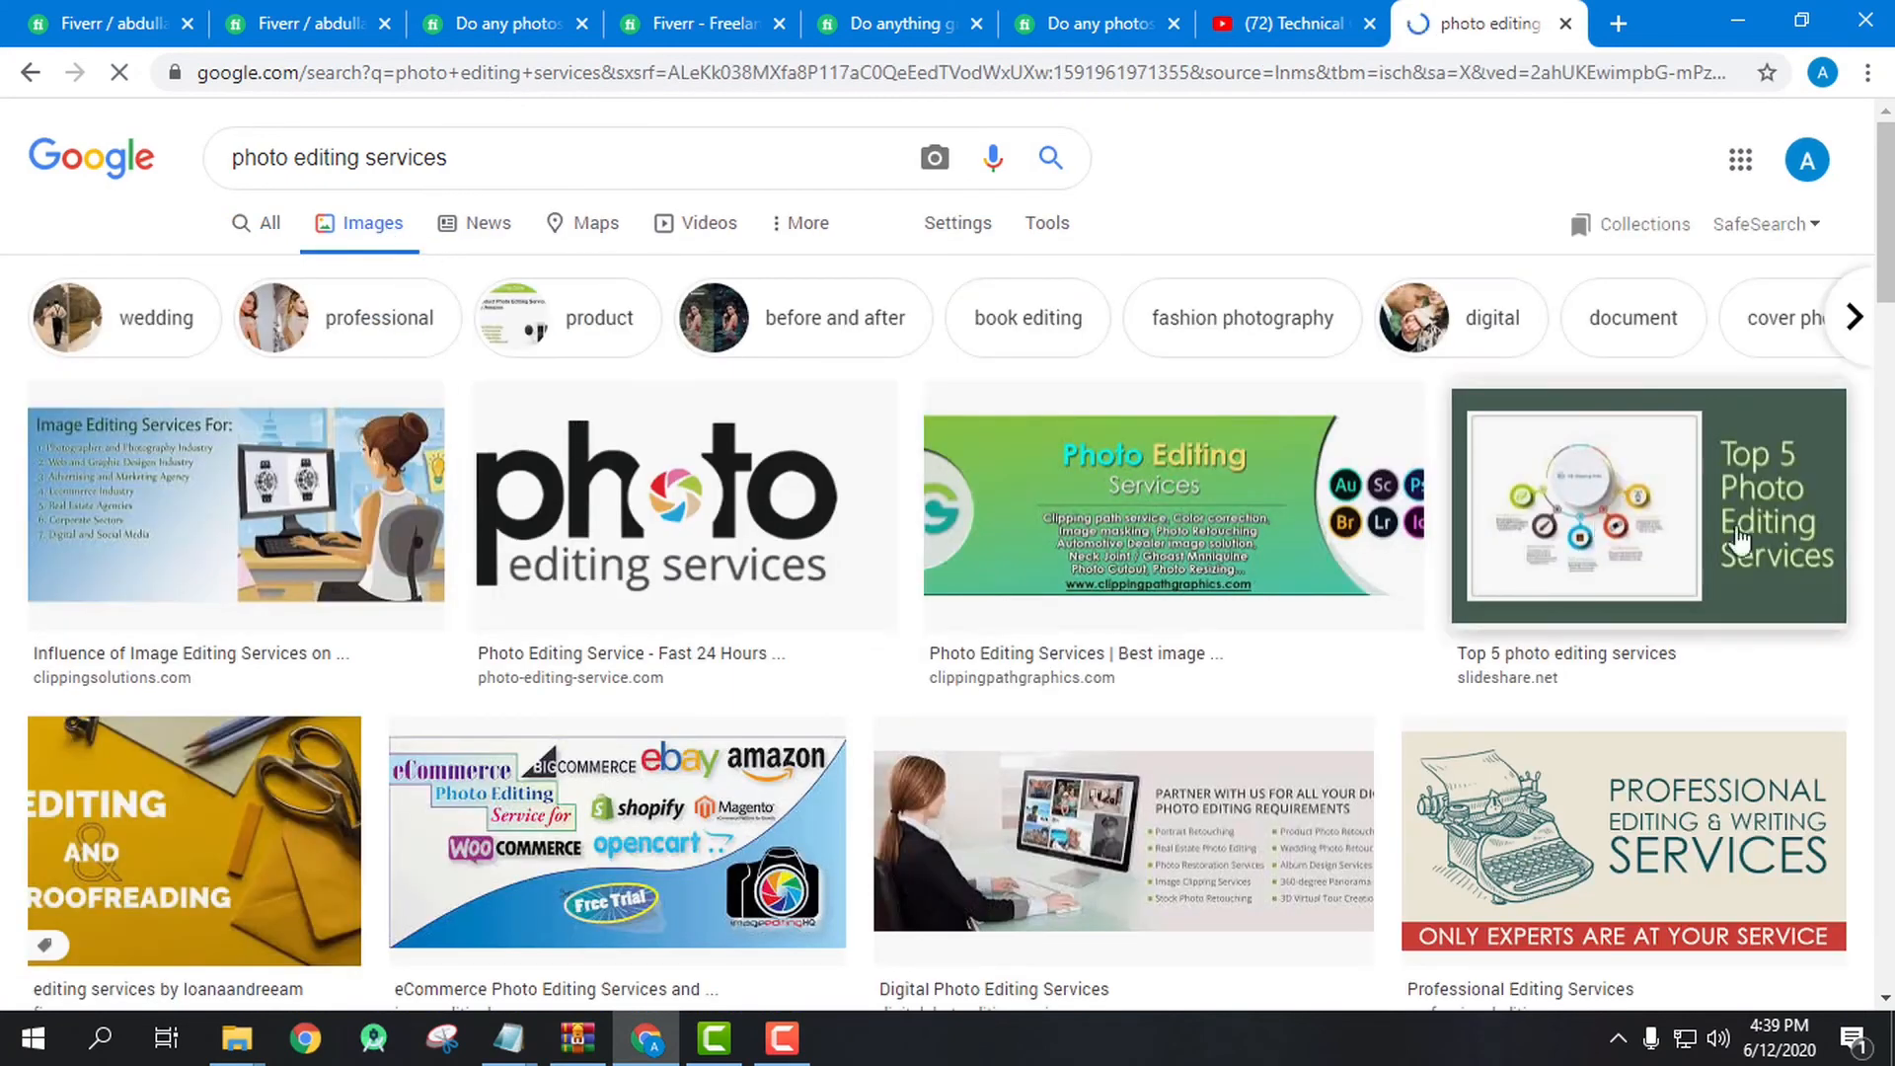
scroll(1595, 549, "down", 3)
scroll(1148, 437, "down", 6)
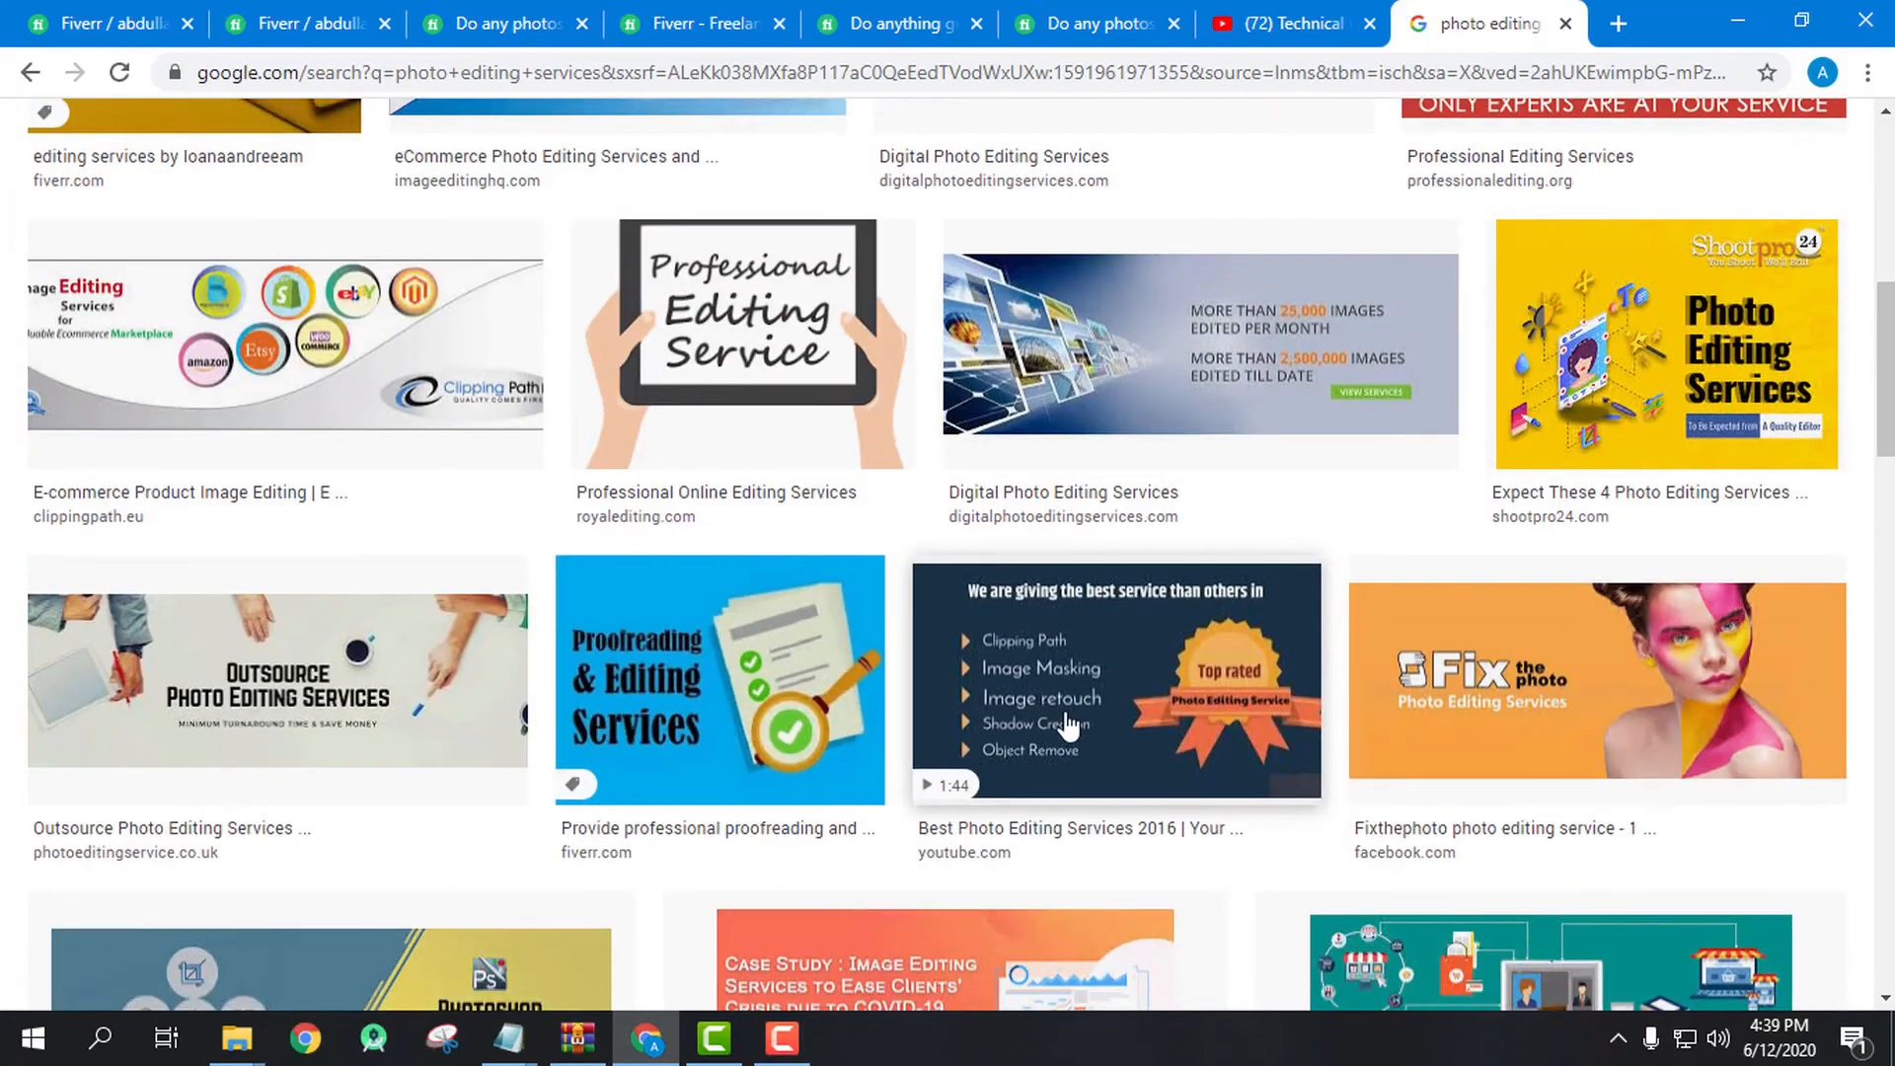
- Look at the published Photoshop editing gig's page and return to the gallery of the gig being edited
left_click(325, 22)
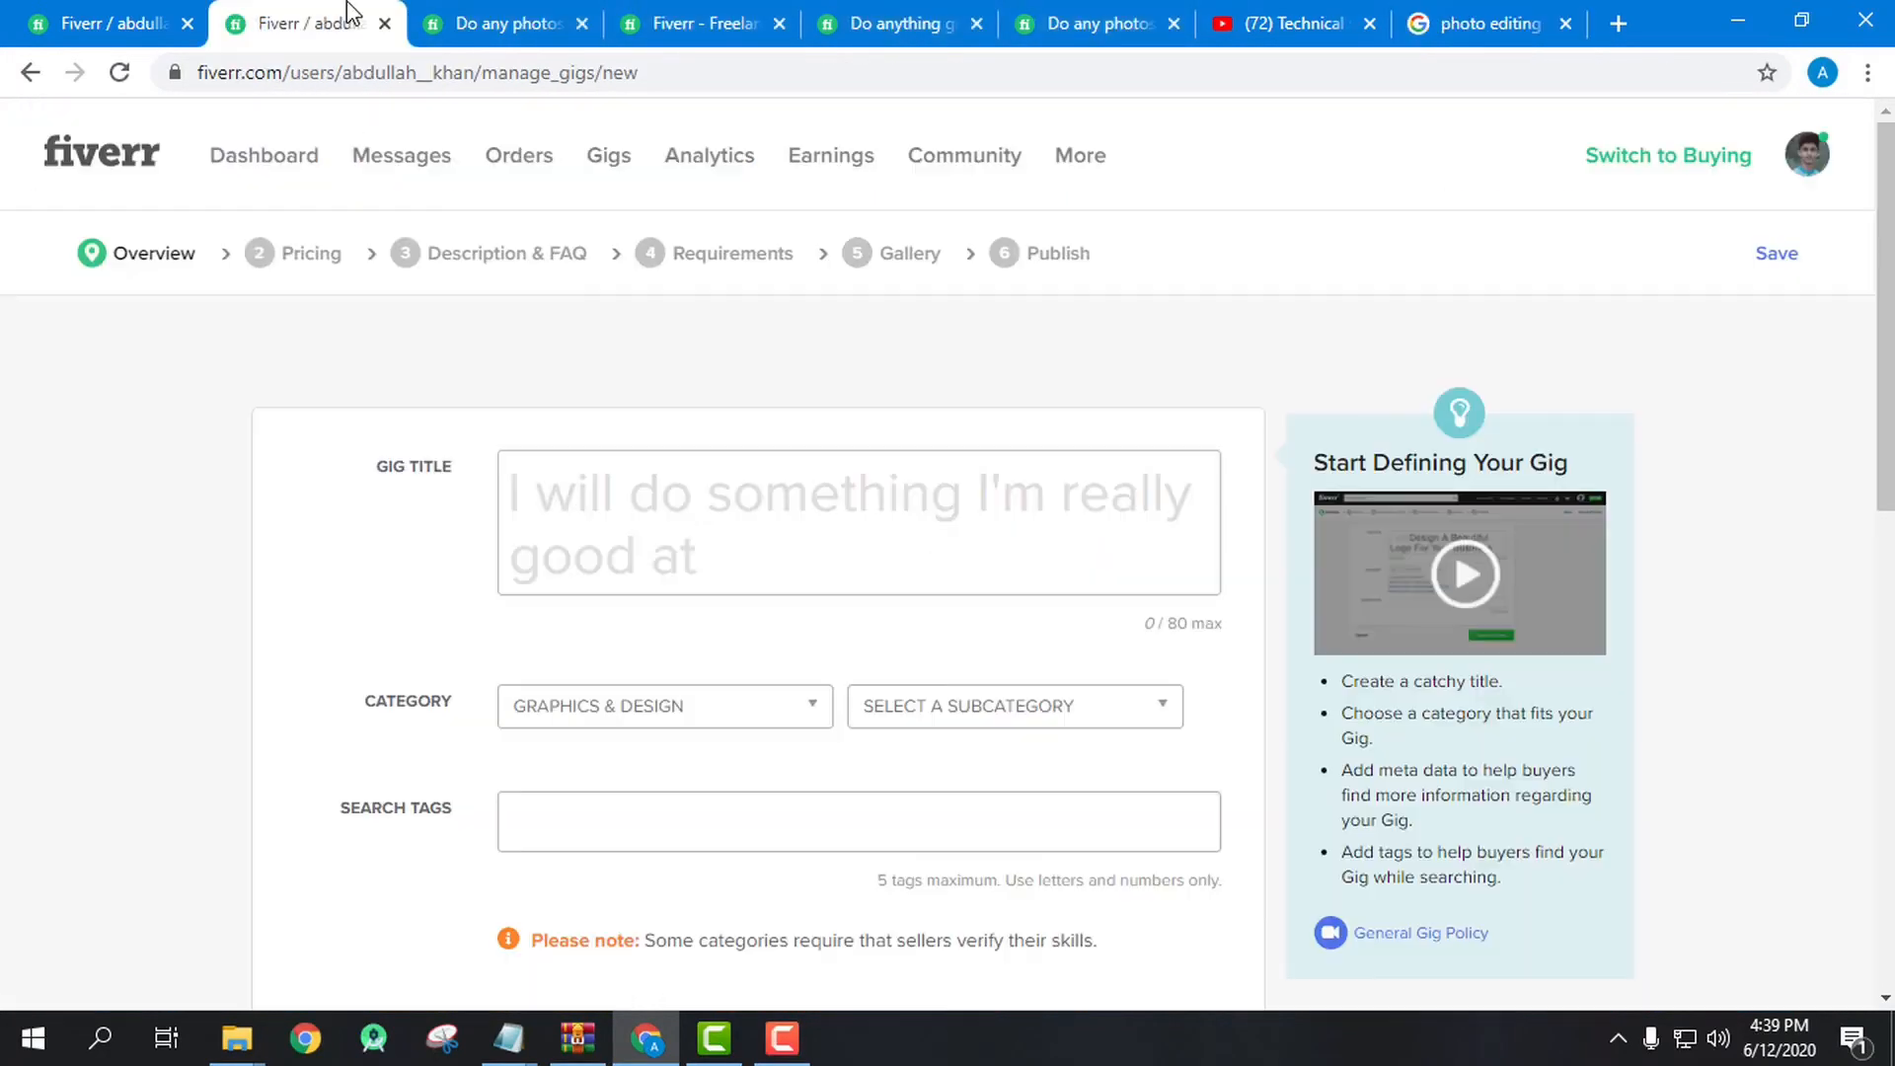
left_click(510, 12)
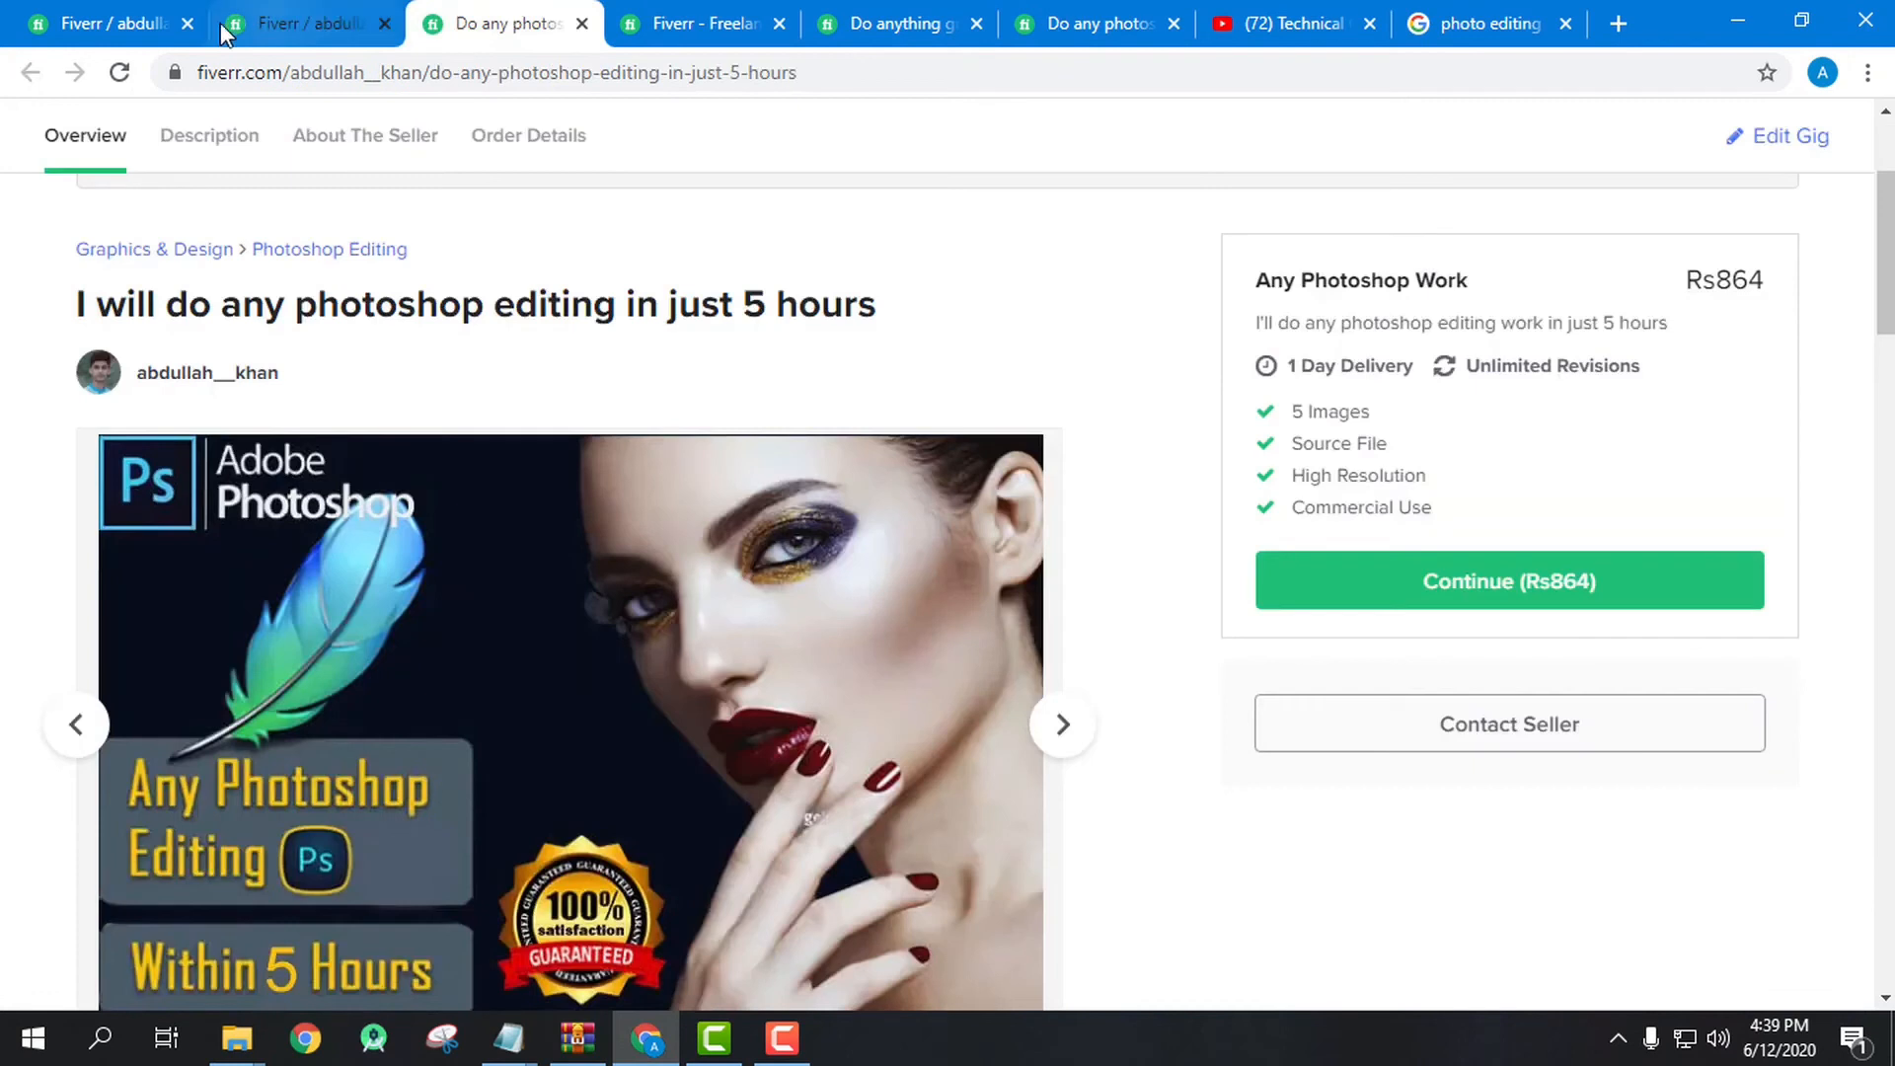
left_click(144, 16)
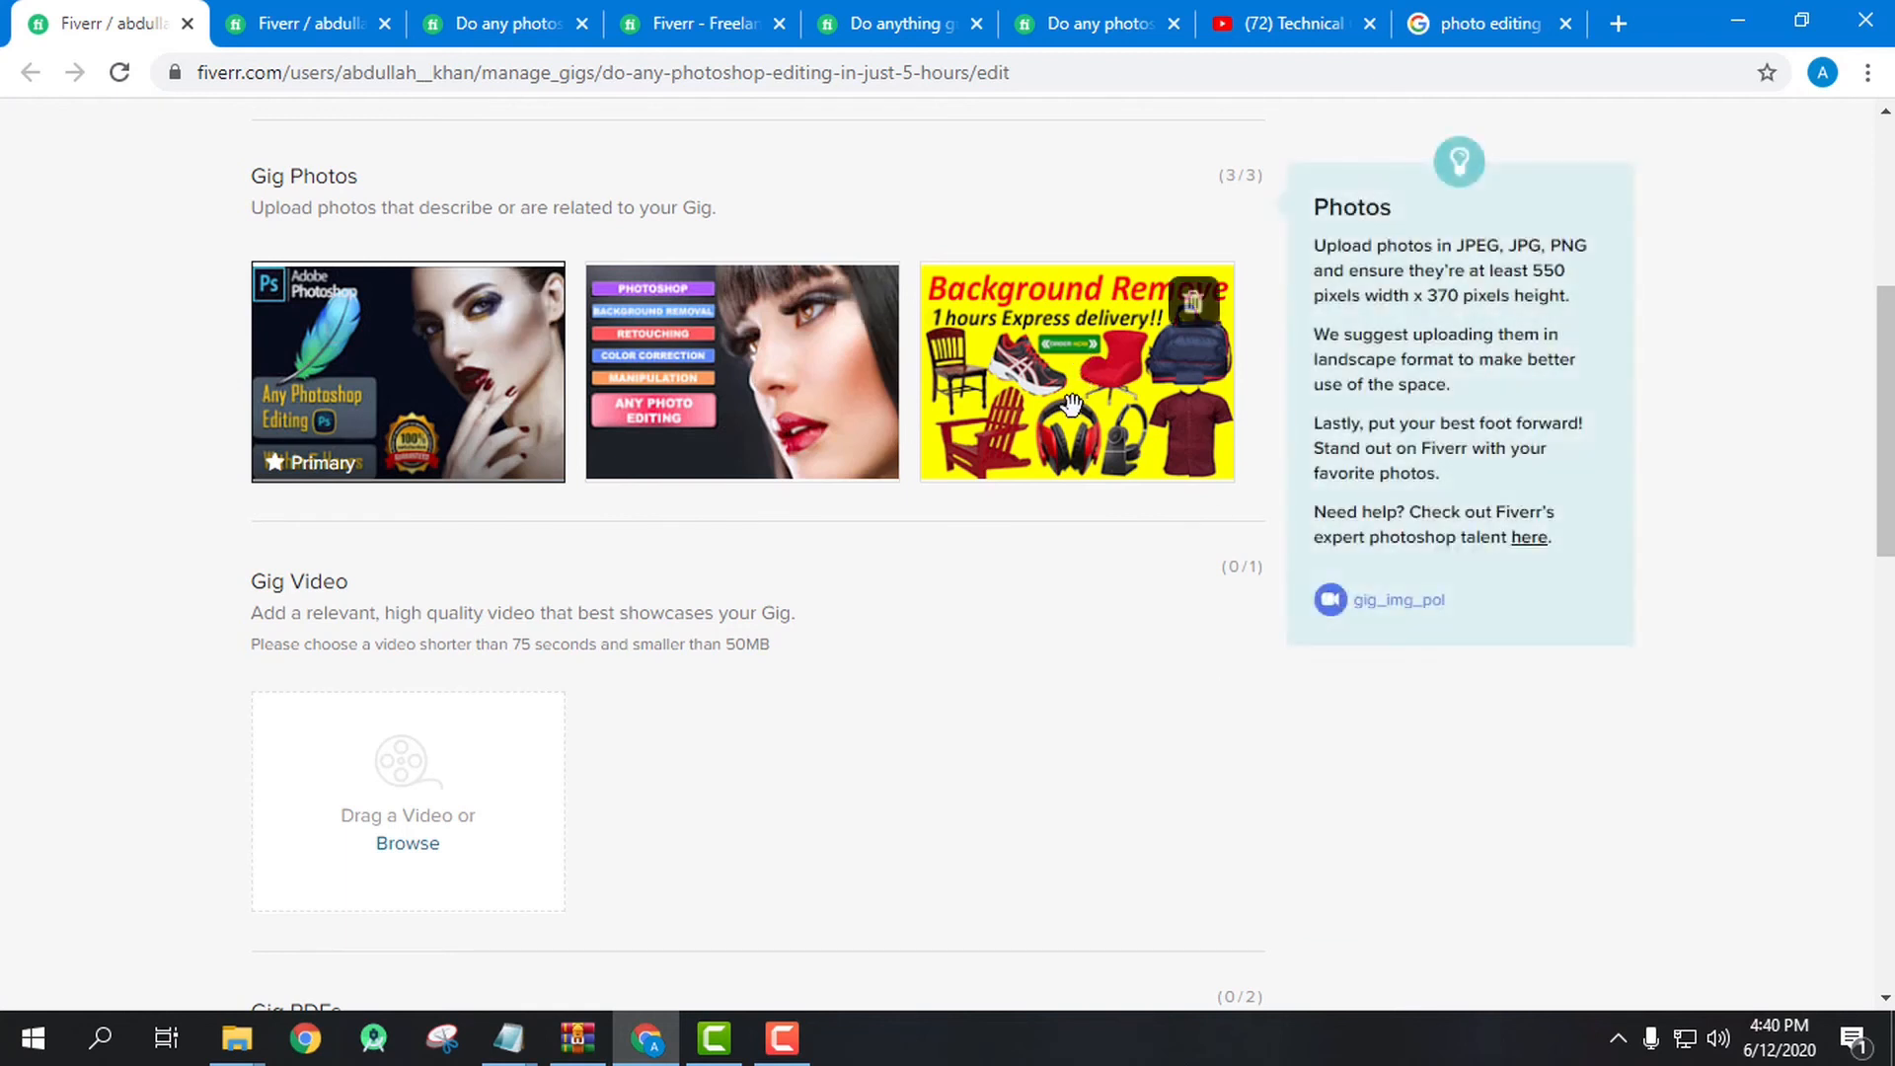
- Examine the gallery's photo, video and PDF upload areas, including the guidance given for each file type
scroll(1112, 626, "down", 3)
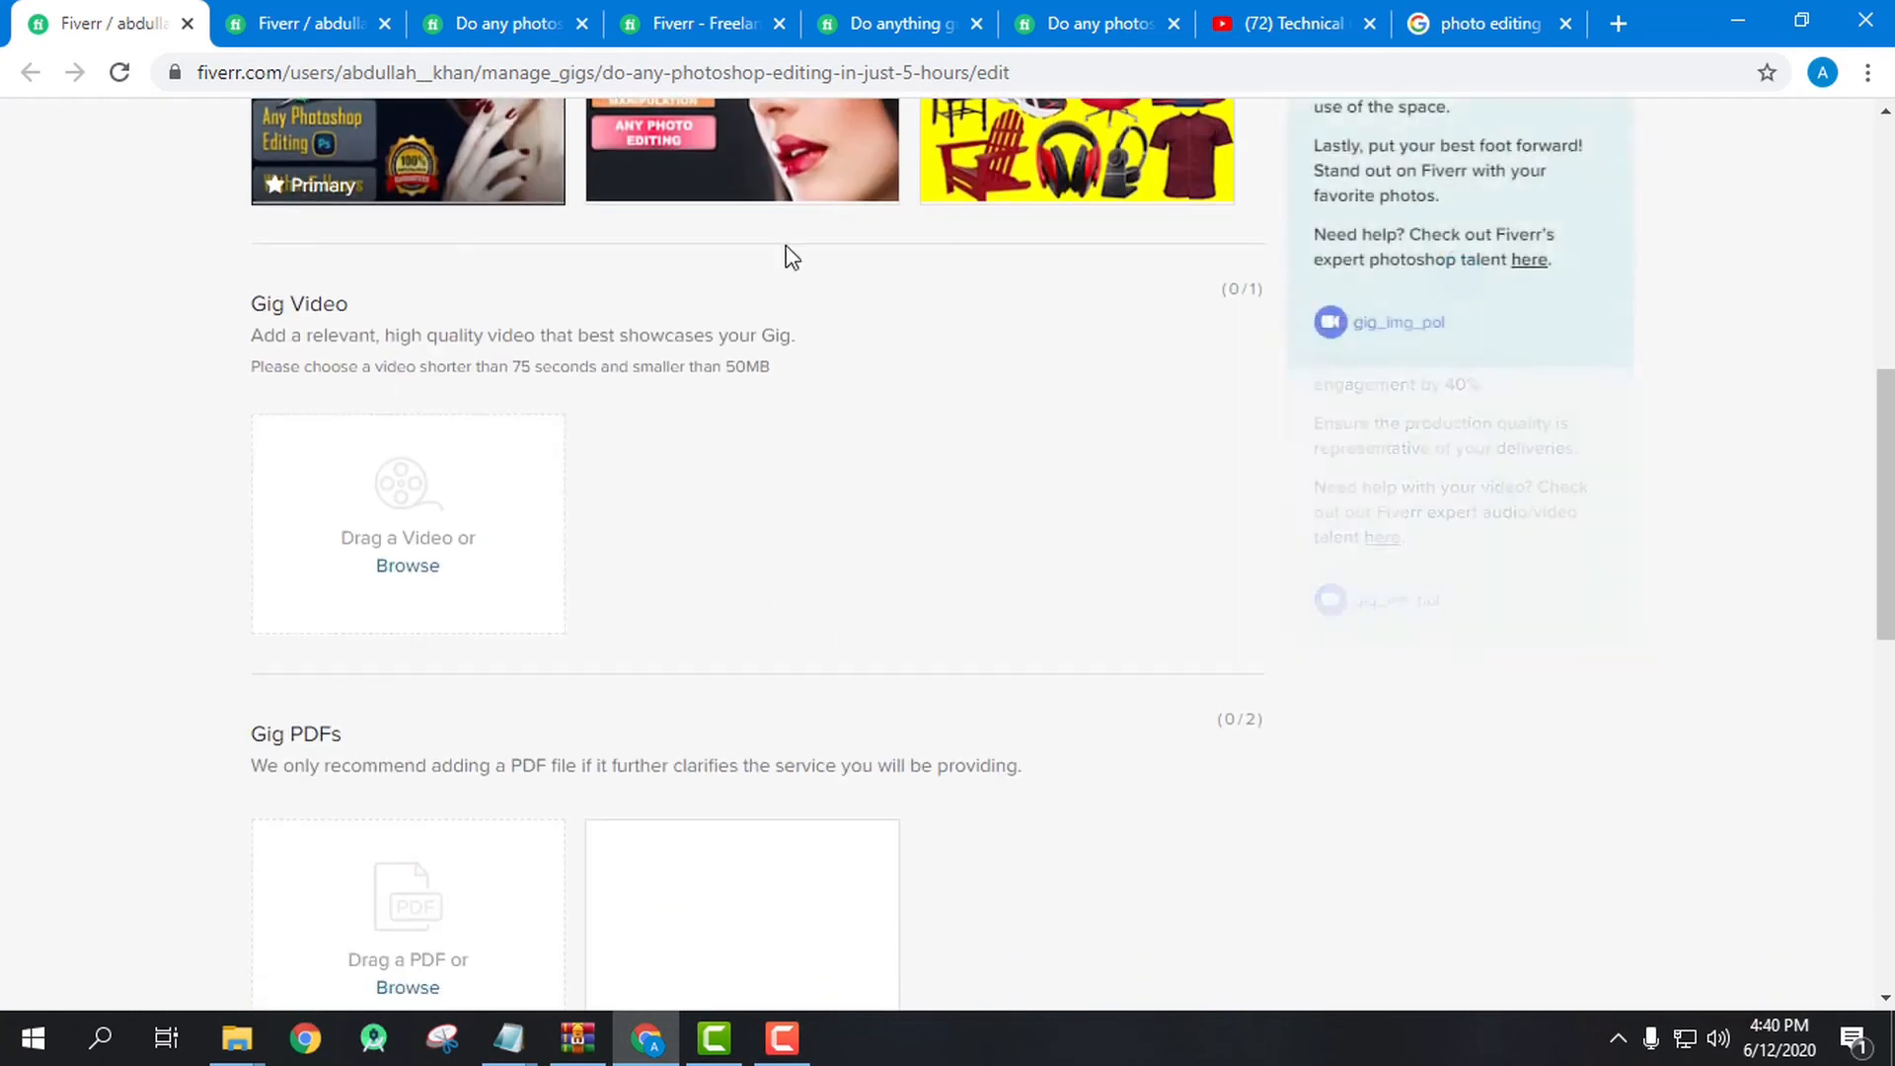
scroll(661, 730, "up", 3)
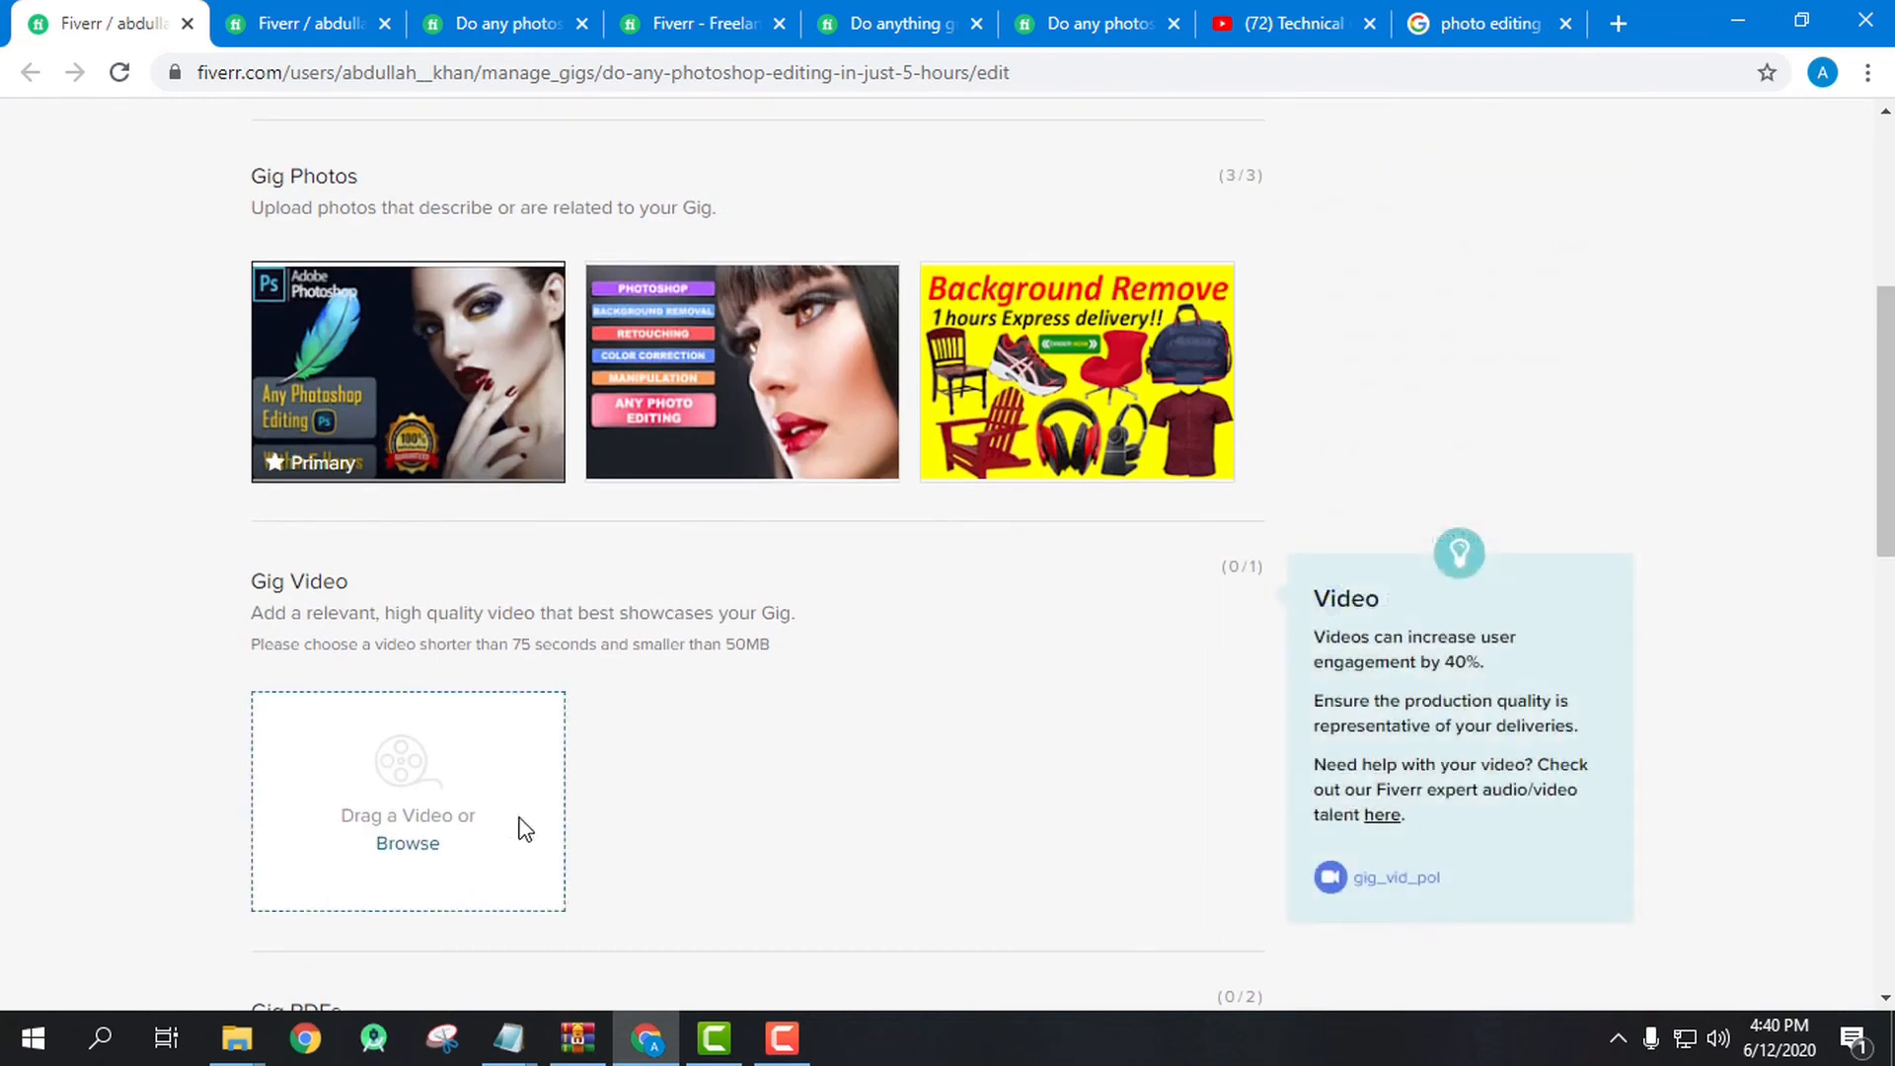
scroll(632, 790, "down", 2)
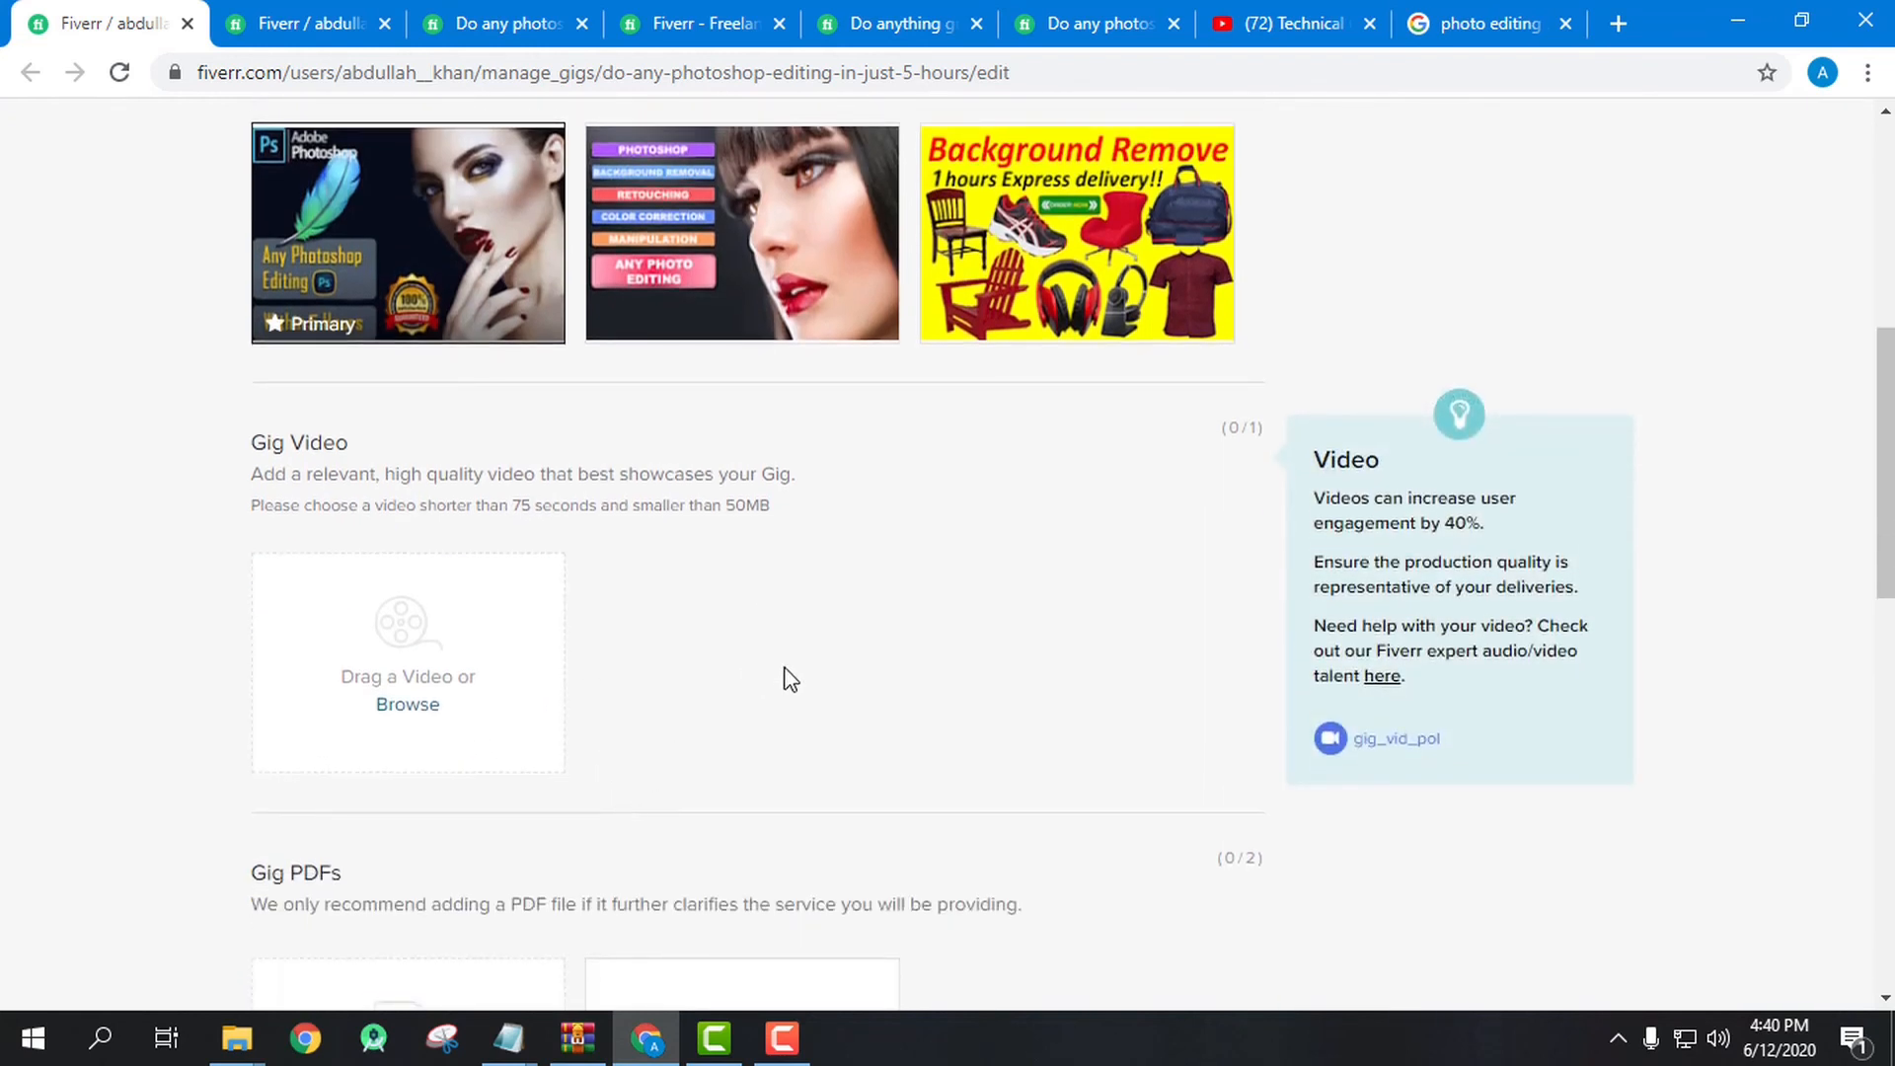
scroll(570, 683, "down", 7)
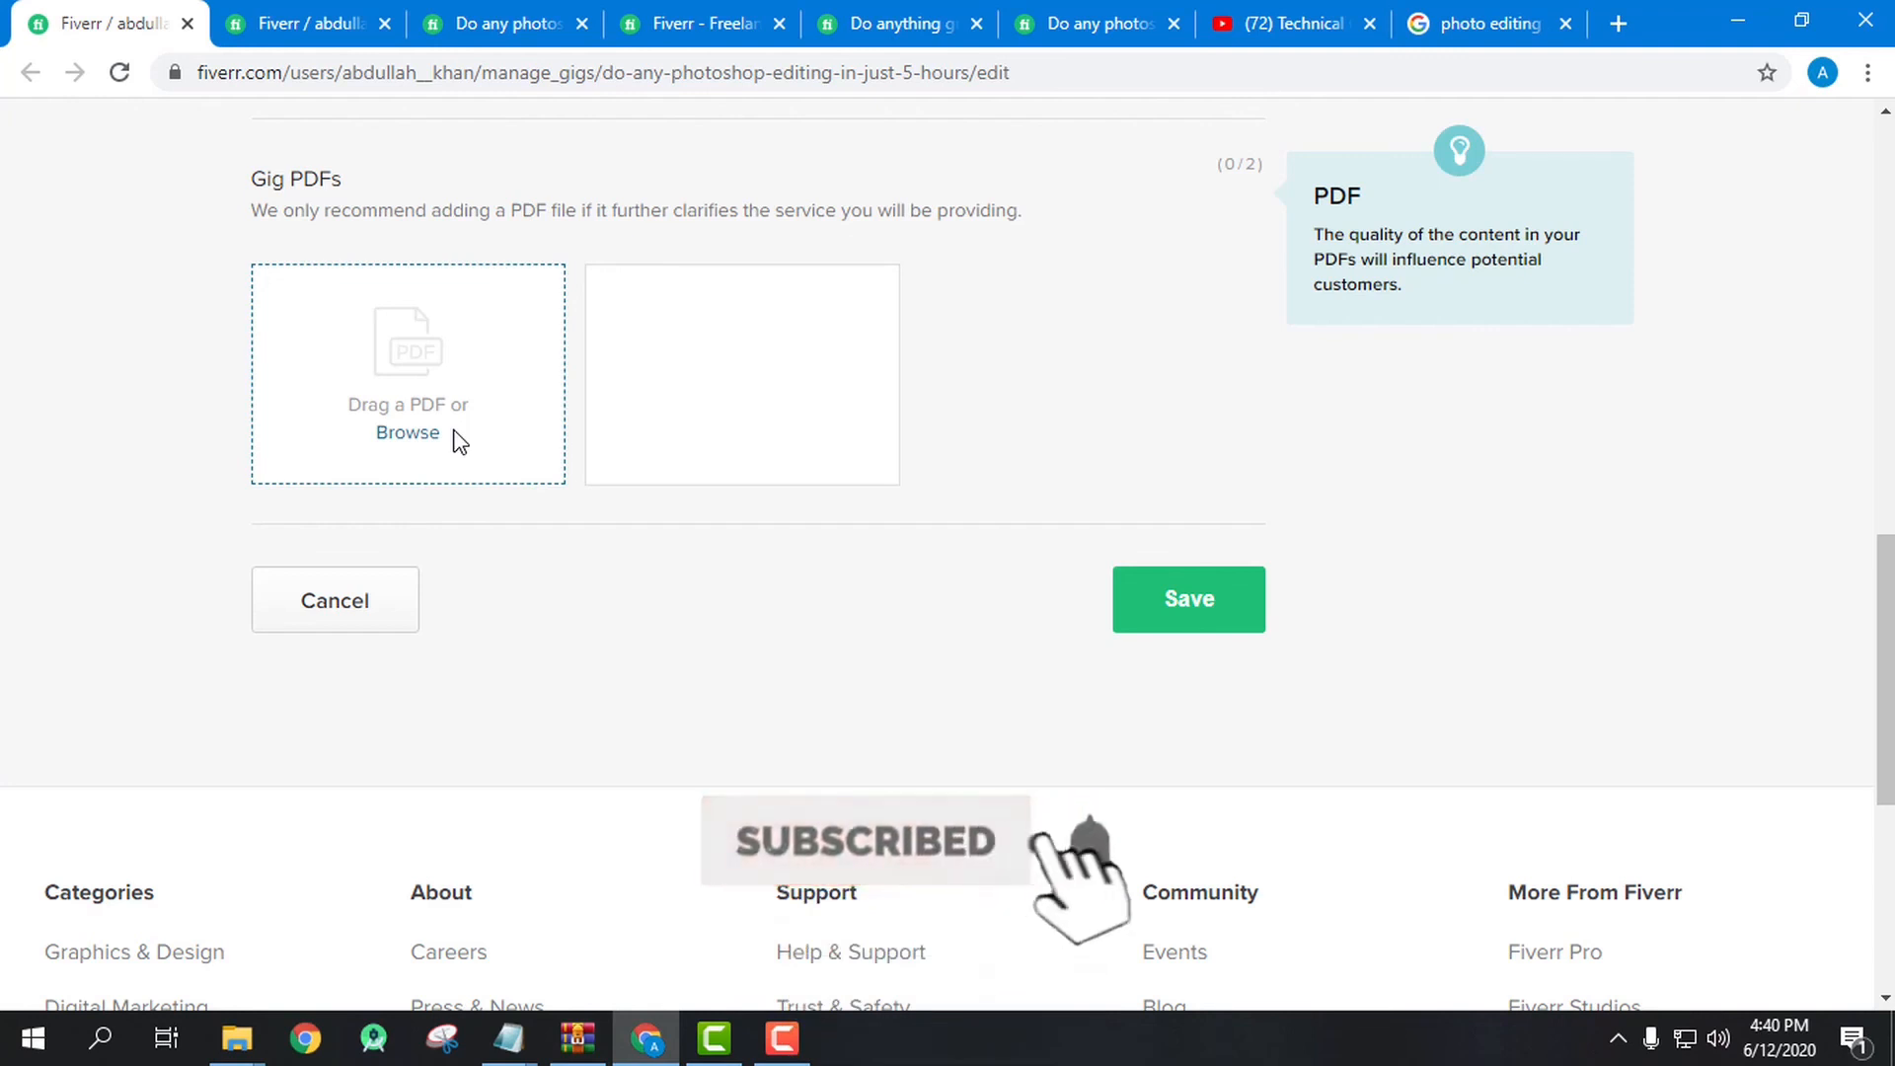
scroll(1158, 804, "up", 10)
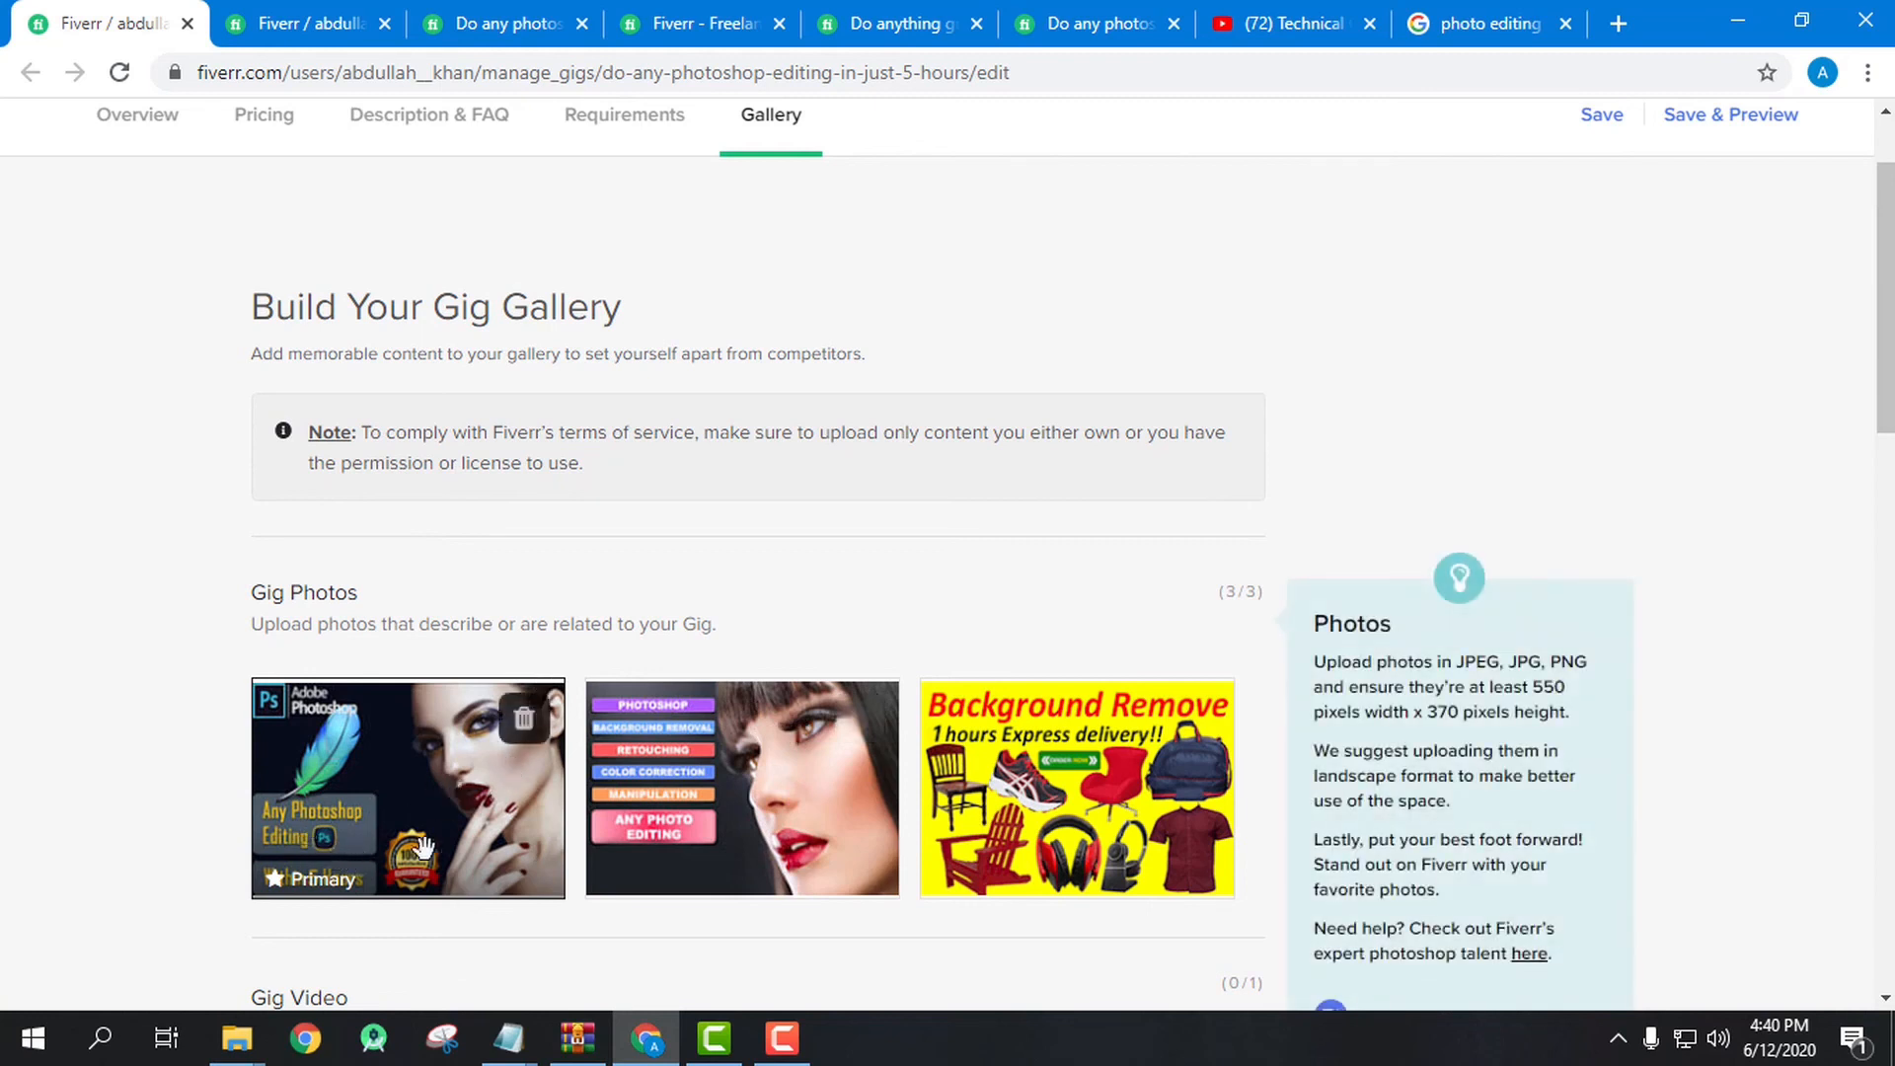
scroll(503, 804, "down", 5)
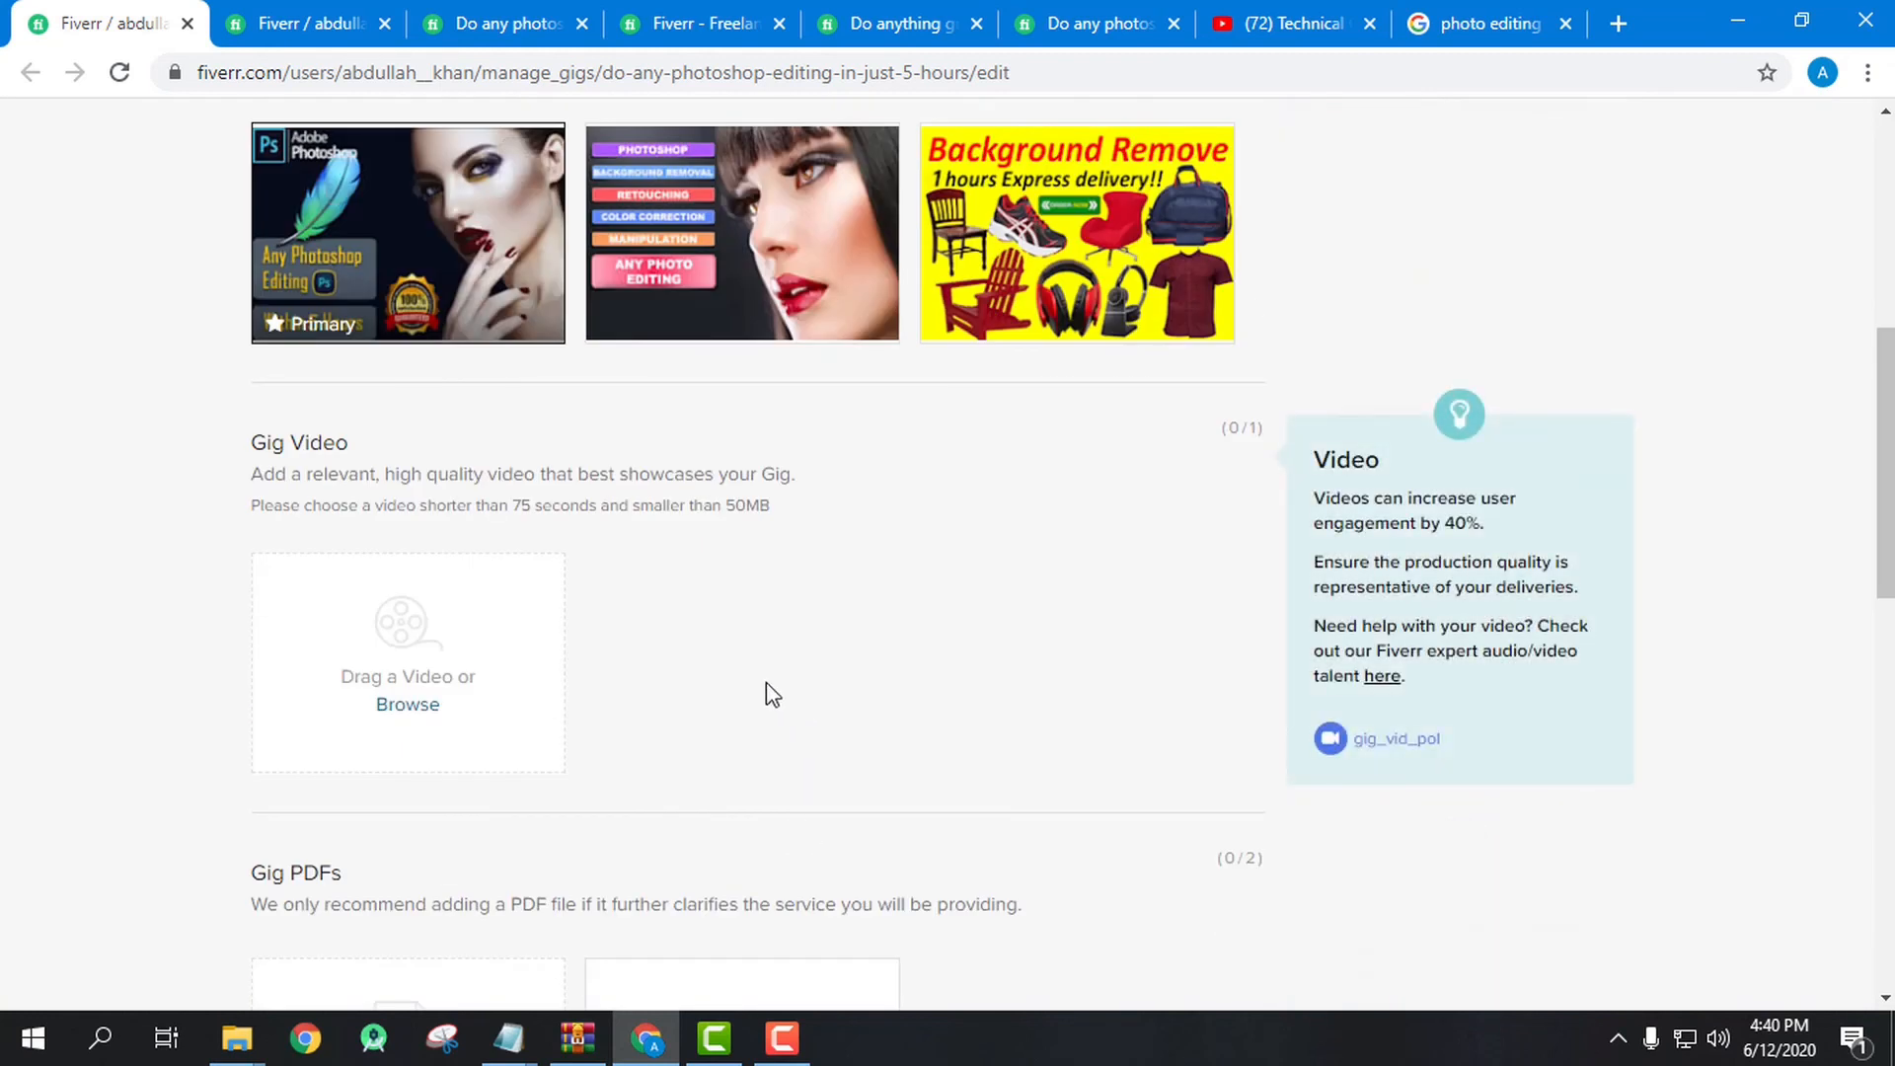
scroll(918, 217, "up", 5)
scroll(1218, 198, "down", 4)
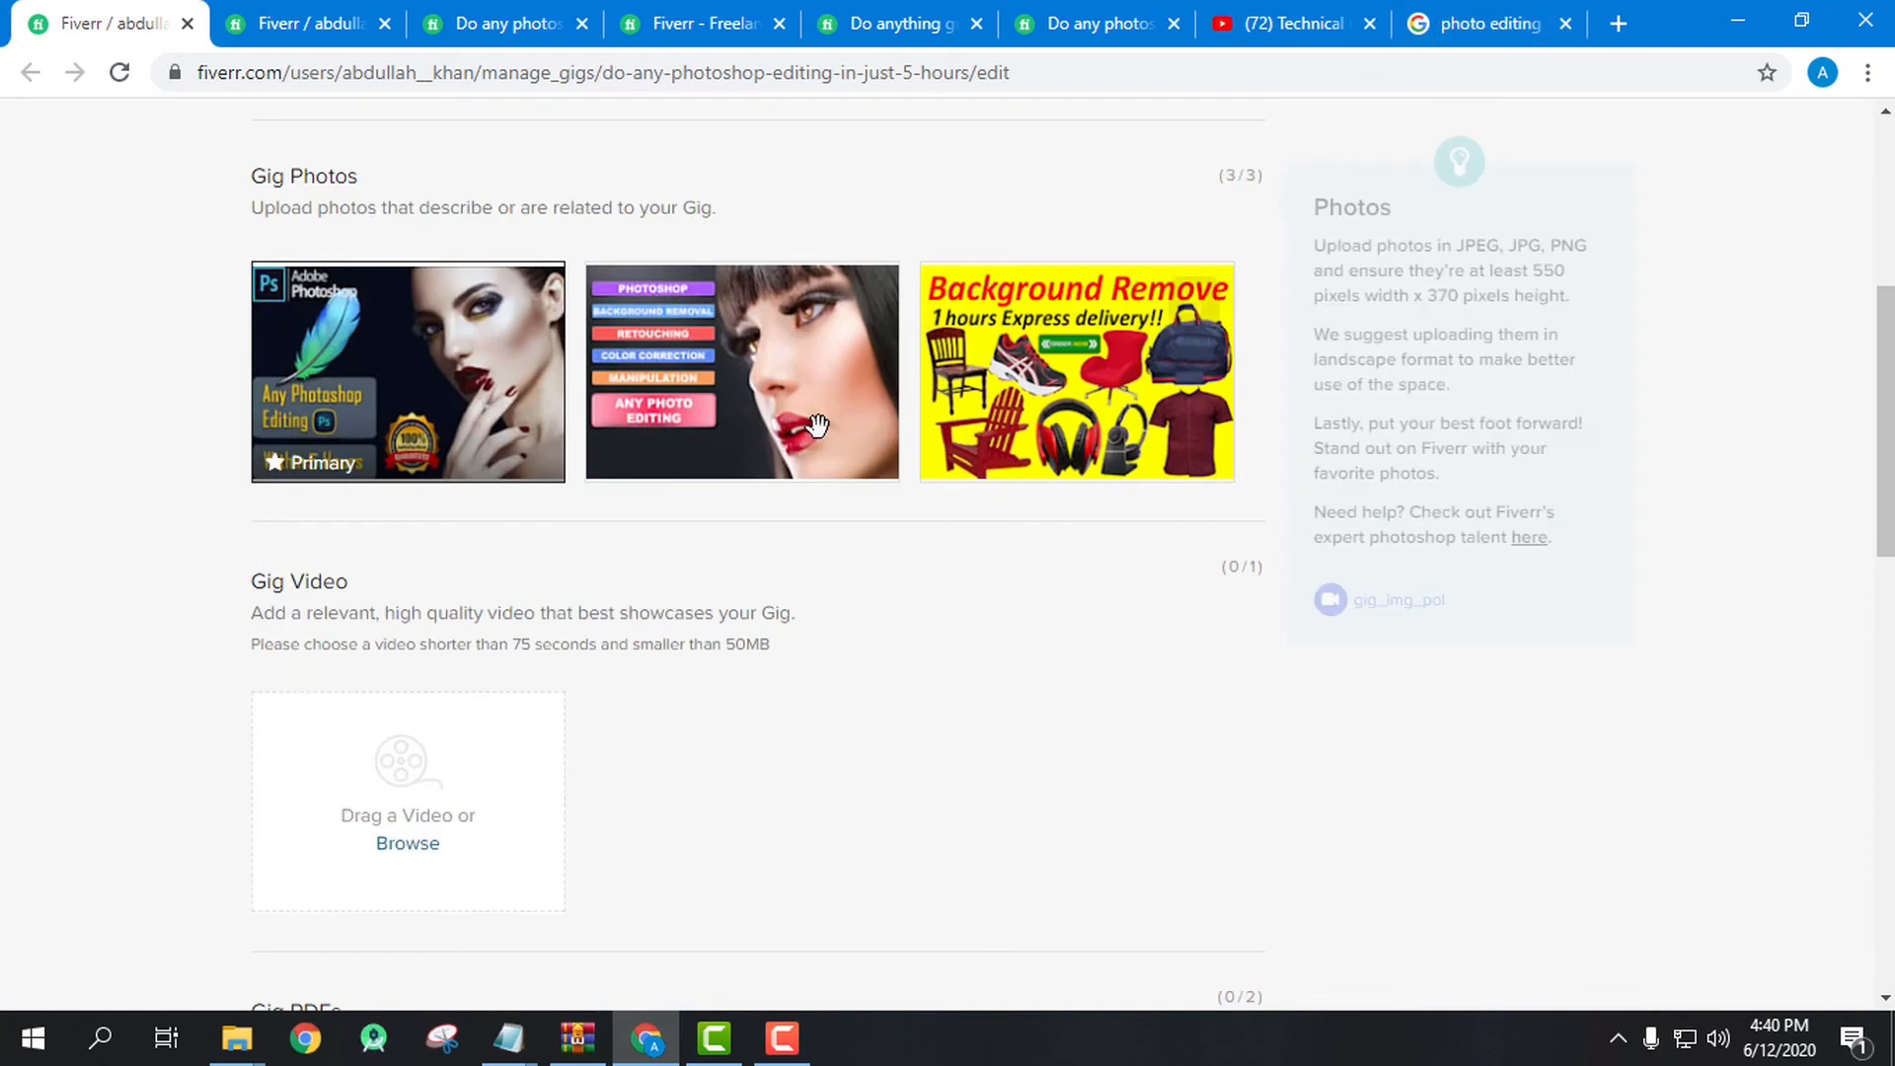
scroll(995, 817, "down", 2)
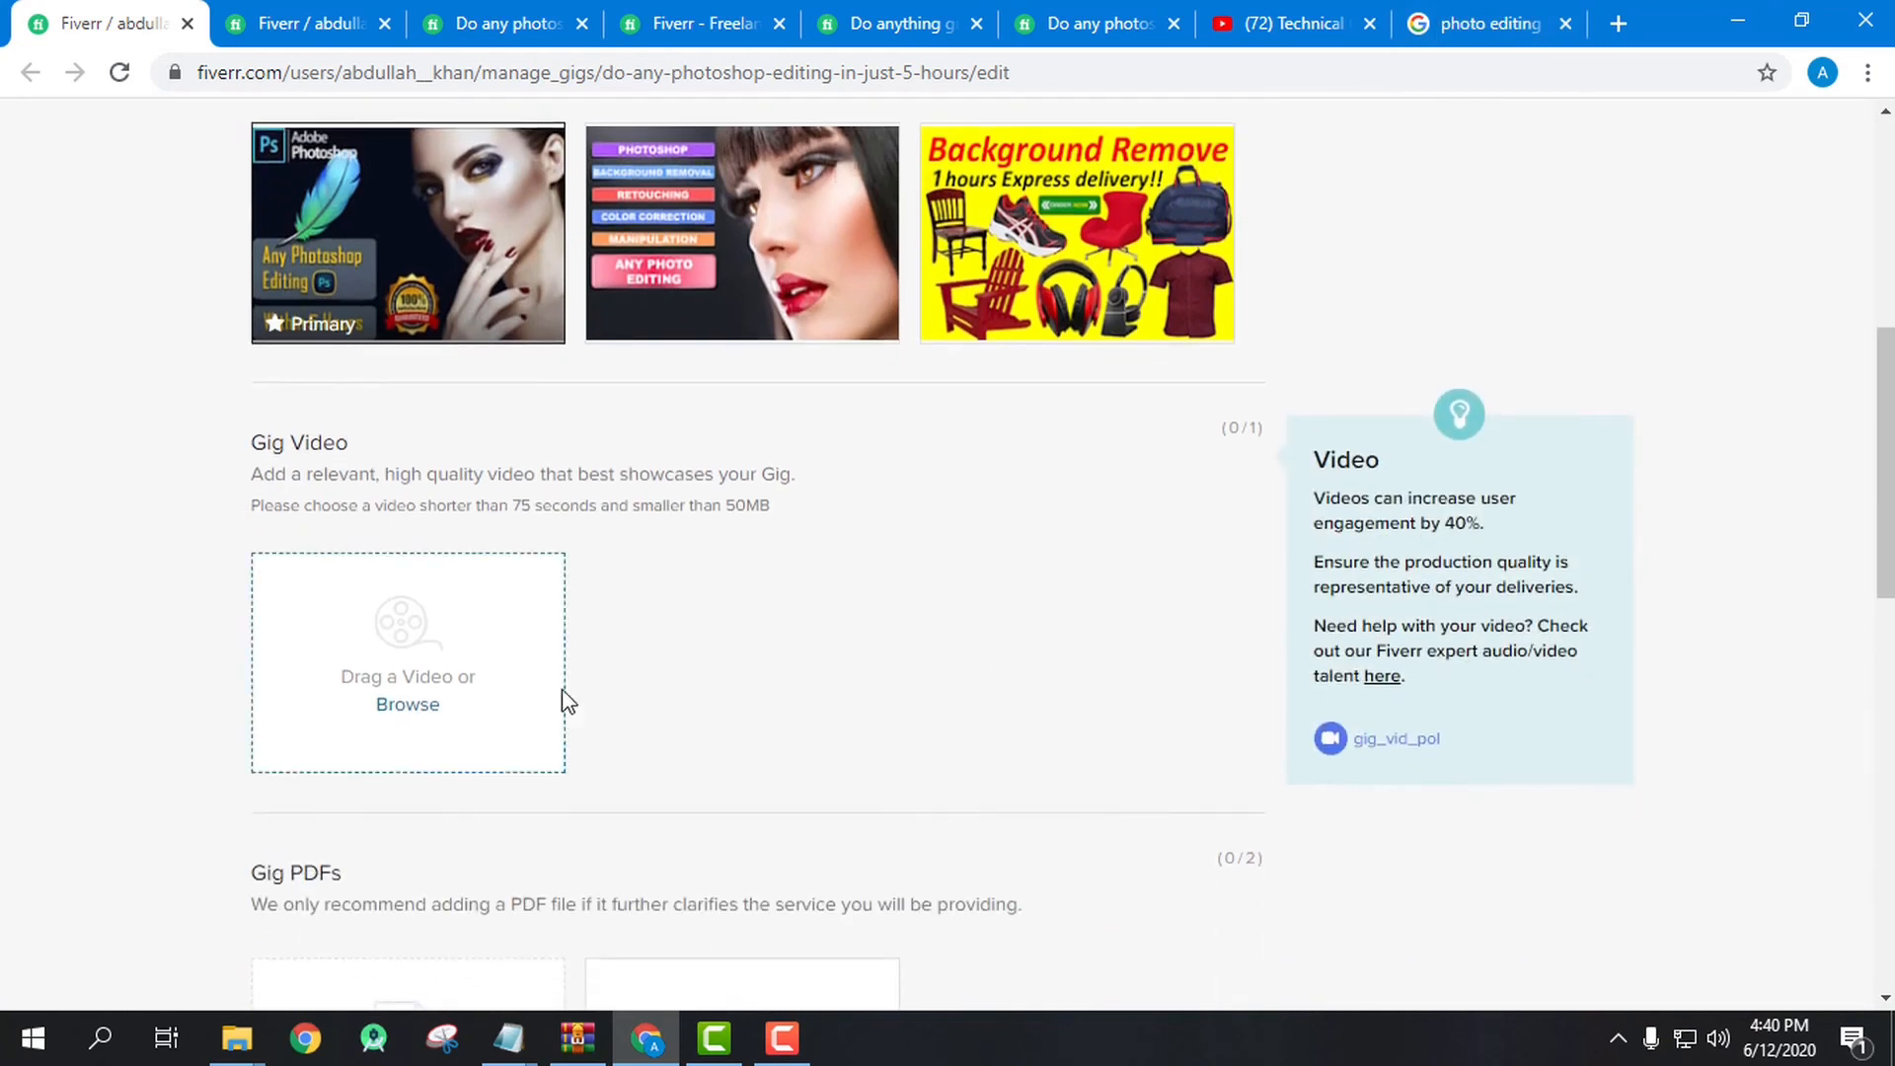
- Save the gig's gallery and check the length and file size limits for the gig video
scroll(1017, 657, "down", 8)
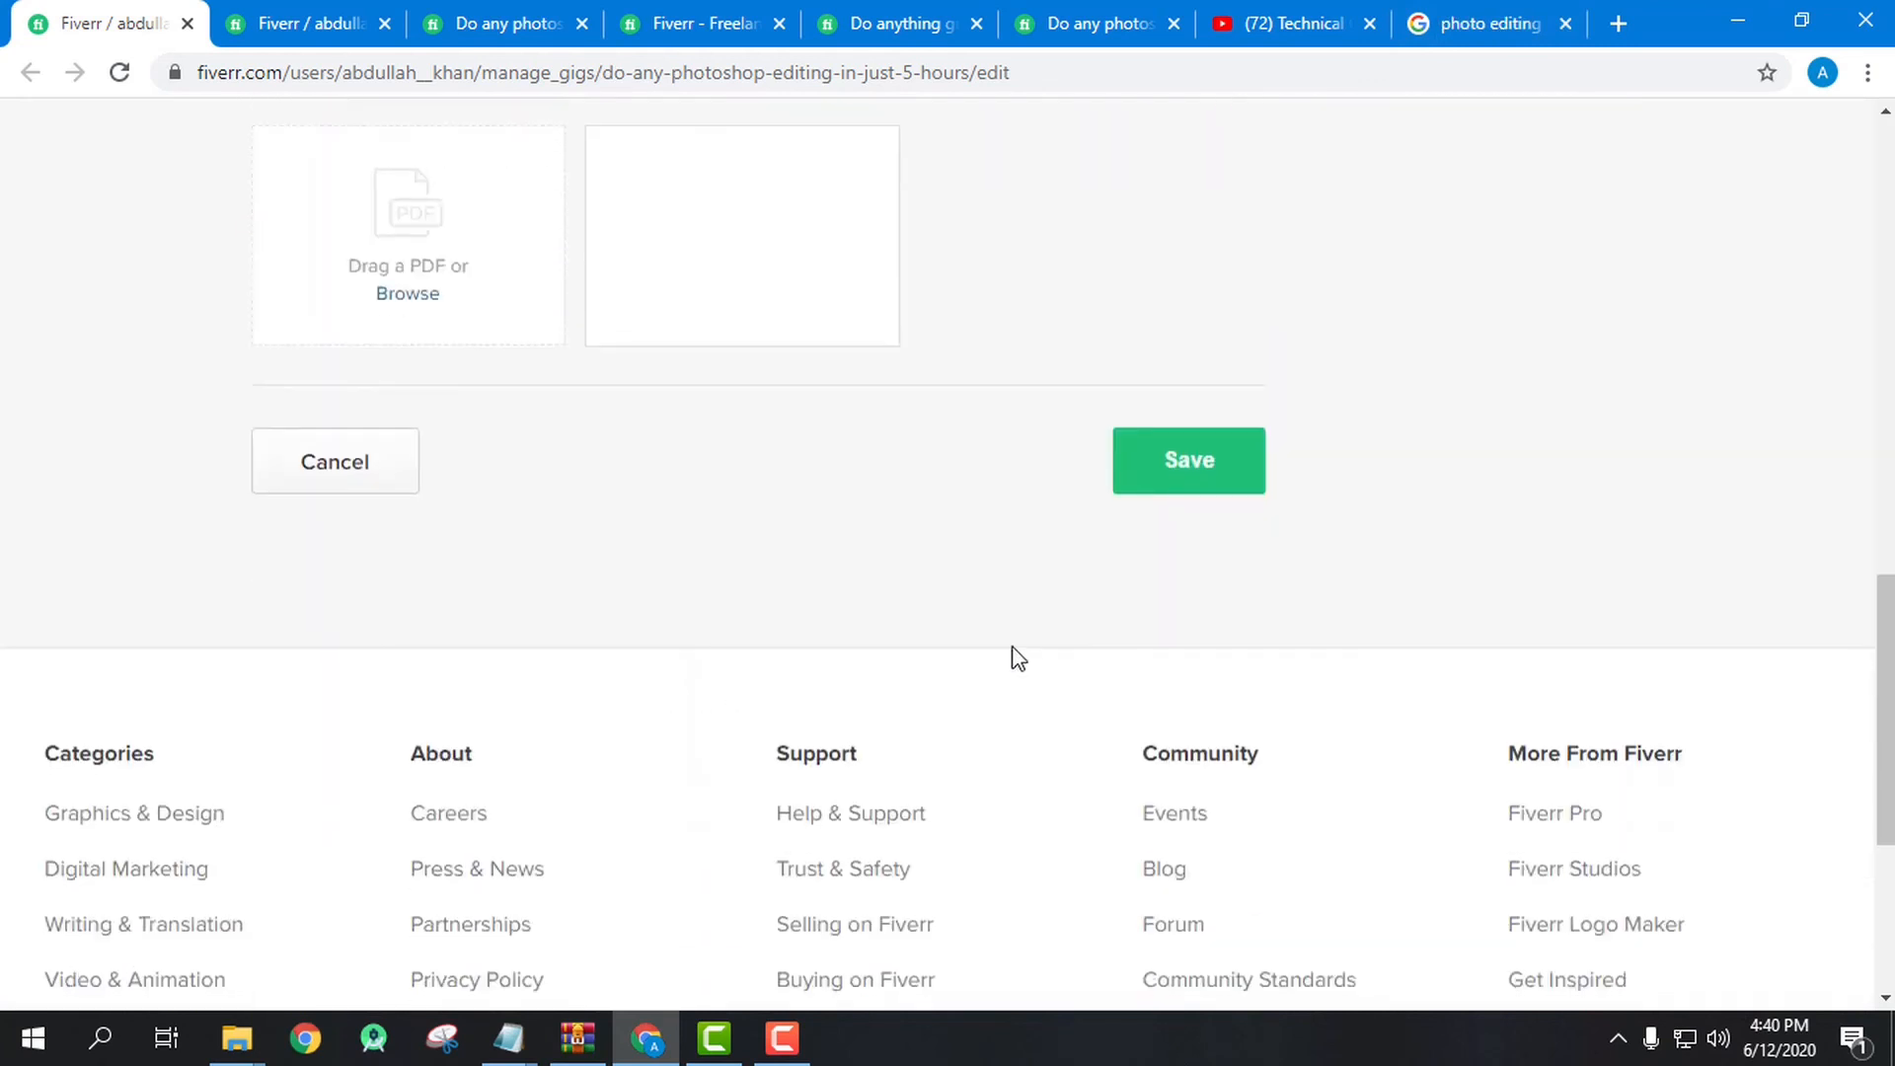
left_click(1142, 491)
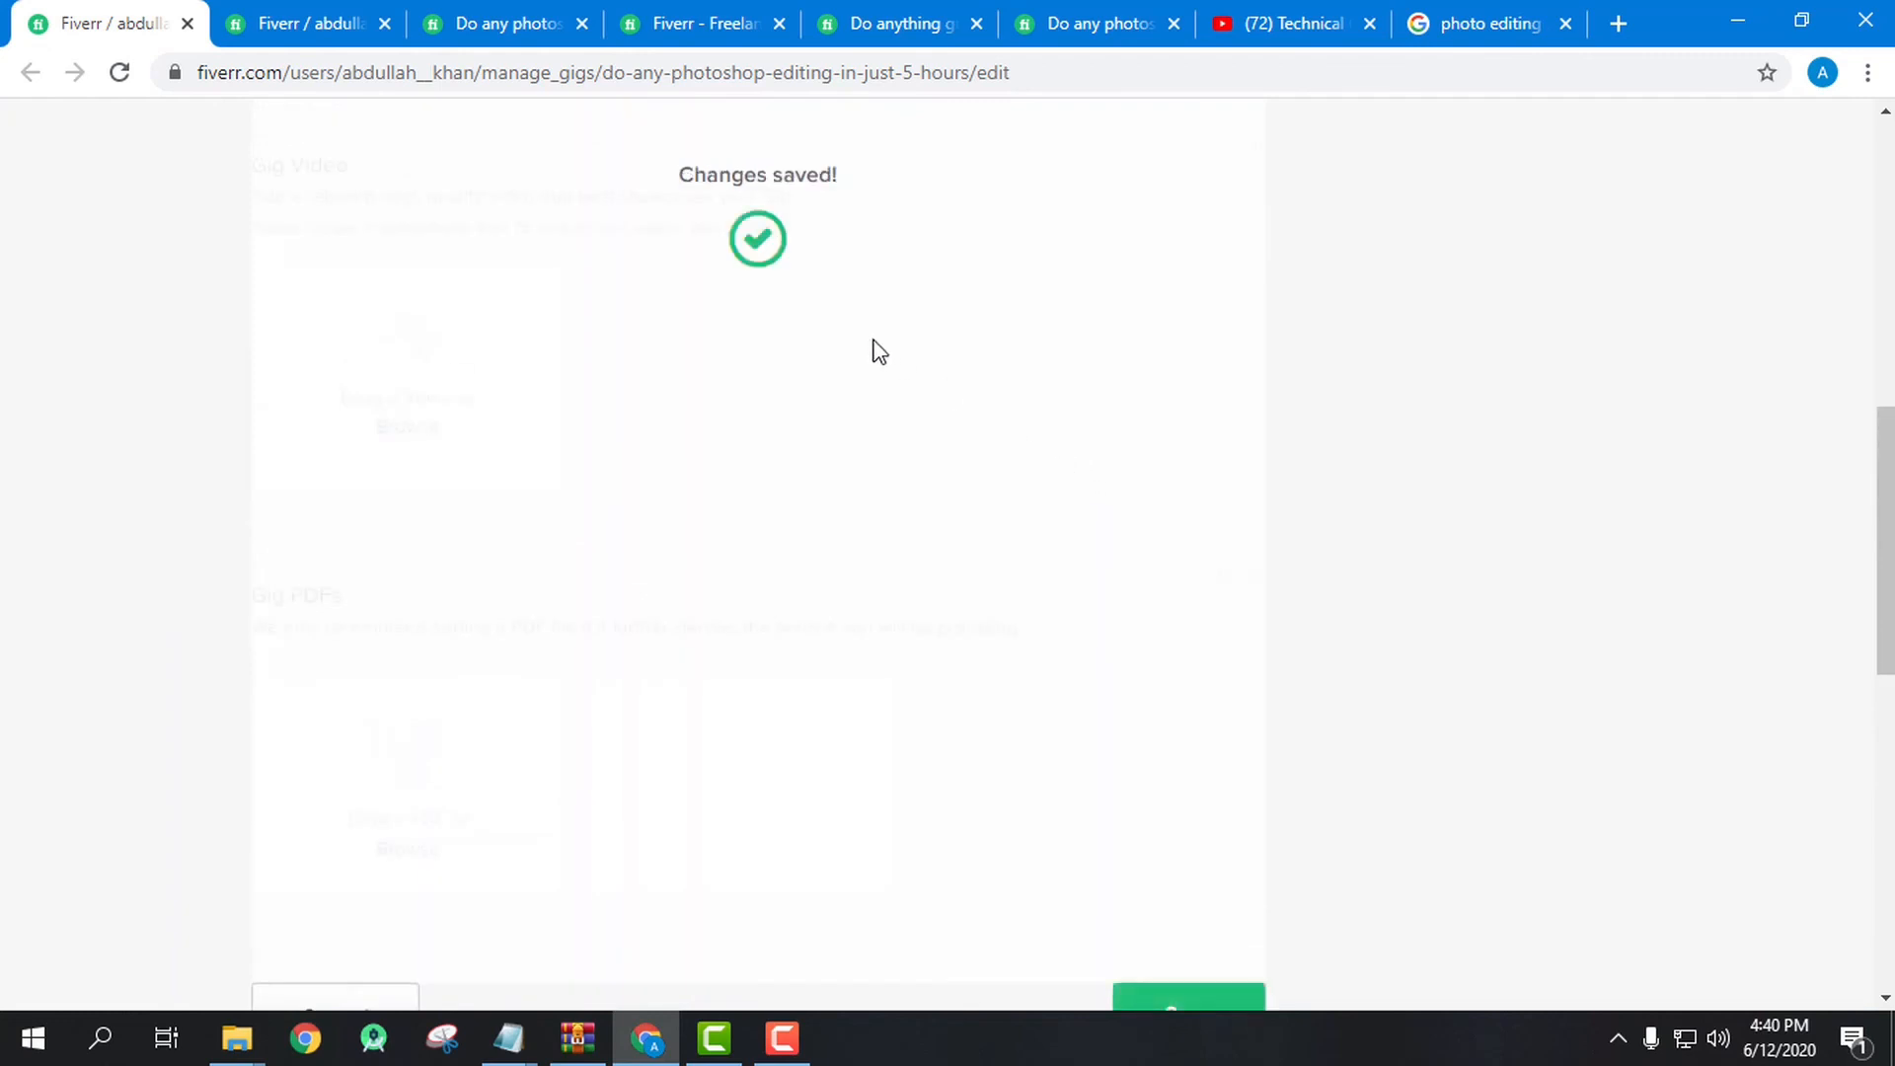
scroll(914, 219, "up", 3)
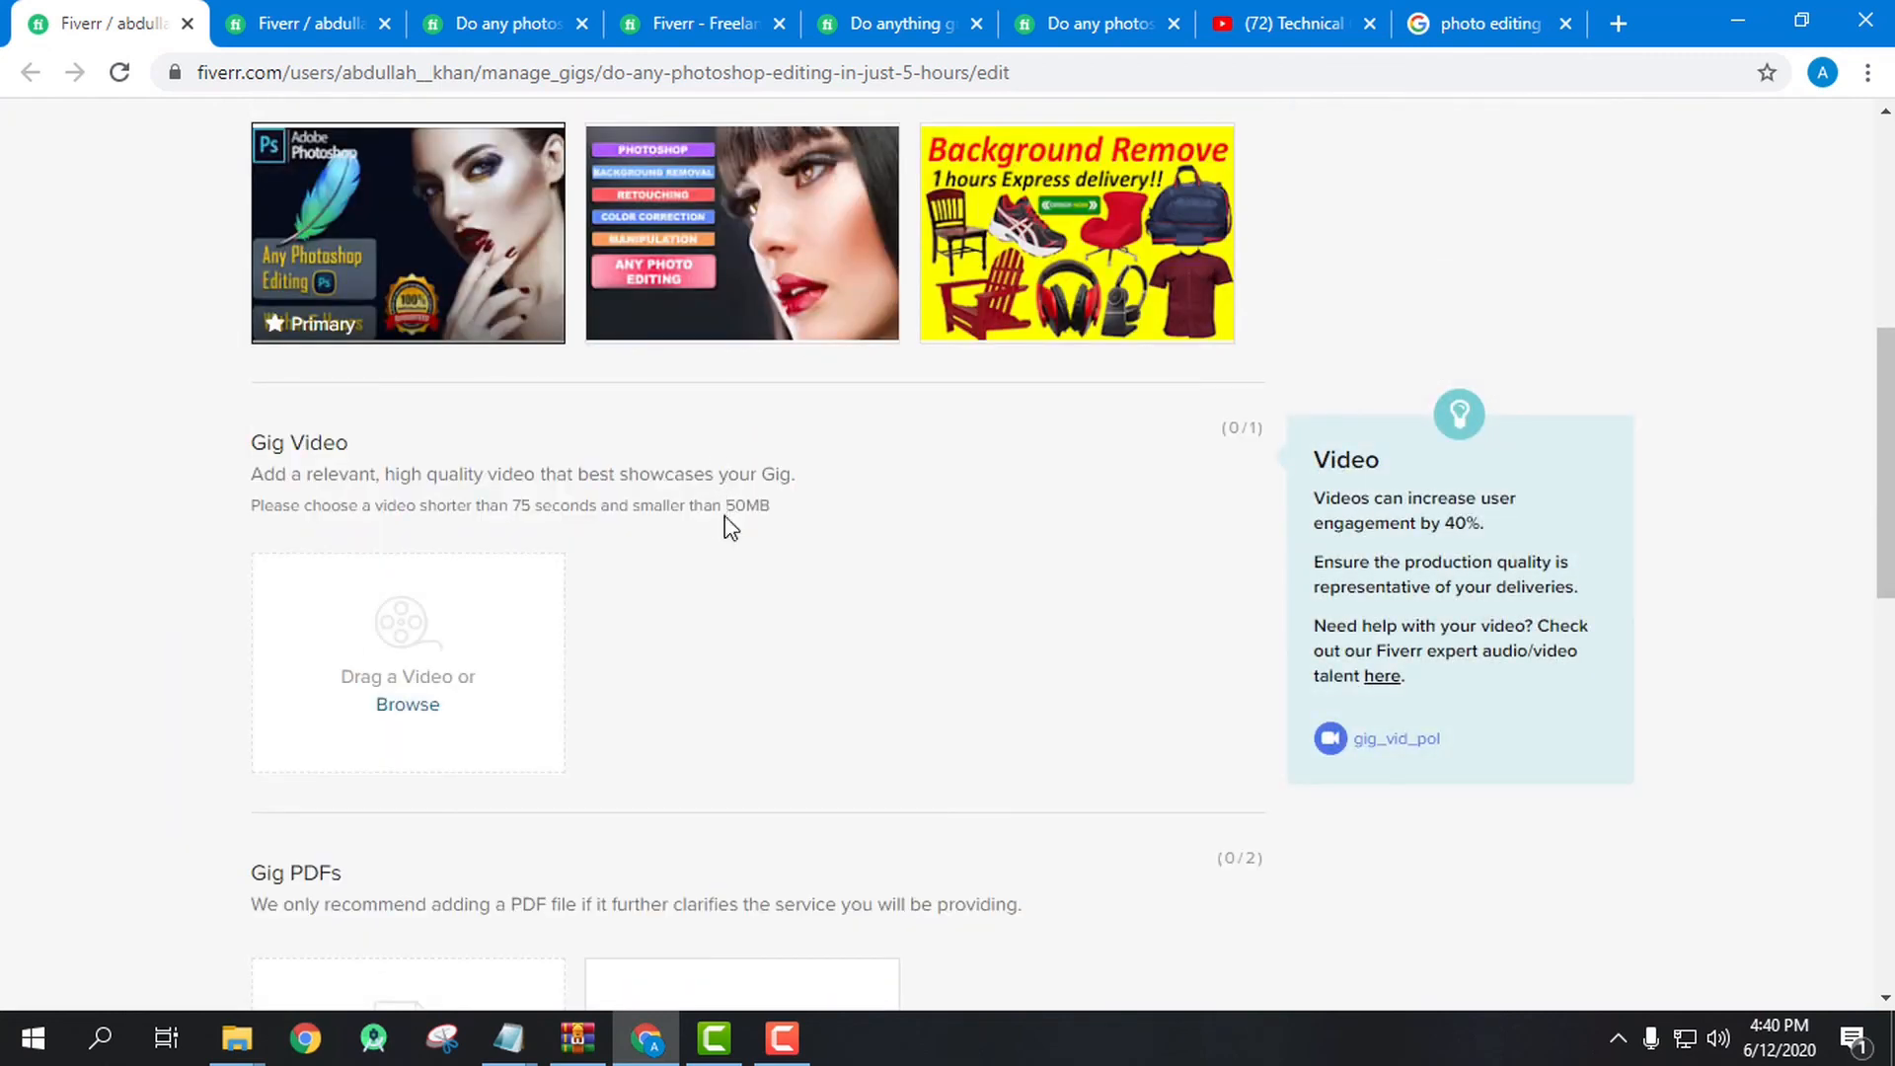
scroll(769, 506, "down", 2)
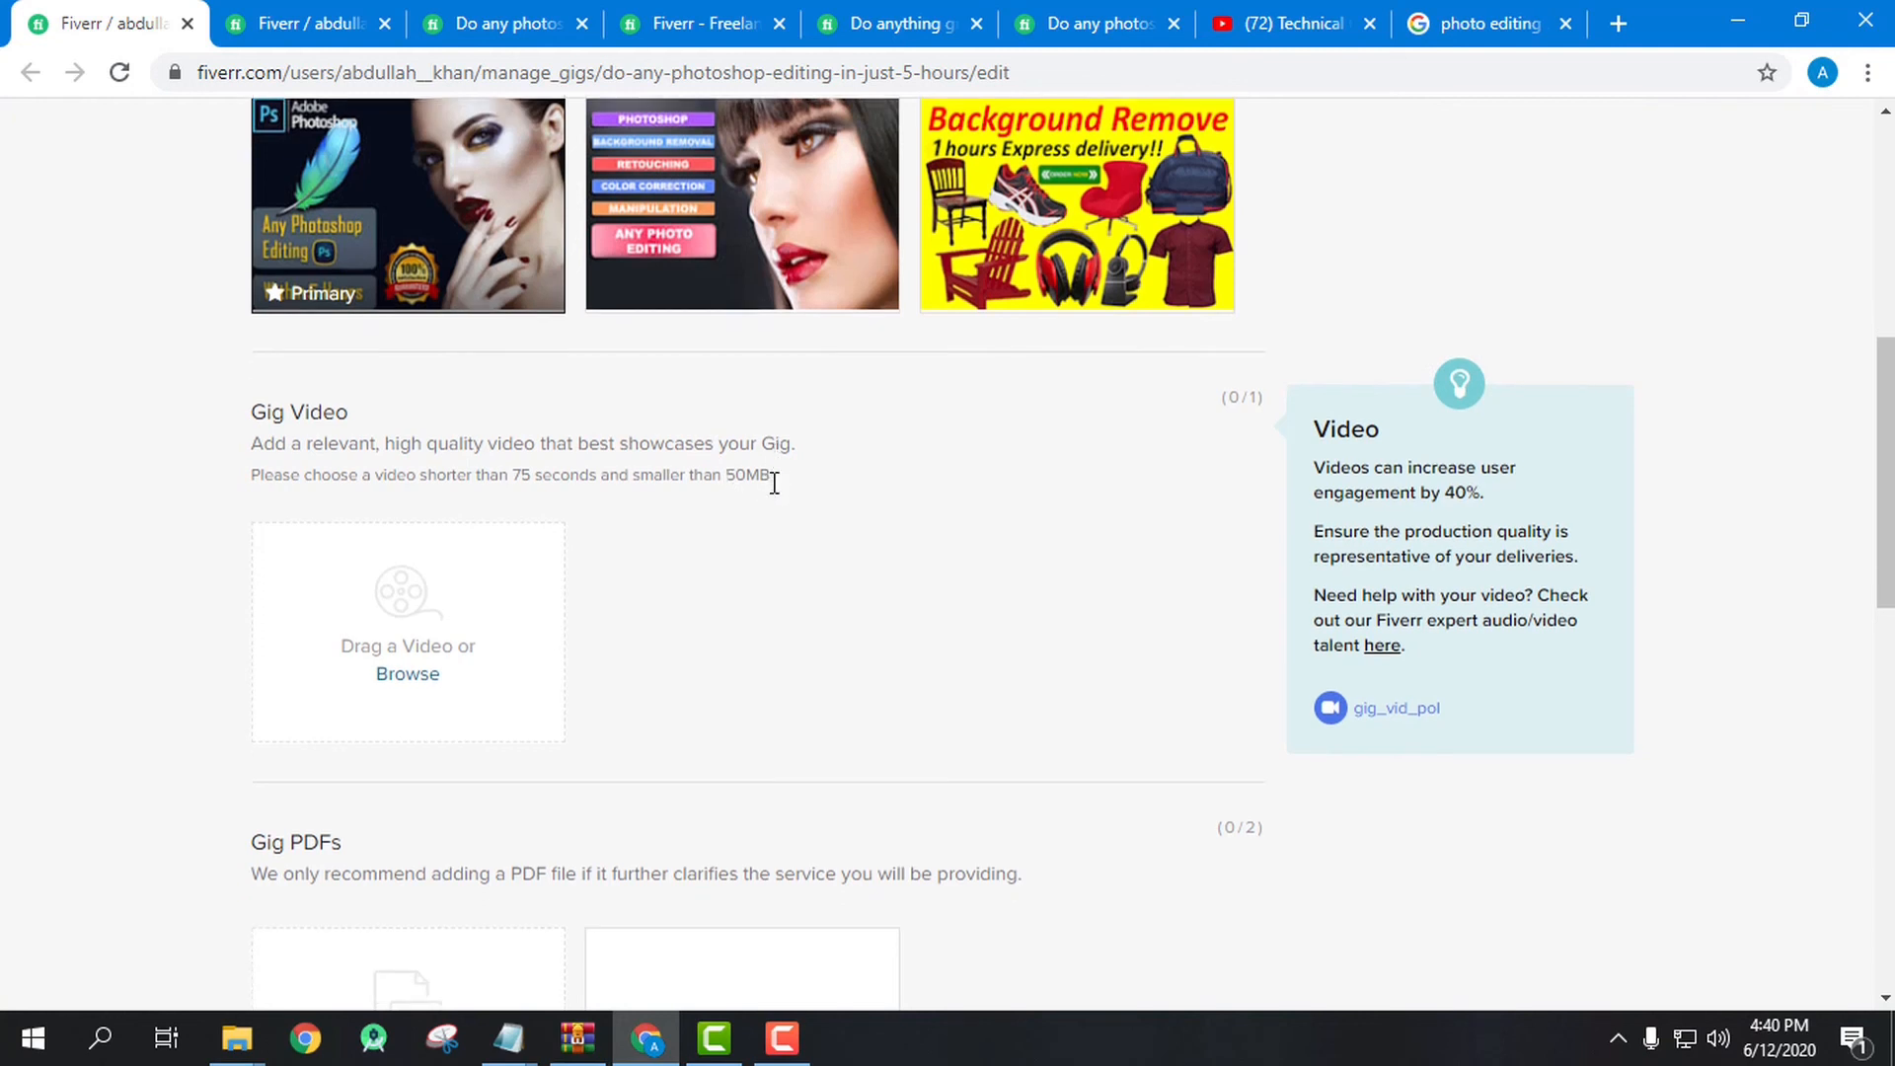